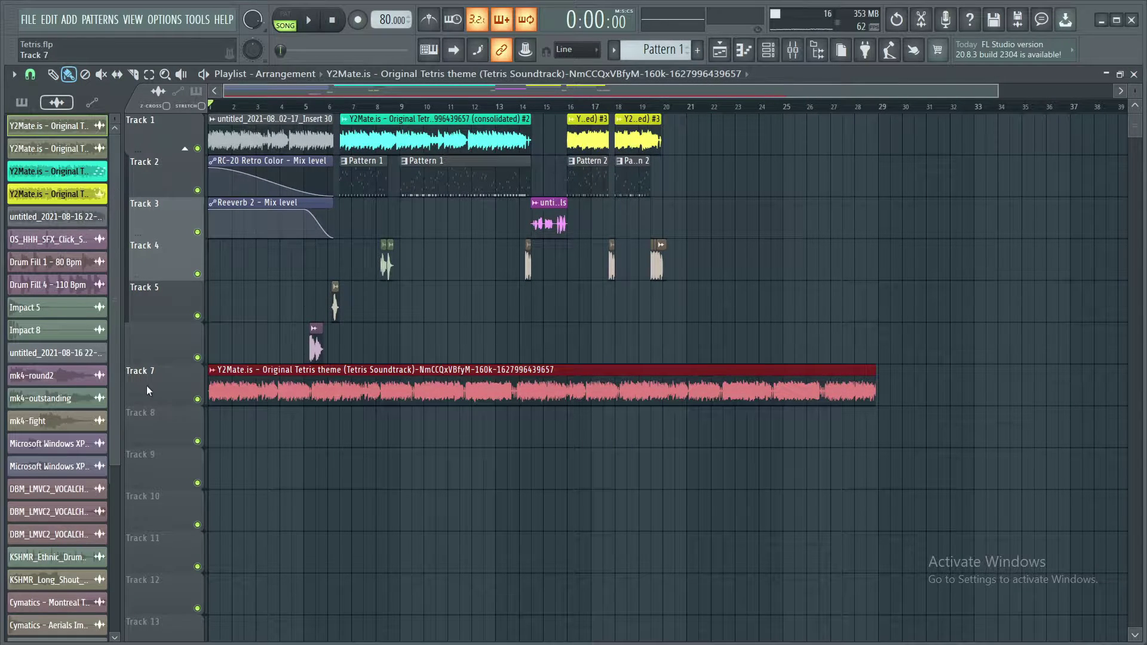
# Solo Track 7 and play the original Tetris theme clip from the start.
pyautogui.rightClick(197, 399)
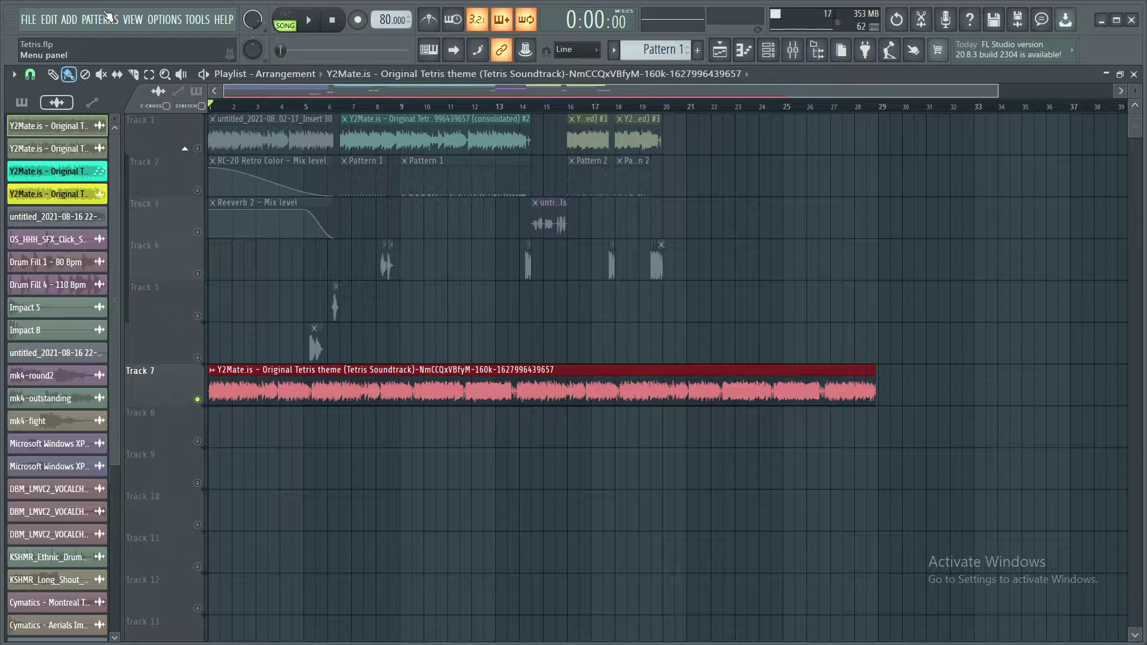
pyautogui.click(164, 19)
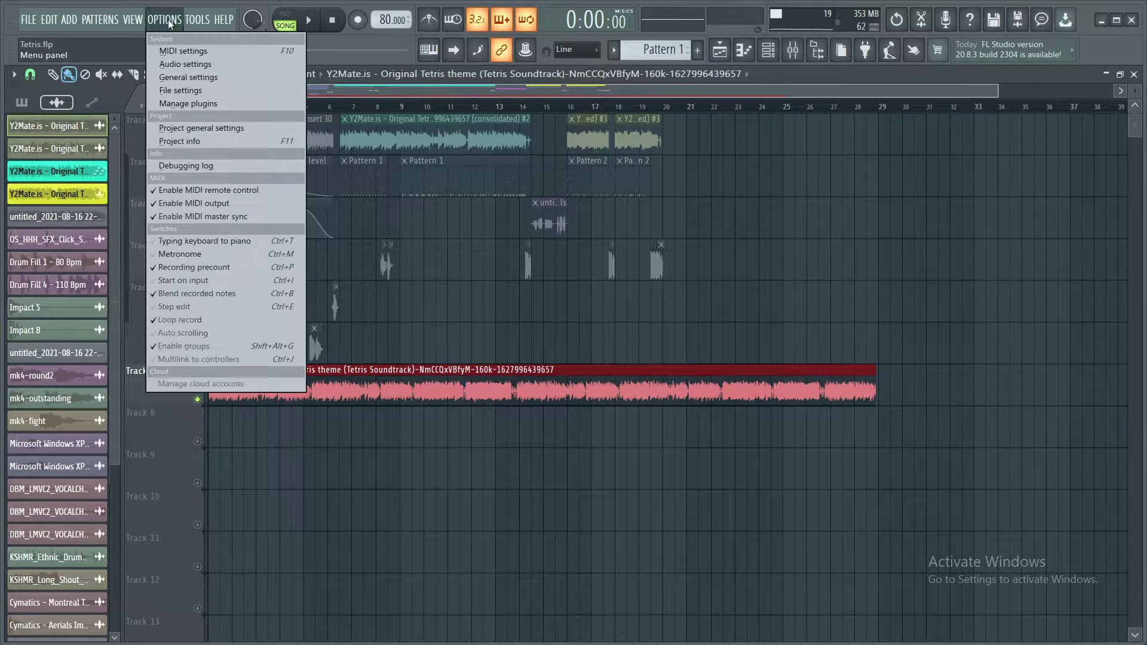
pyautogui.hotkey('alt', 'Tab')
pyautogui.hotkey('alt', 'Tab')
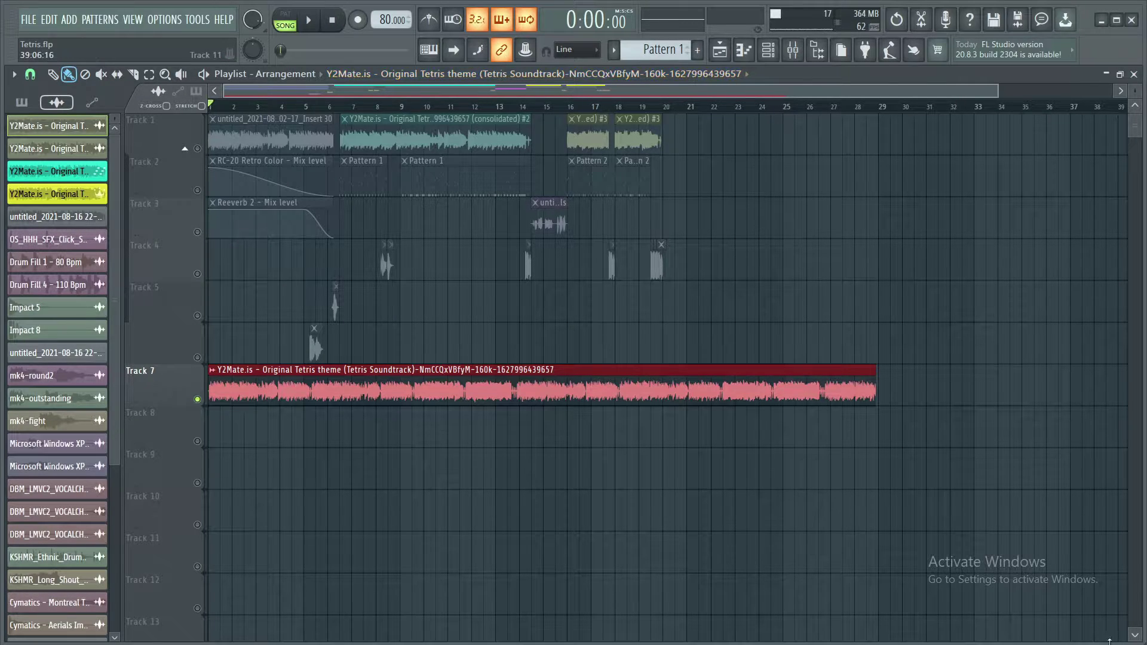
pyautogui.scroll(4, 411, 387)
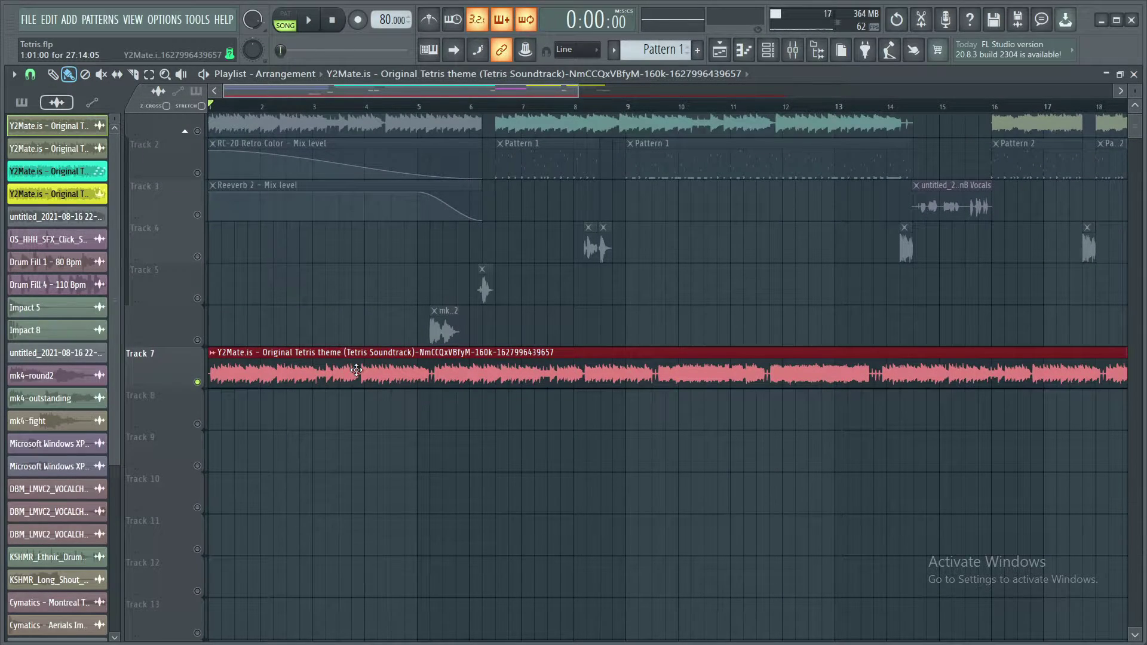
pyautogui.scroll(-3, 356, 369)
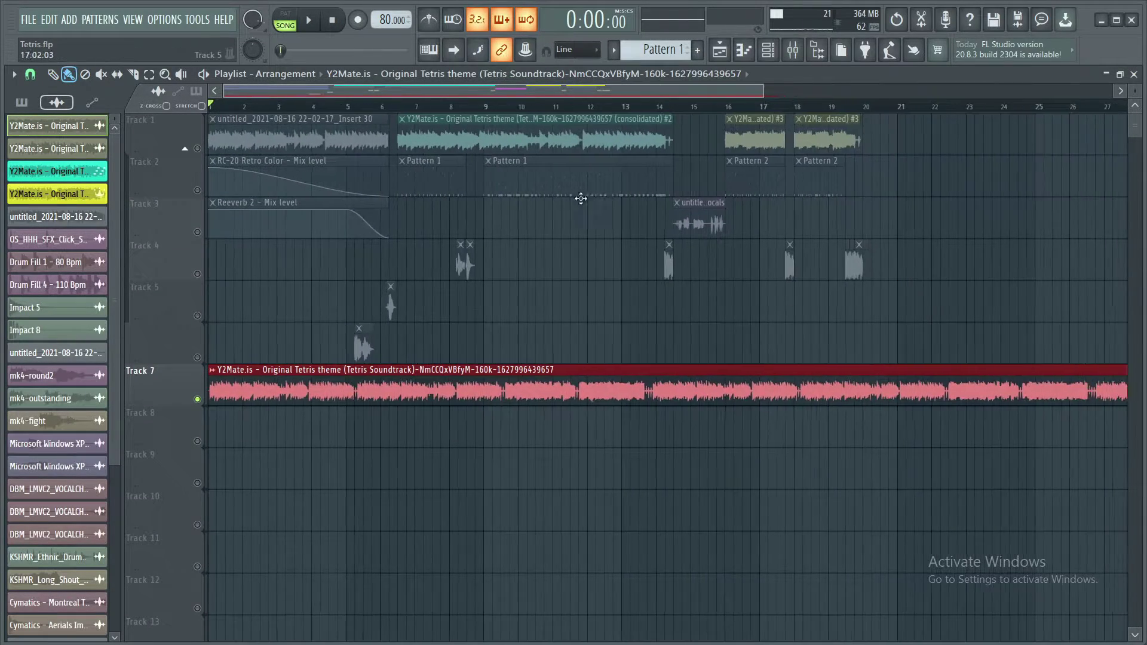
pyautogui.scroll(-2, 458, 445)
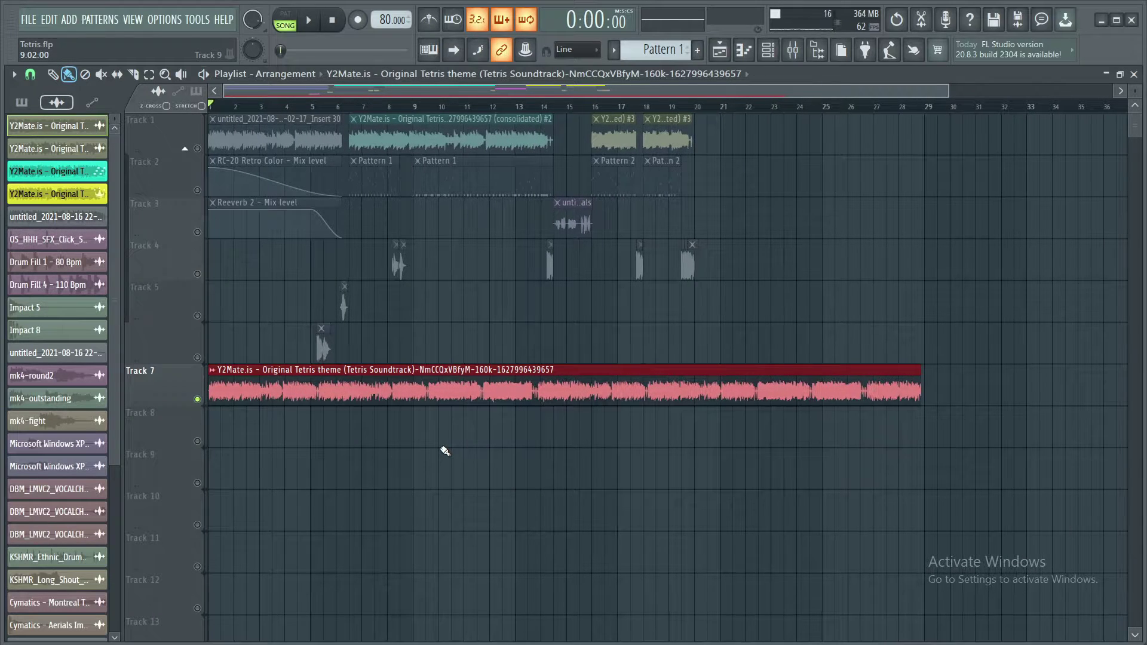
pyautogui.press('space')
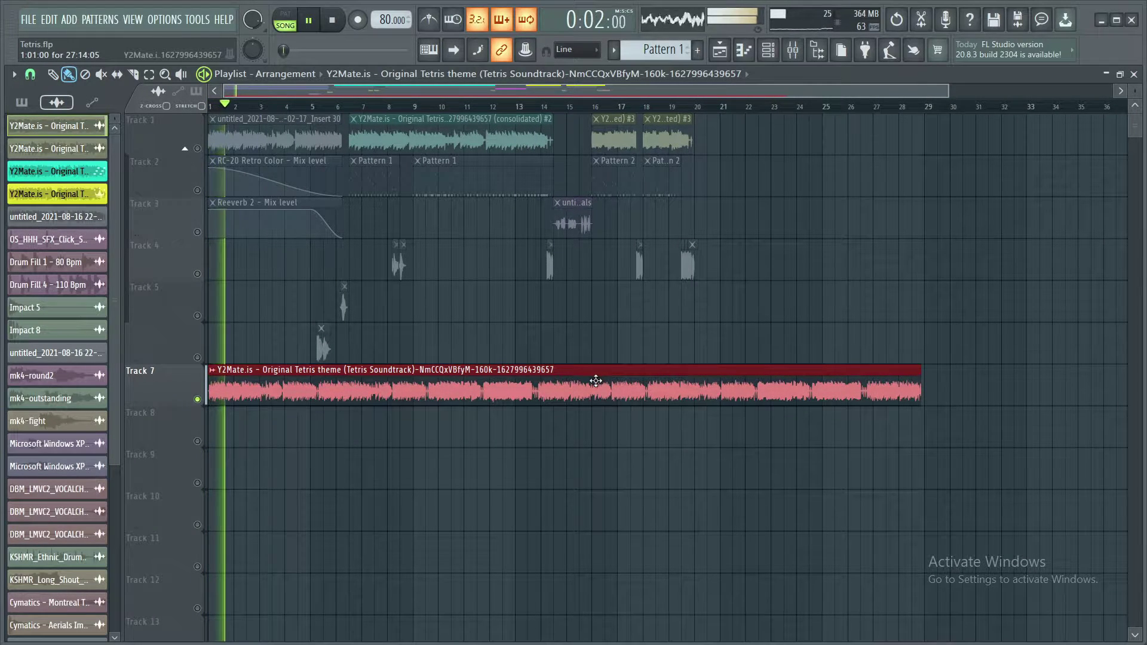
pyautogui.press('space')
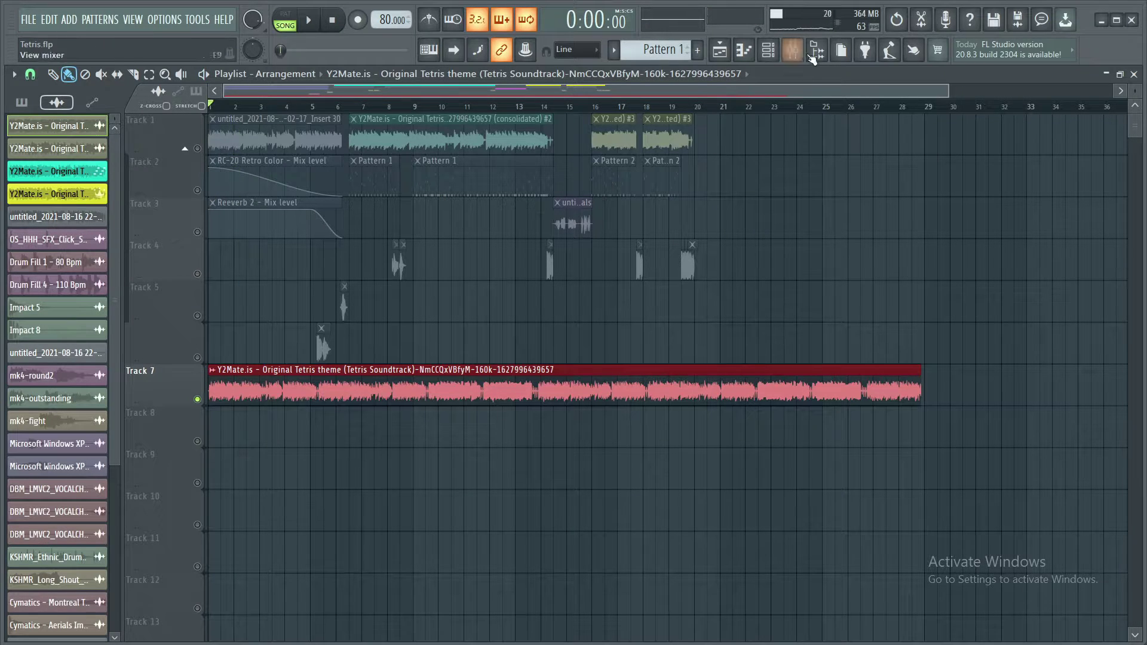
# Replay the soloed Tetris theme from the beginning and stop playback.
pyautogui.doubleClick(660, 394)
pyautogui.press('space')
pyautogui.press('Escape')
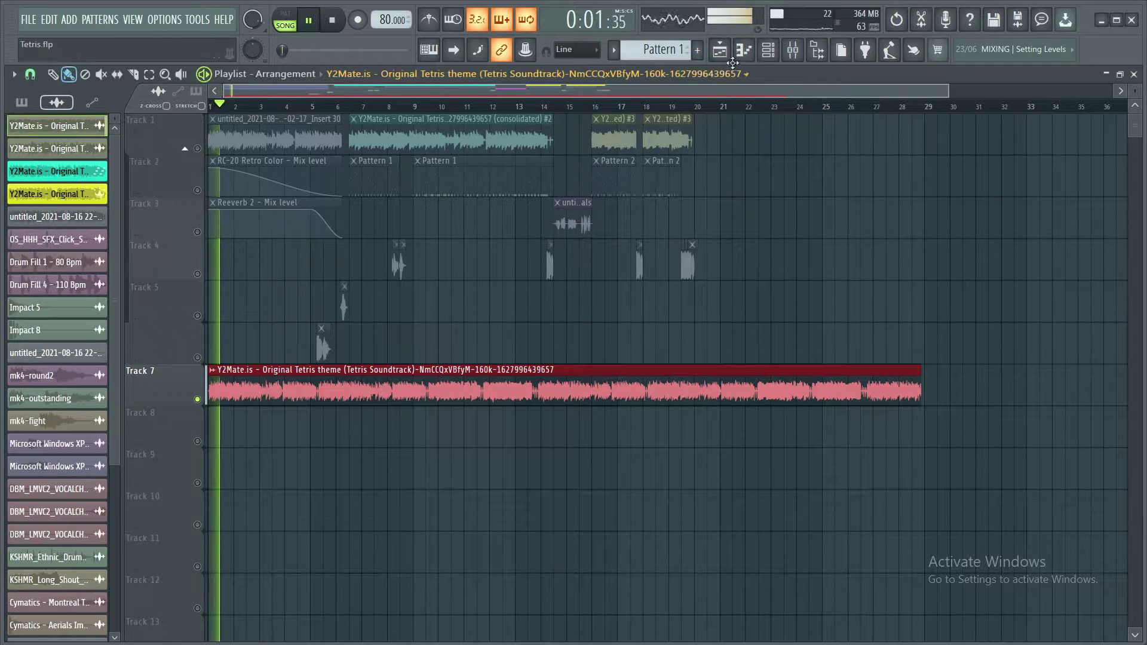
pyautogui.click(793, 51)
pyautogui.click(793, 51)
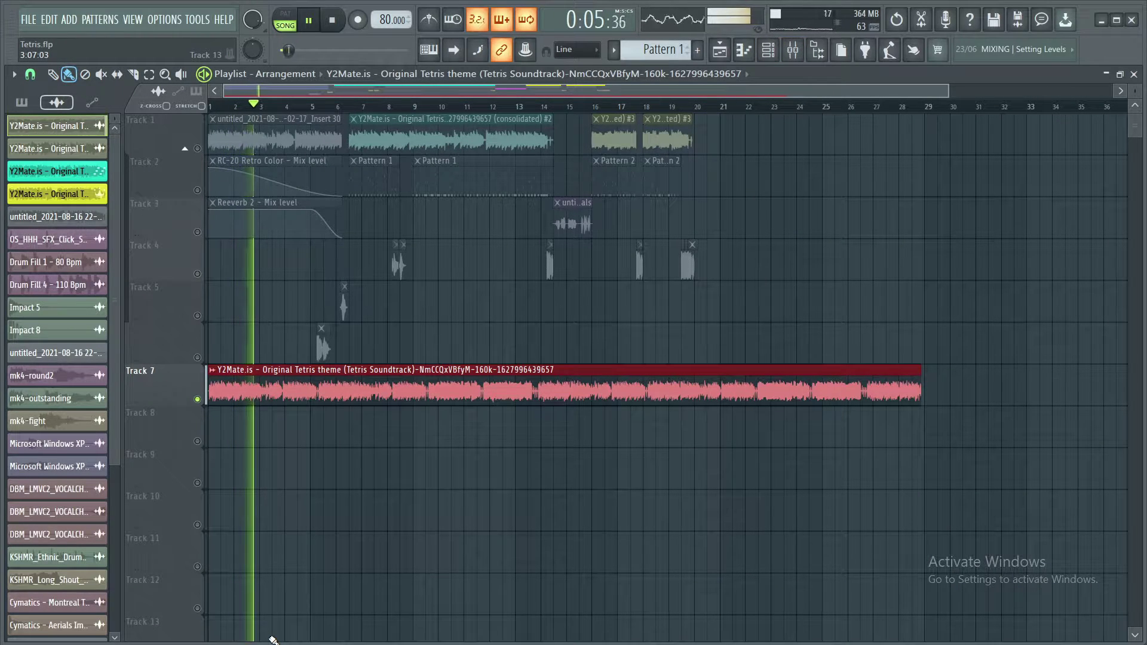
pyautogui.press('space')
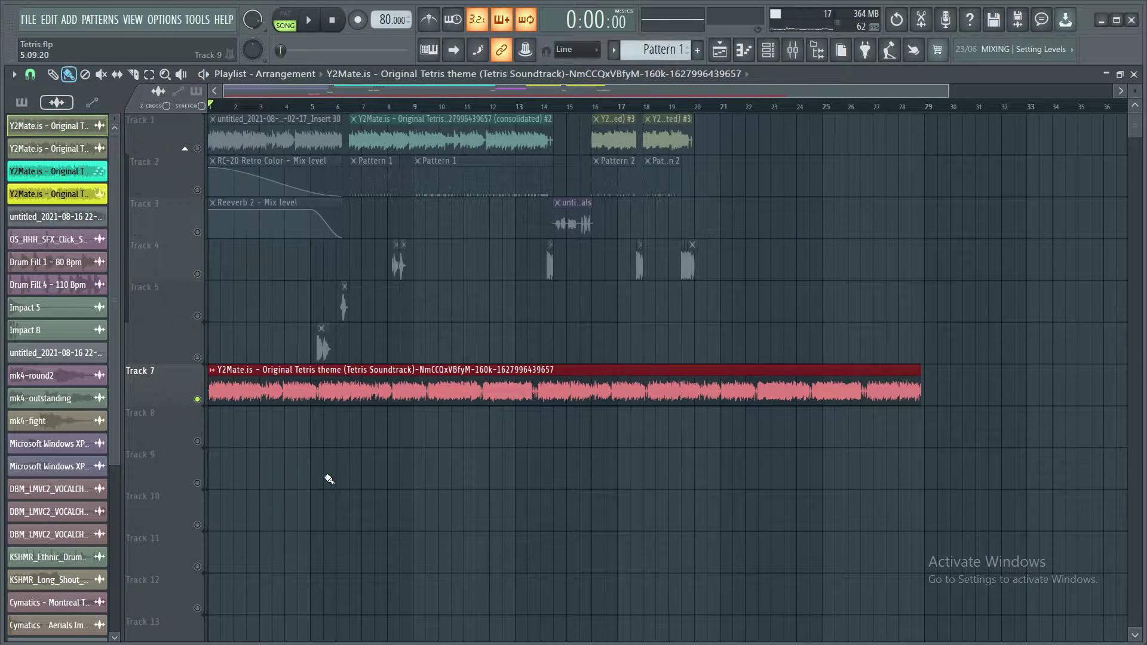
# Trim the beginning off the original Tetris theme clip on Track 7 and move it to the start of Track 4.
pyautogui.scroll(2, 429, 357)
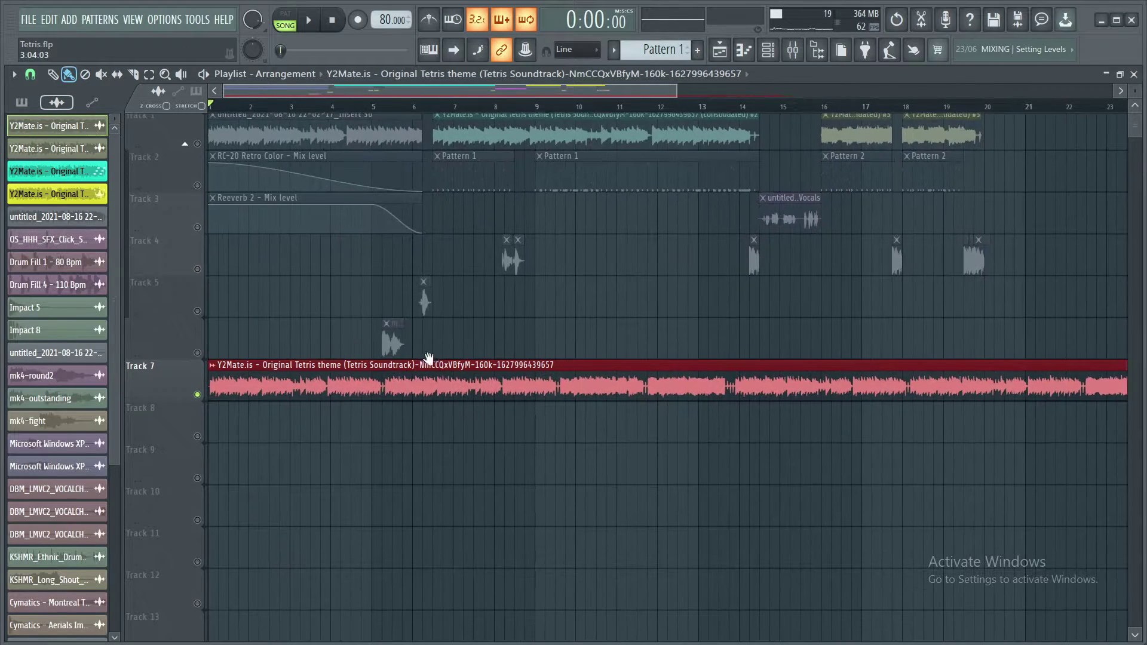
pyautogui.scroll(3, 429, 357)
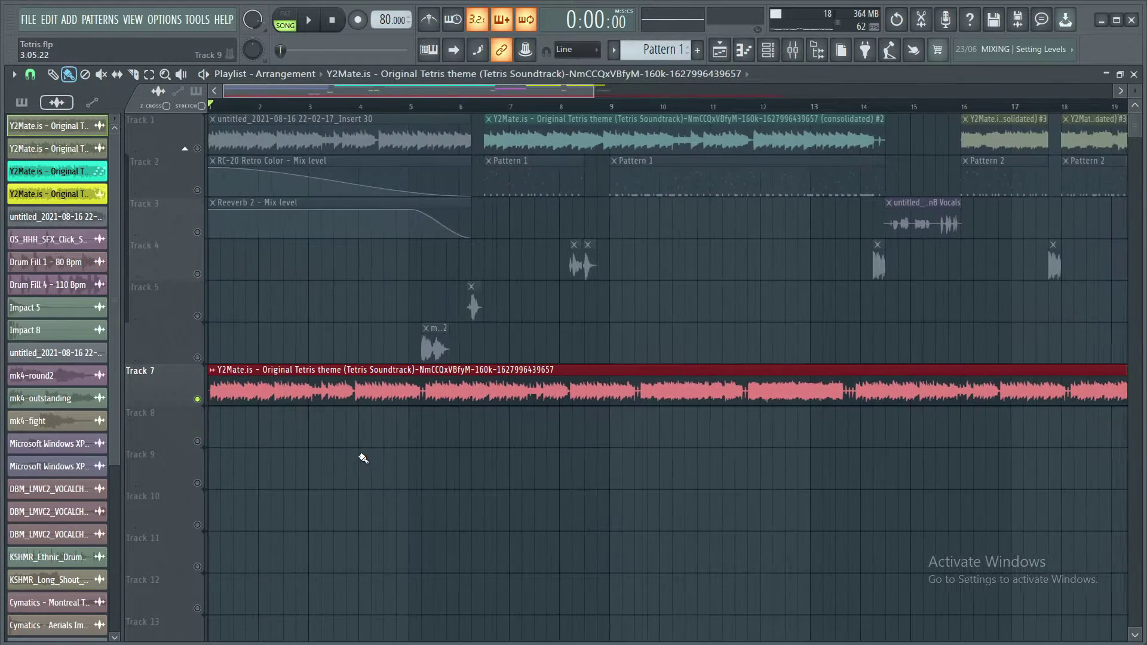
pyautogui.scroll(3, 173, 478)
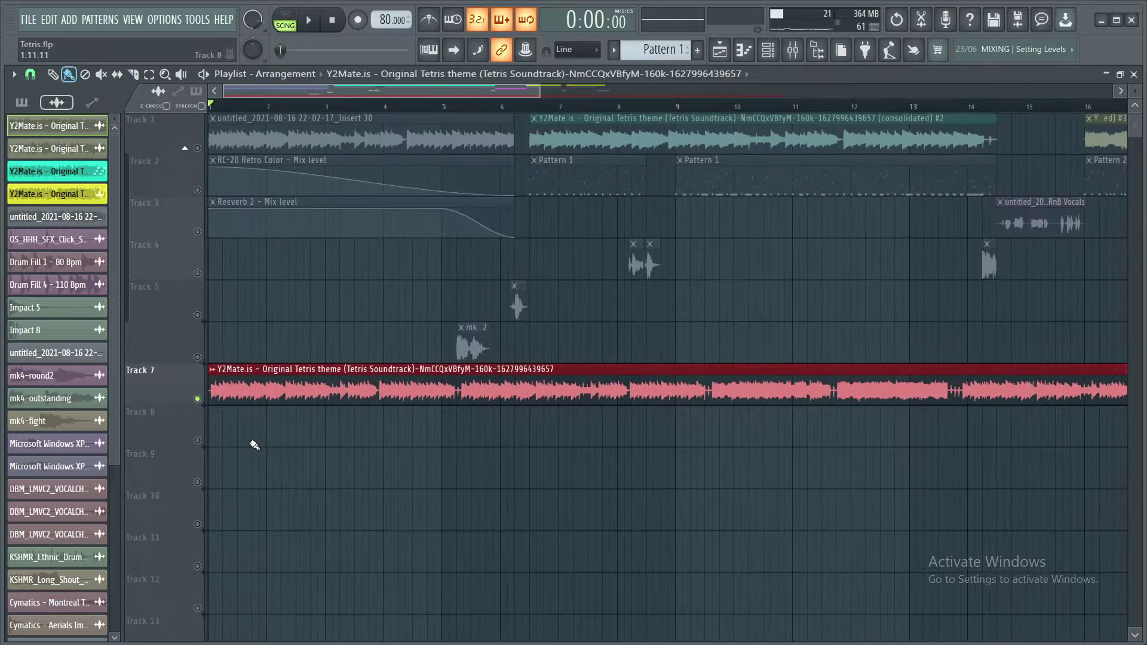
pyautogui.scroll(5, 170, 441)
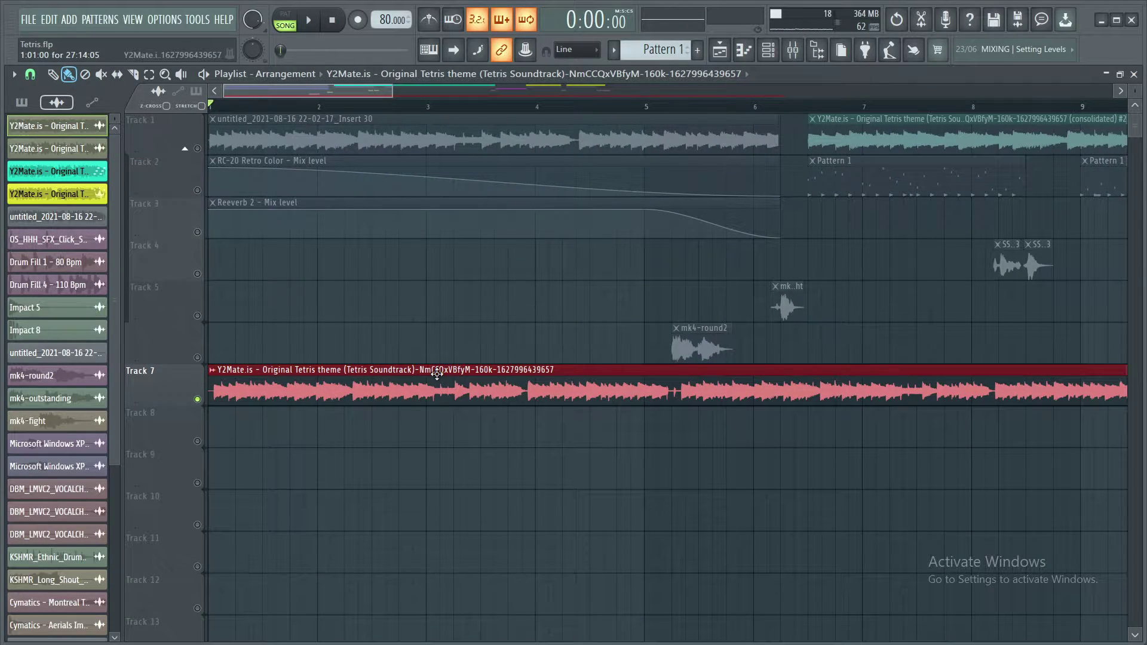
pyautogui.scroll(8, 442, 347)
pyautogui.scroll(6, 254, 297)
pyautogui.moveTo(212, 397); pyautogui.dragTo(292, 402)
pyautogui.moveTo(366, 377); pyautogui.dragTo(270, 267)
pyautogui.scroll(-4, 428, 379)
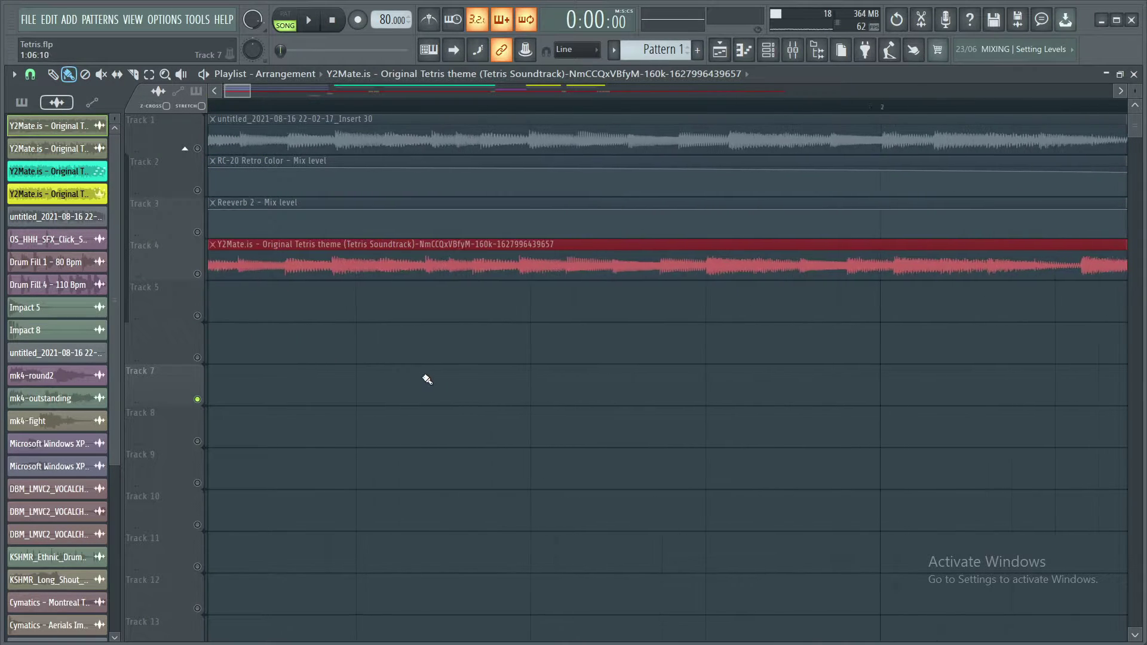
pyautogui.scroll(-6, 427, 379)
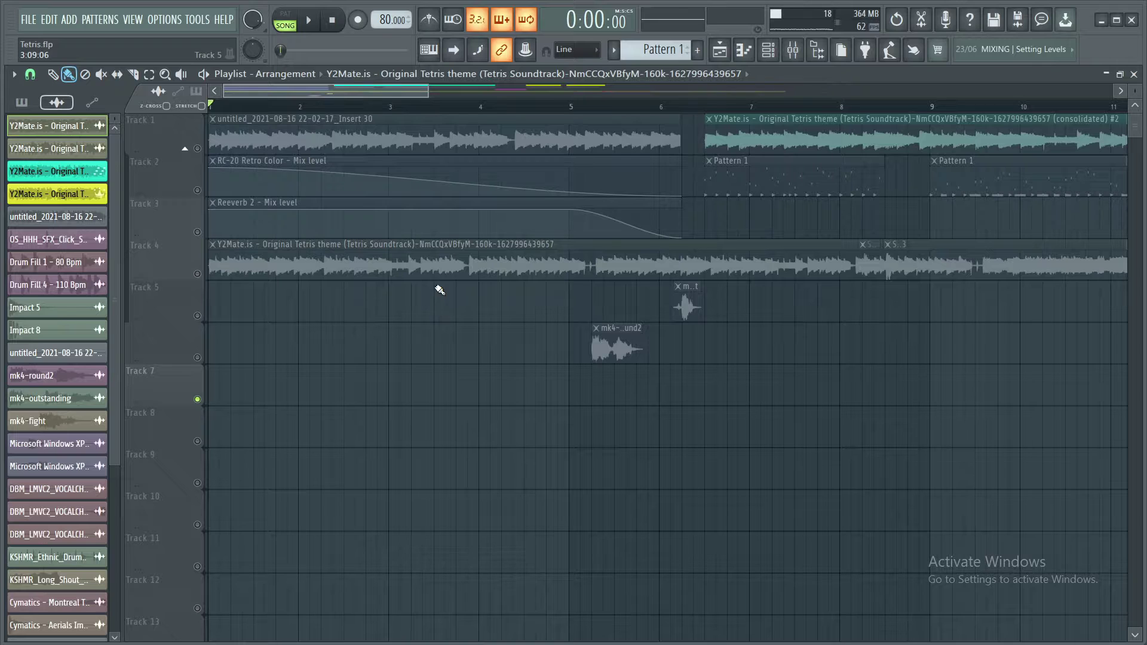
# Delete the original Tetris theme clip from Track 4 and unmute all the playlist tracks.
pyautogui.rightClick(439, 272)
pyautogui.scroll(-5, 418, 323)
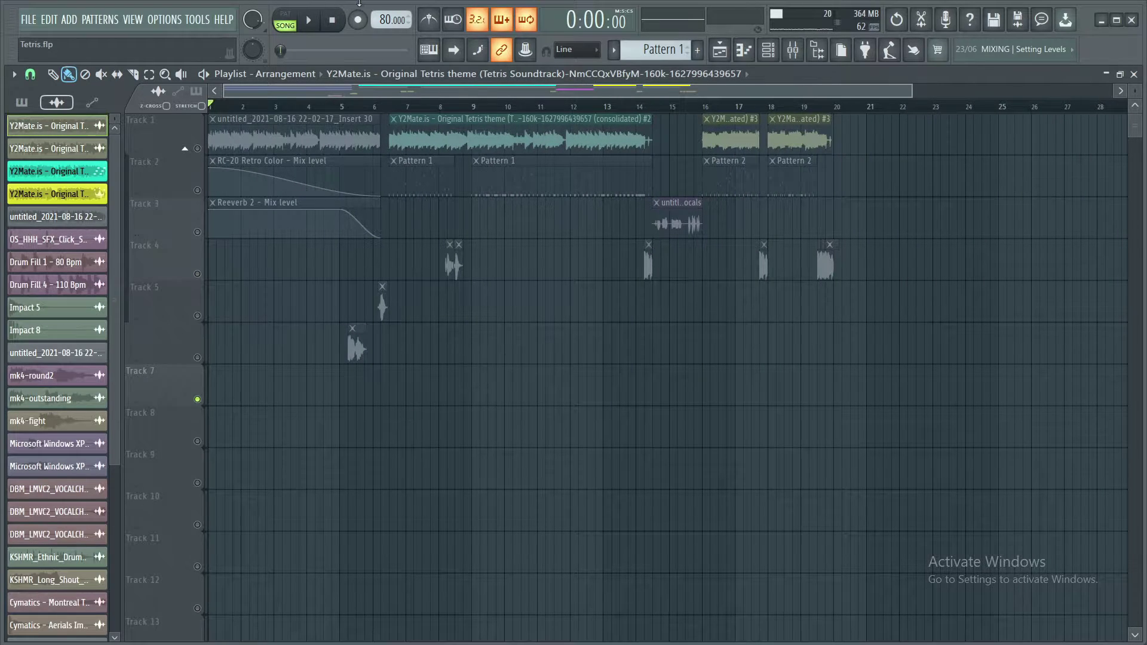
pyautogui.click(197, 232)
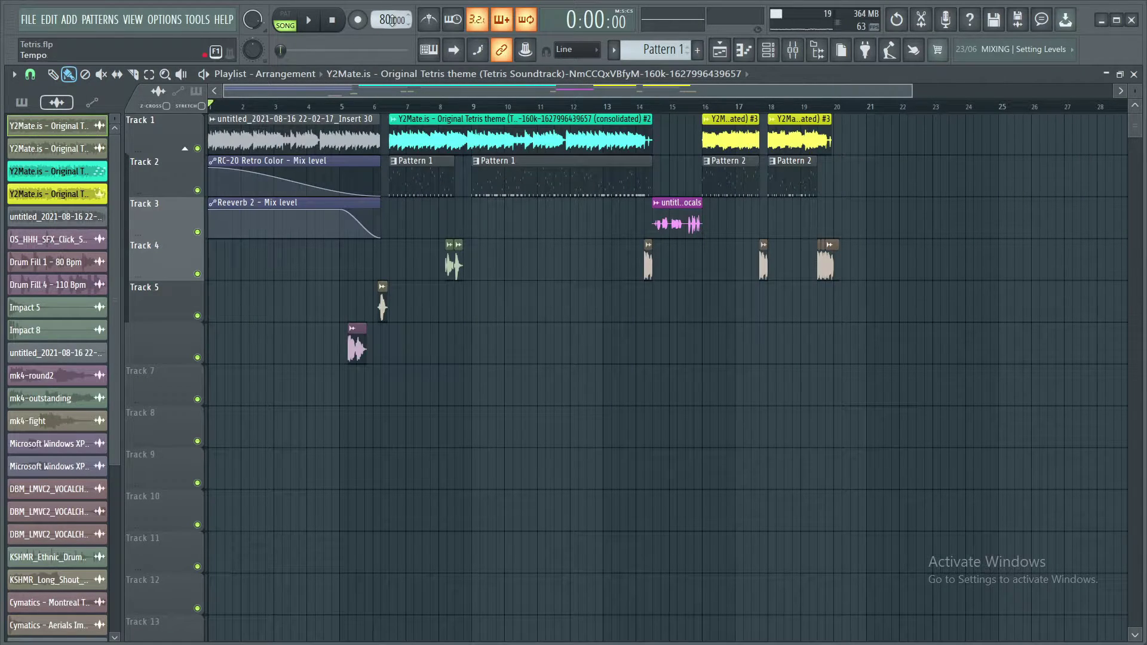
# Change the project tempo to 79 BPM, restretch all channels, and restore the tempo to 80 BPM.
pyautogui.scroll(-2, 392, 19)
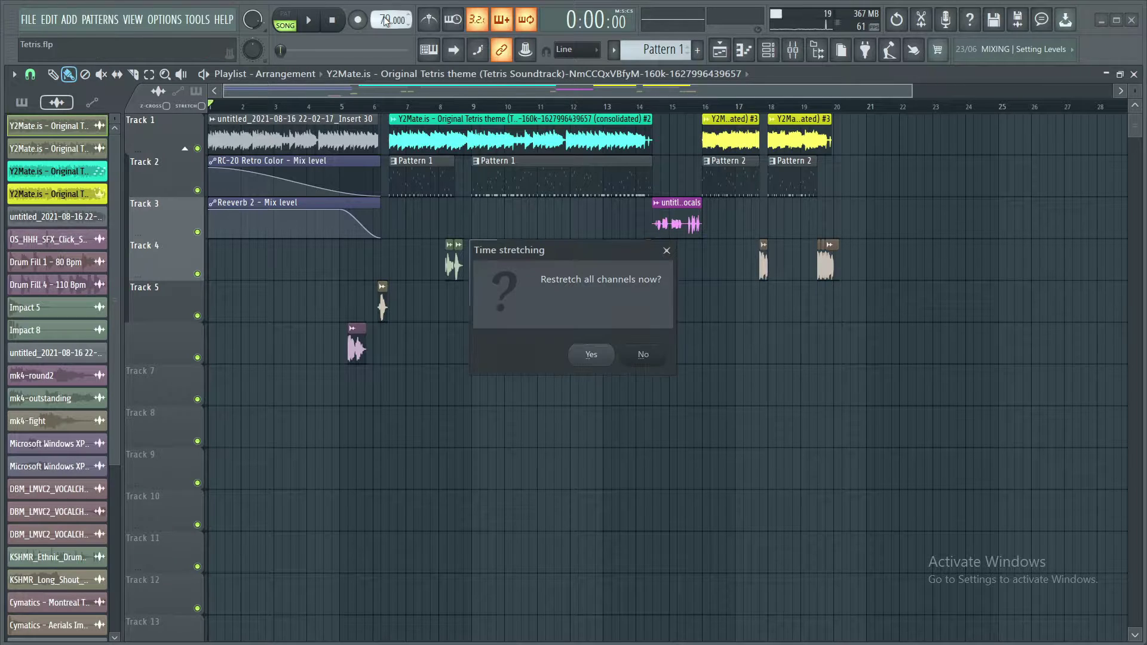
pyautogui.click(591, 353)
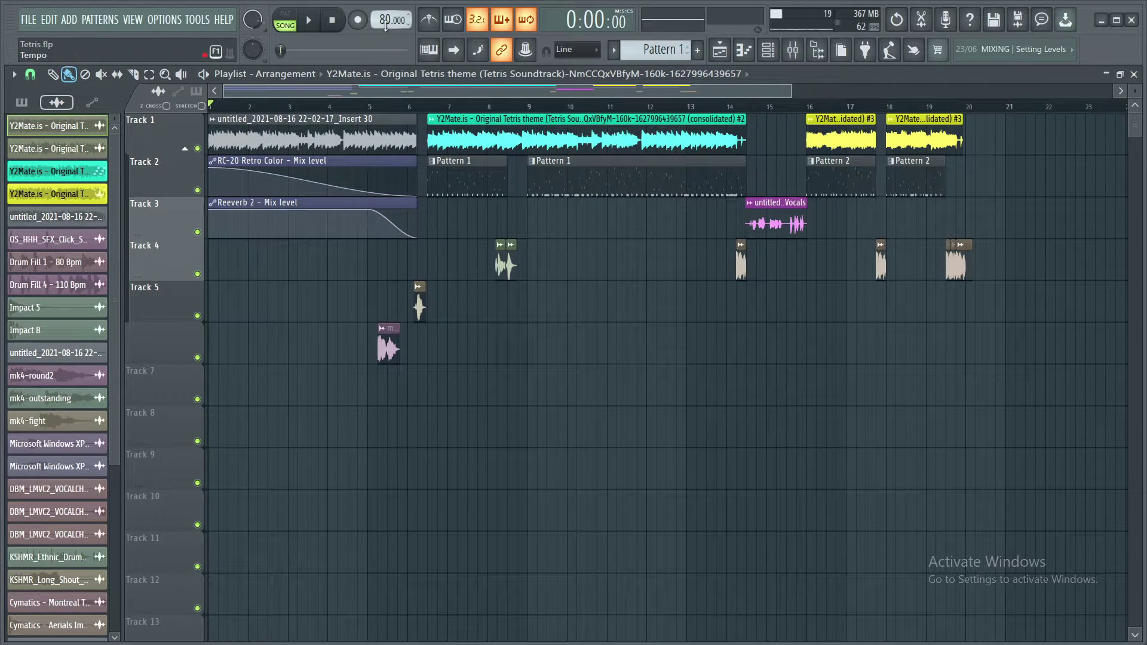
# Check the channel settings of the intro audio clip at the start of Track 1.
pyautogui.doubleClick(252, 137)
pyautogui.click(512, 213)
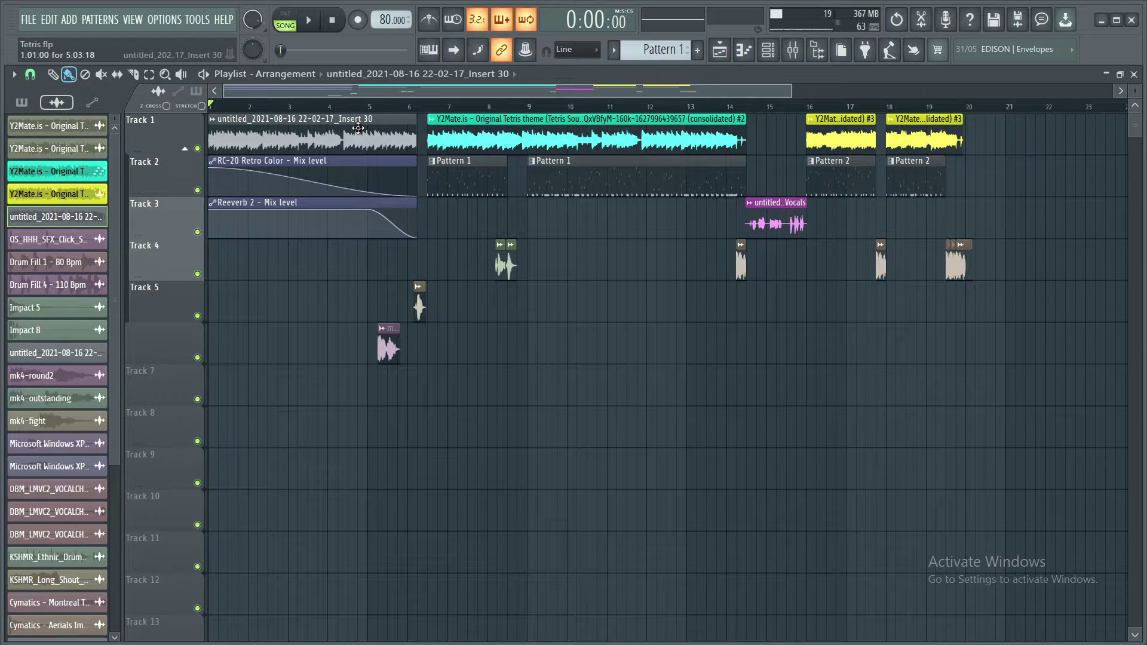
pyautogui.doubleClick(360, 127)
pyautogui.click(500, 206)
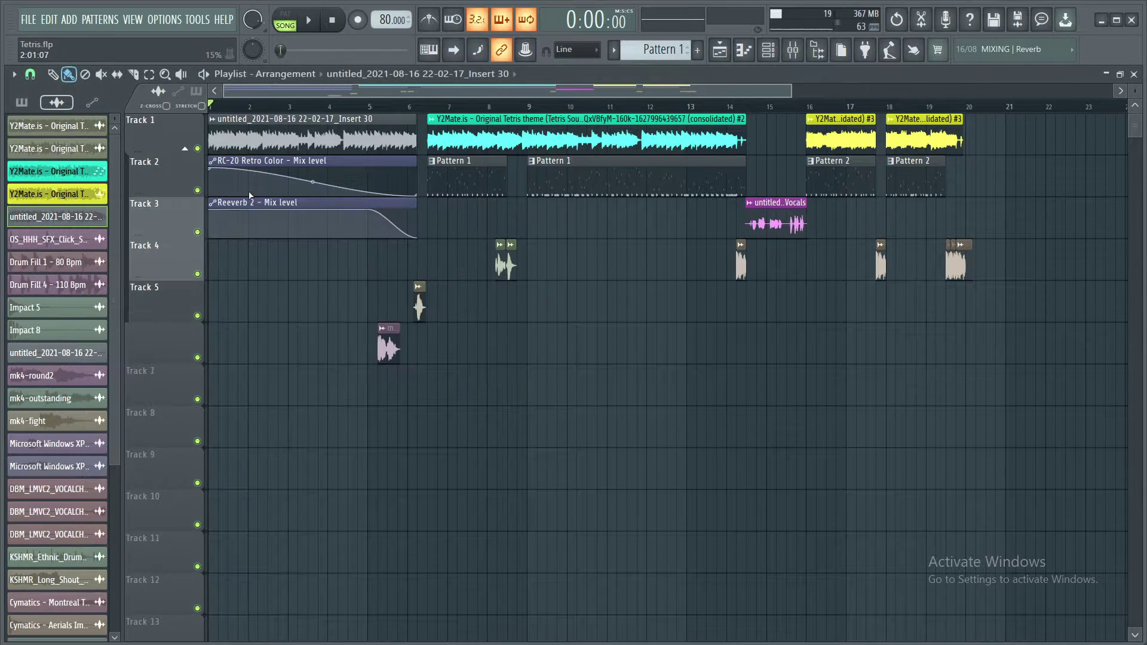
pyautogui.doubleClick(380, 132)
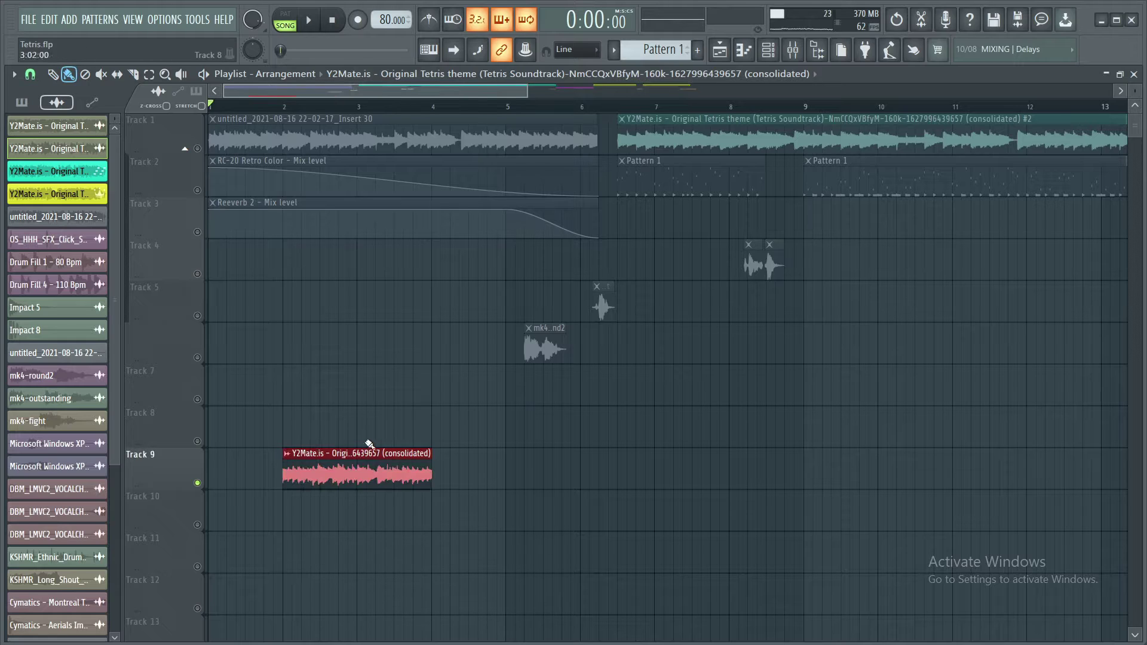
# Move the consolidated Tetris clip to the start of bar 1 on Track 9 and play it.
pyautogui.moveTo(366, 448); pyautogui.dragTo(250, 498)
pyautogui.press('space')
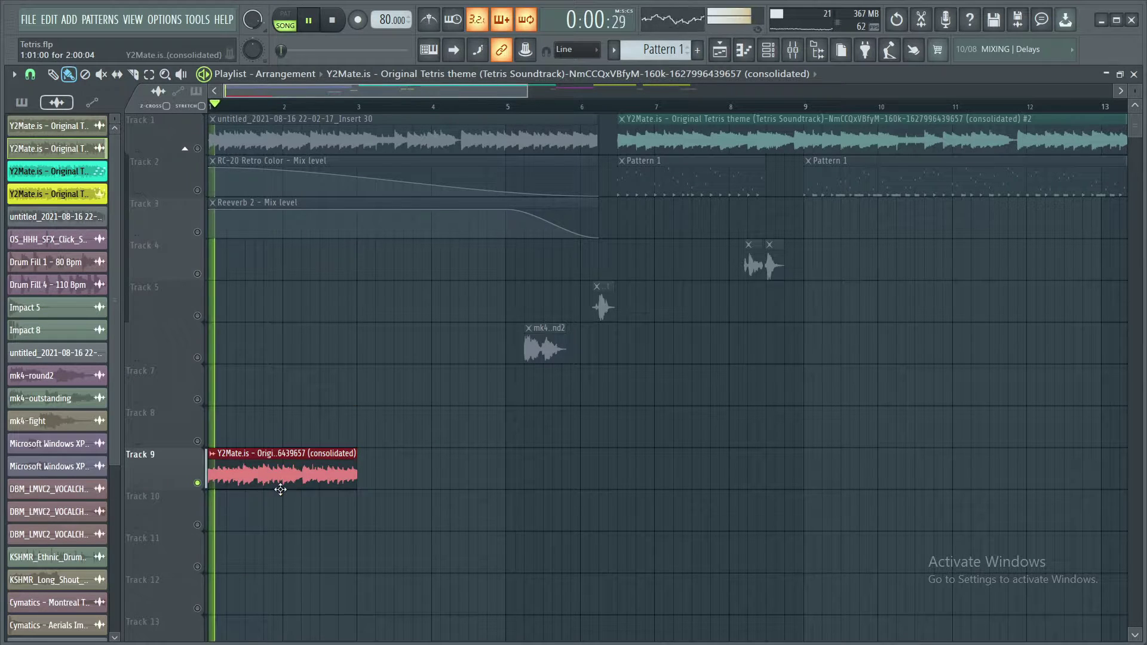
pyautogui.scroll(3, 269, 496)
# Set the consolidated Tetris clip's pitch range to 12, lower its channel pitch to -1200 cents, and play the clip.
pyautogui.doubleClick(375, 469)
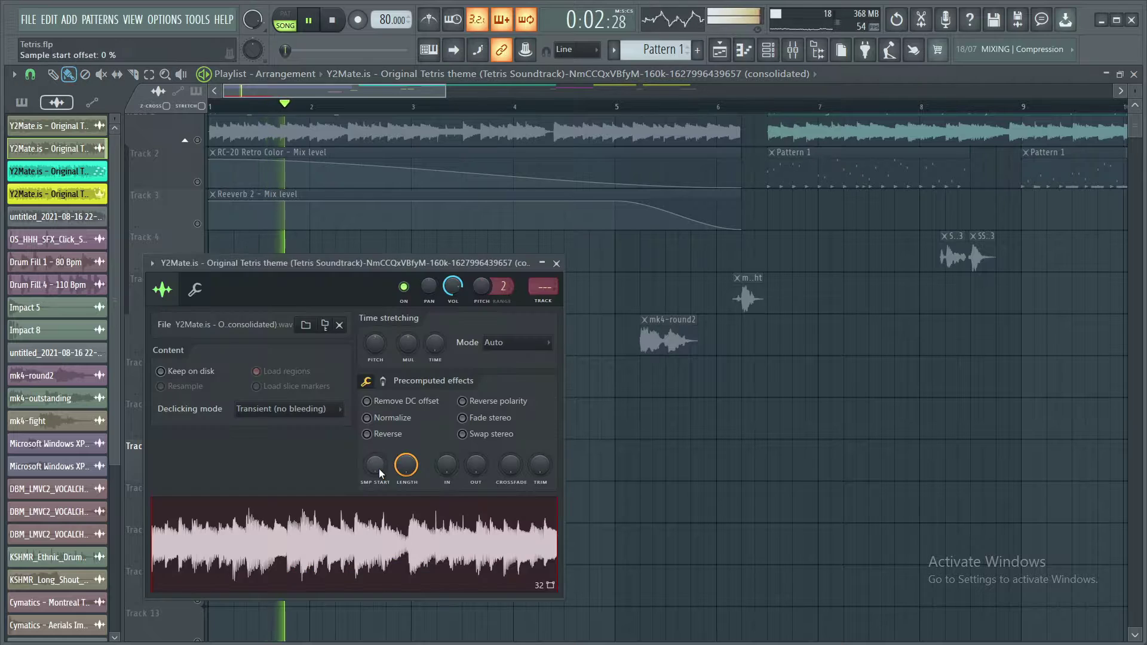
pyautogui.press('space')
pyautogui.scroll(2, 503, 287)
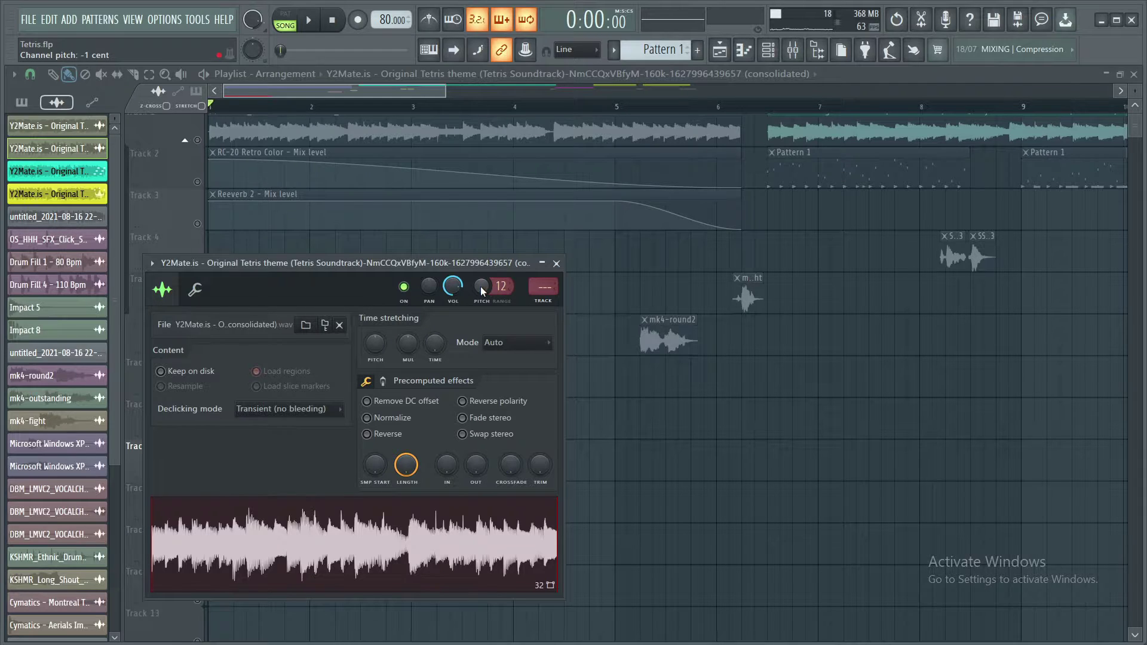
pyautogui.moveTo(481, 289); pyautogui.dragTo(481, 297)
pyautogui.rightClick(479, 289)
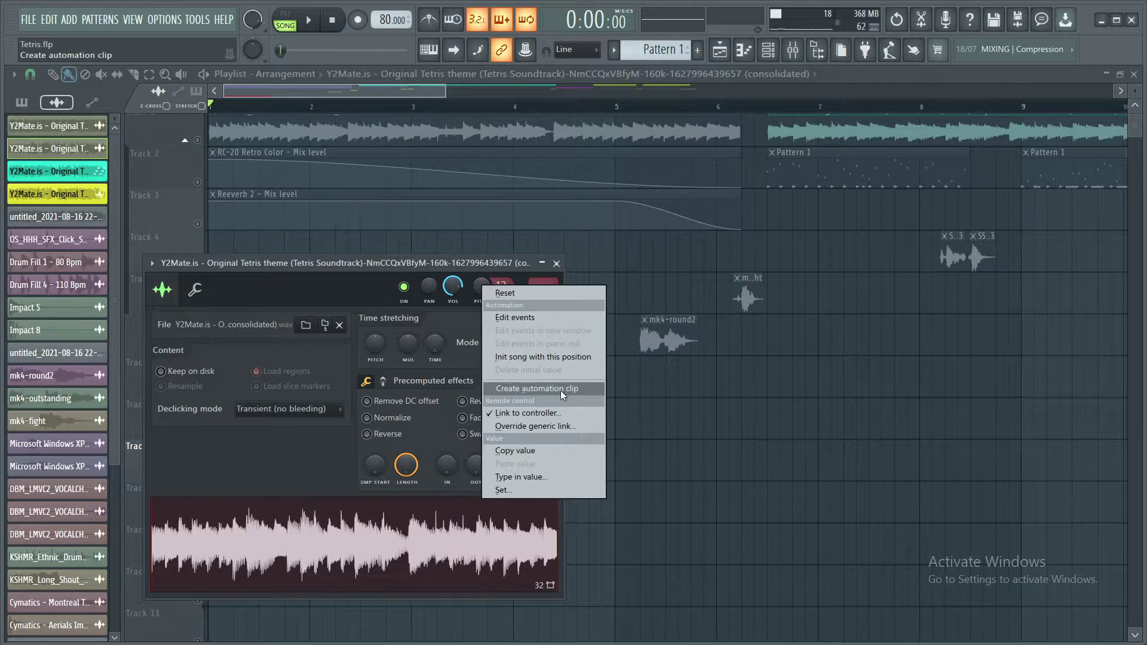
pyautogui.click(503, 292)
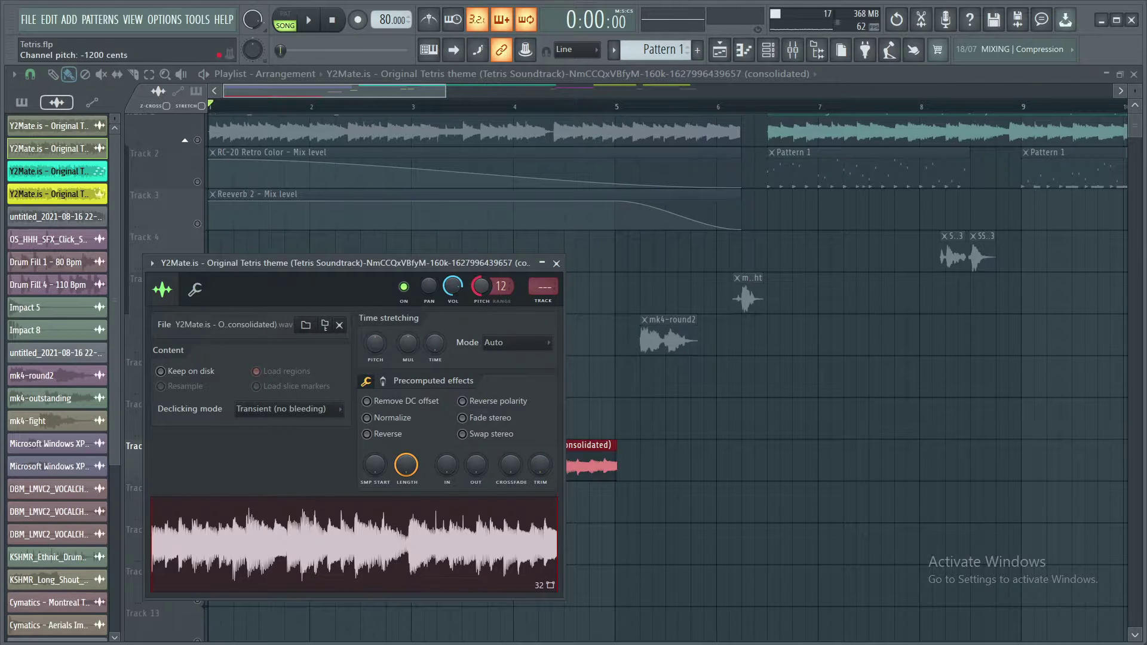
pyautogui.click(556, 265)
pyautogui.press('space')
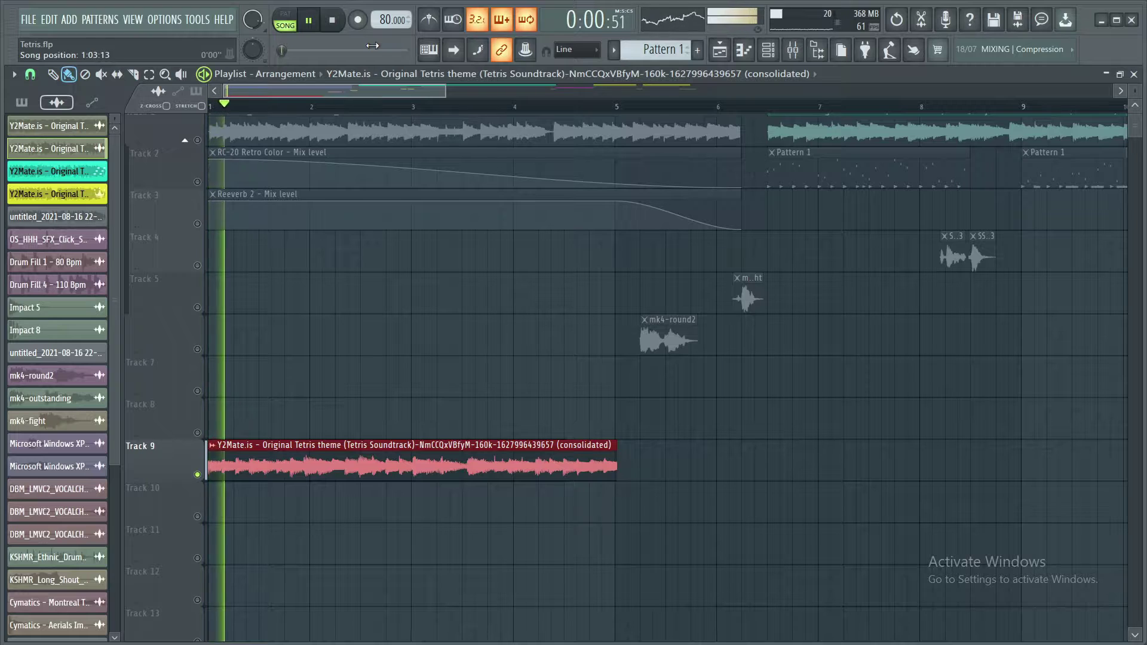
# Try the clip's channel pitch at about -531 cents during playback and reset it to 0 cents.
pyautogui.doubleClick(320, 460)
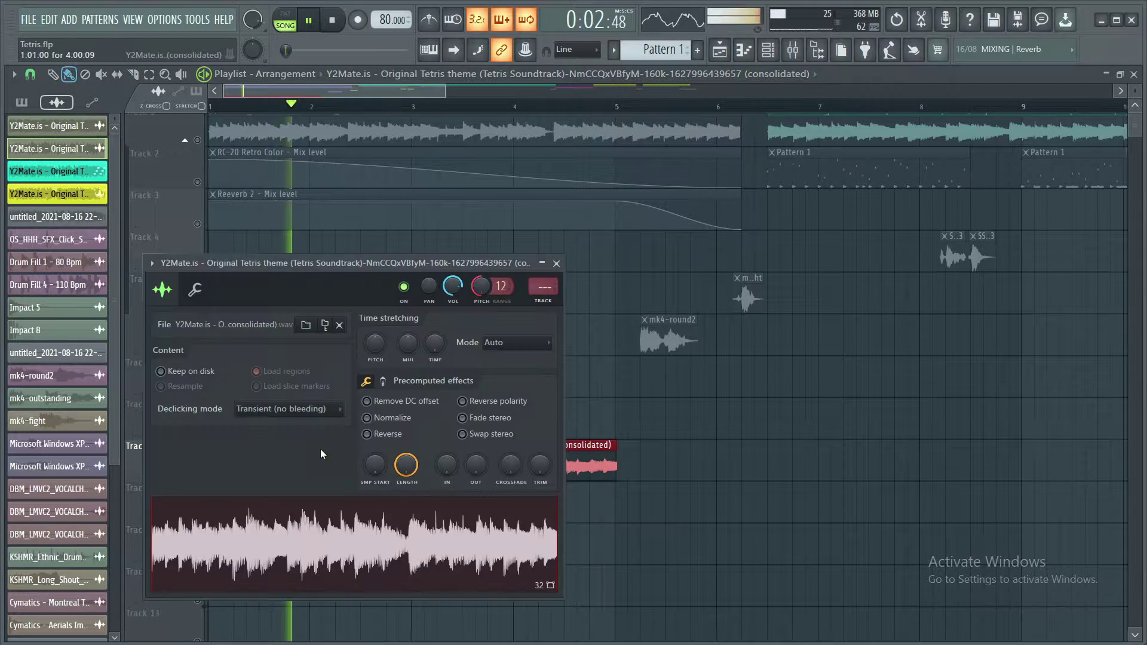
pyautogui.hotkey('ctrl', 'z')
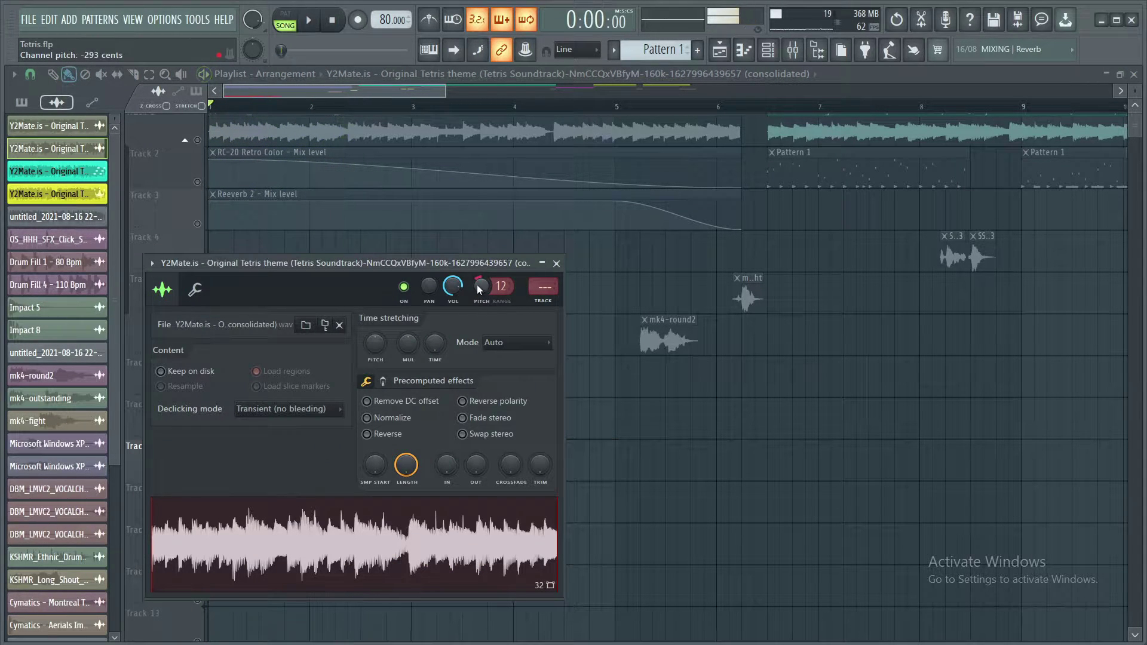
pyautogui.moveTo(481, 286); pyautogui.dragTo(481, 304)
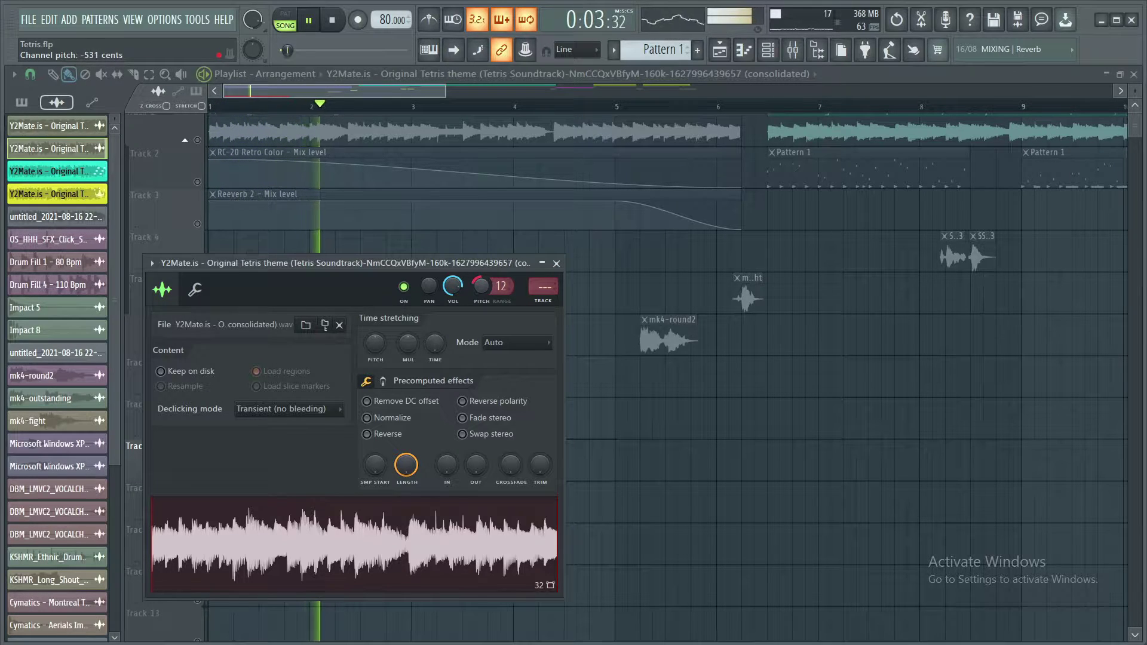
pyautogui.press('space')
pyautogui.rightClick(479, 286)
pyautogui.click(502, 294)
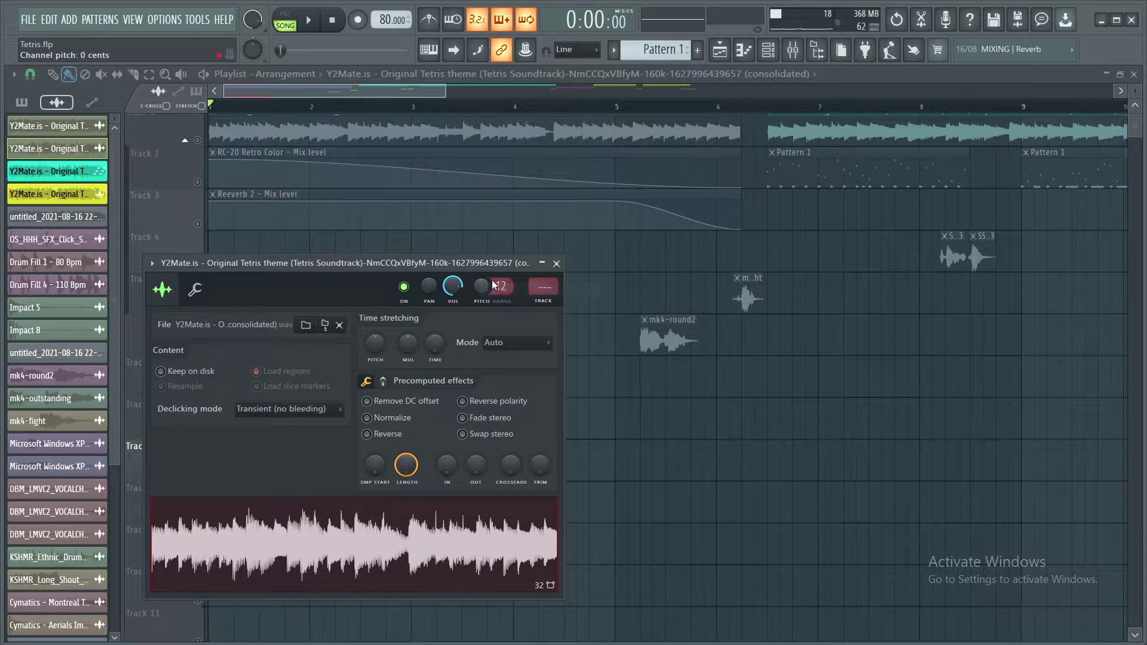
# Set the clip's time stretching mode to Stretch and audition its channel pitch lowered to about -768 cents.
pyautogui.click(515, 342)
pyautogui.click(496, 379)
pyautogui.press('space')
pyautogui.moveTo(481, 297); pyautogui.dragTo(482, 316)
pyautogui.press('space')
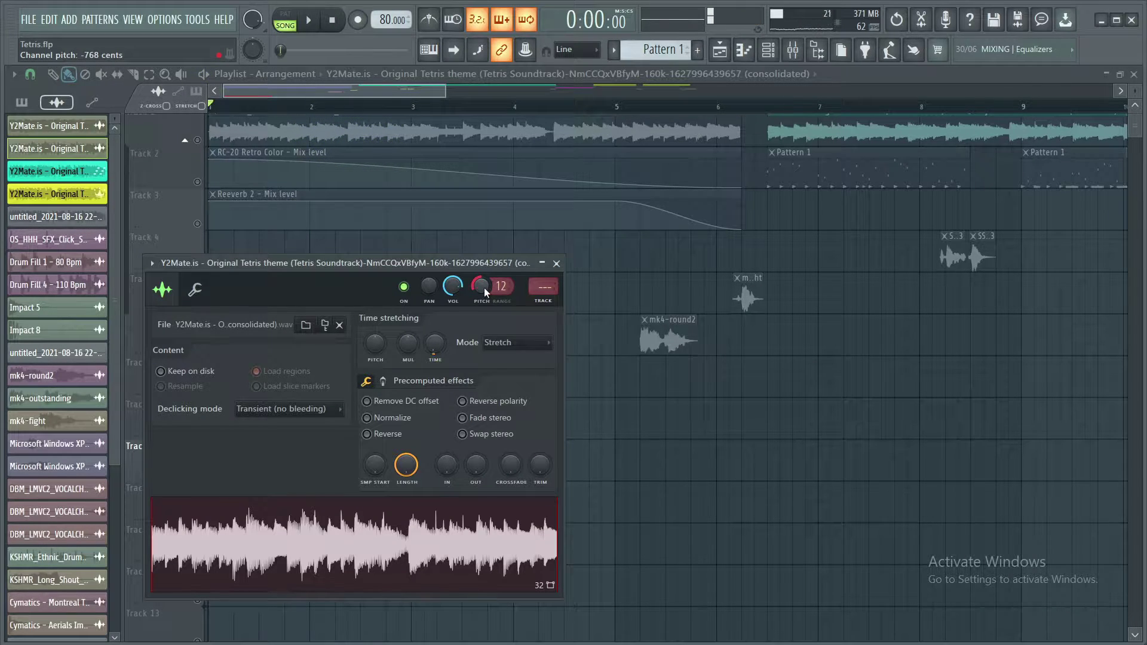
# Delete the consolidated Tetris clip from Track 9 and unmute the other playlist tracks.
pyautogui.click(556, 262)
pyautogui.press('Delete')
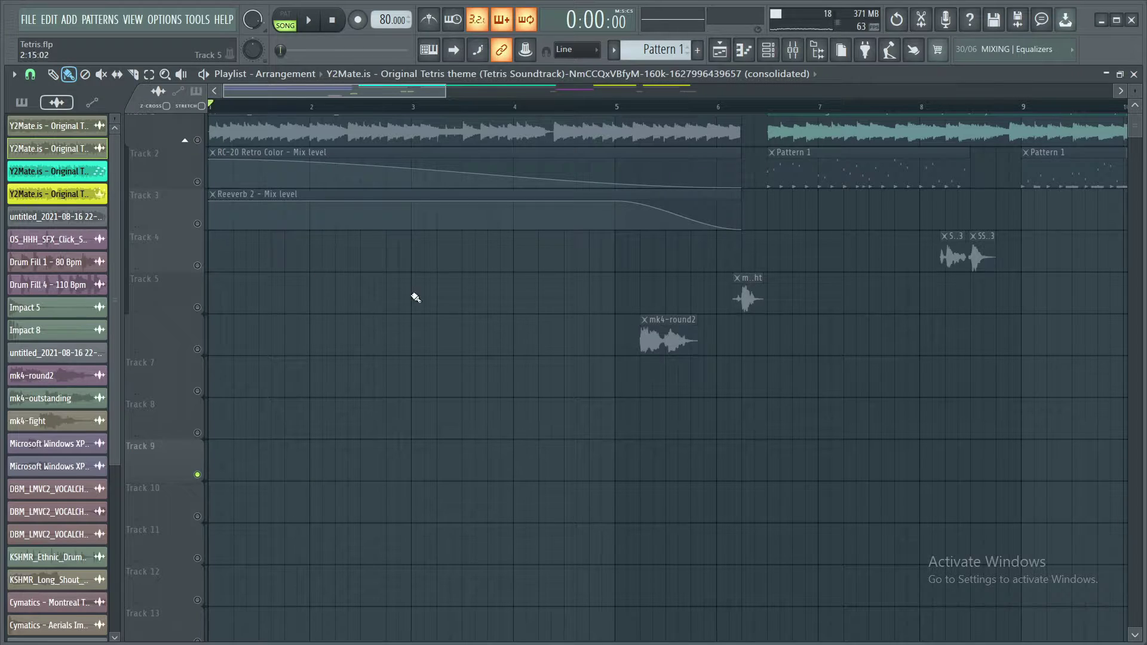
pyautogui.click(200, 241)
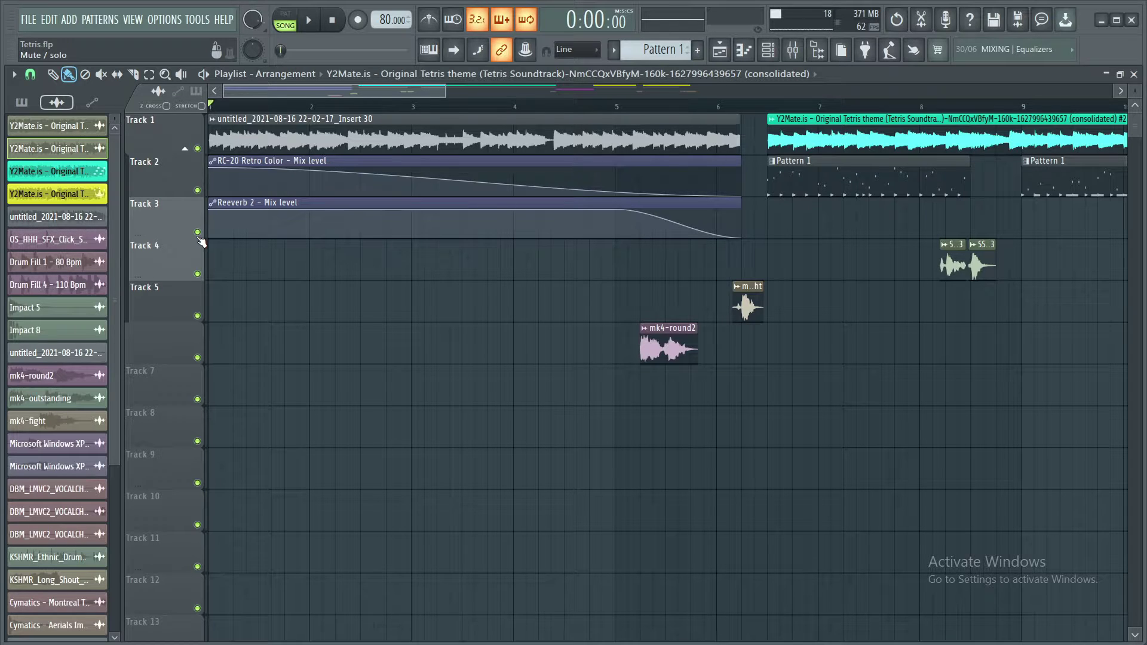
# Set the playlist's time selection over the intro, from 1:01:00 to 6:09:00, and remove the stray Tetris clip placed on Track 5.
pyautogui.scroll(-3, 342, 215)
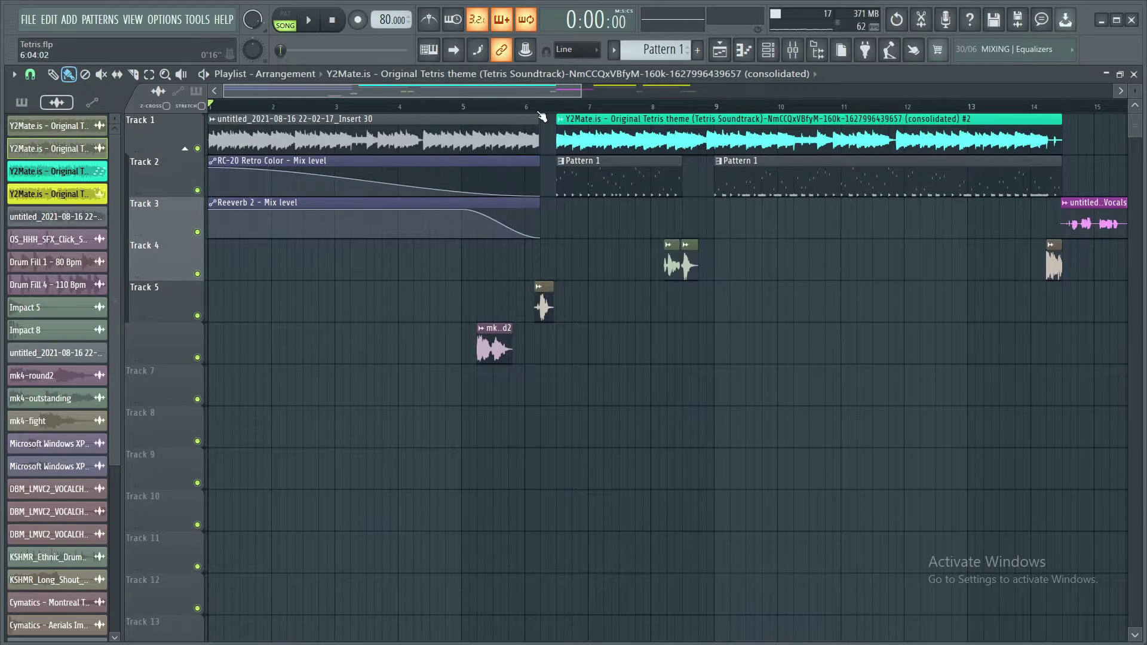
pyautogui.moveTo(559, 108); pyautogui.dragTo(878, 256)
pyautogui.scroll(-4, 666, 256)
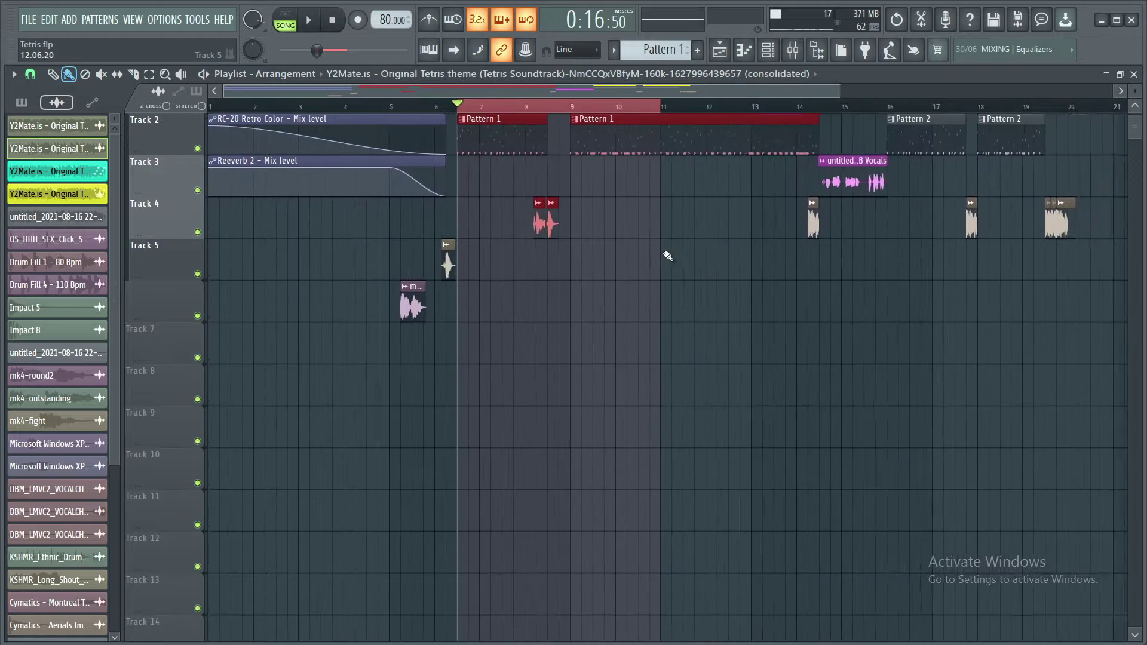
pyautogui.click(601, 106)
pyautogui.scroll(3, 520, 389)
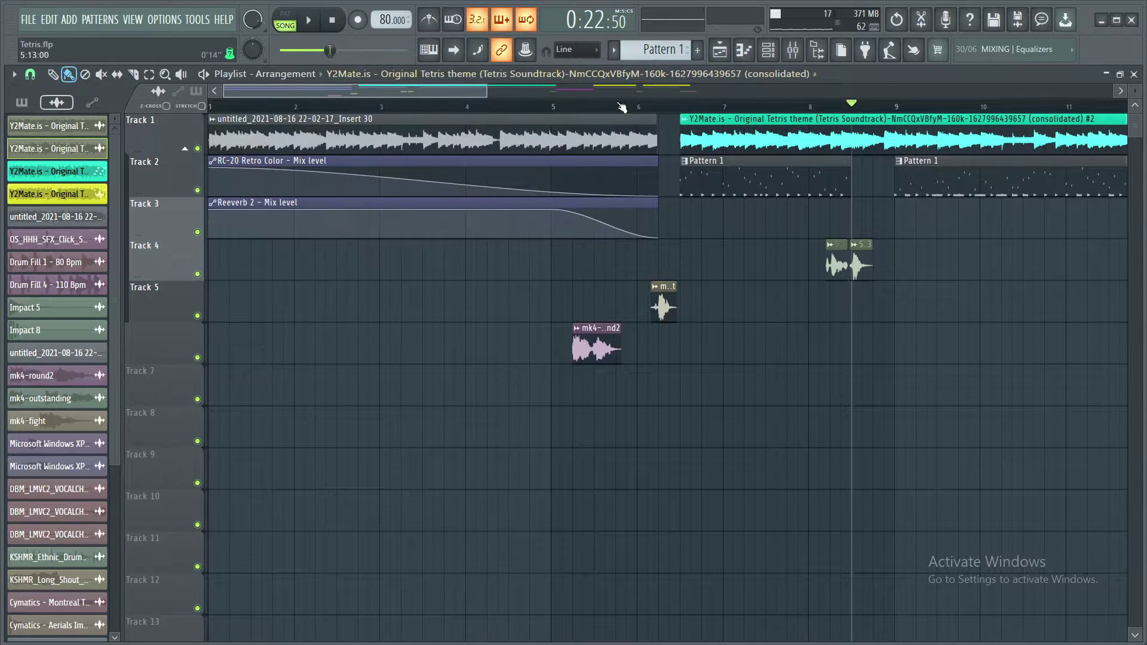
pyautogui.moveTo(669, 108); pyautogui.dragTo(210, 107)
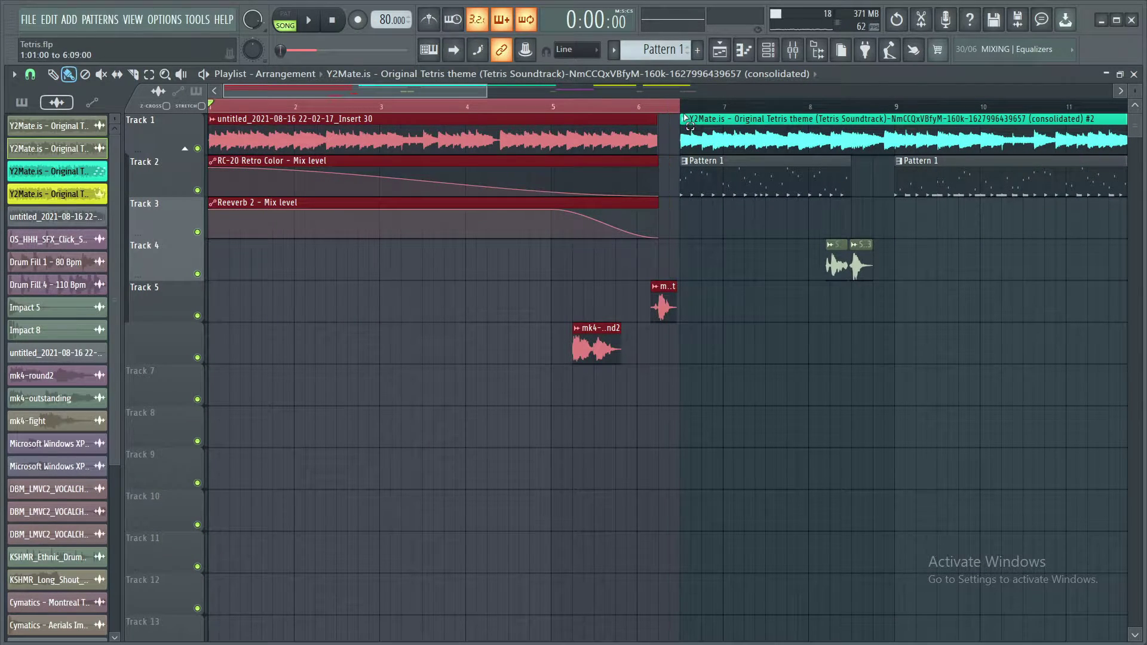
pyautogui.click(311, 298)
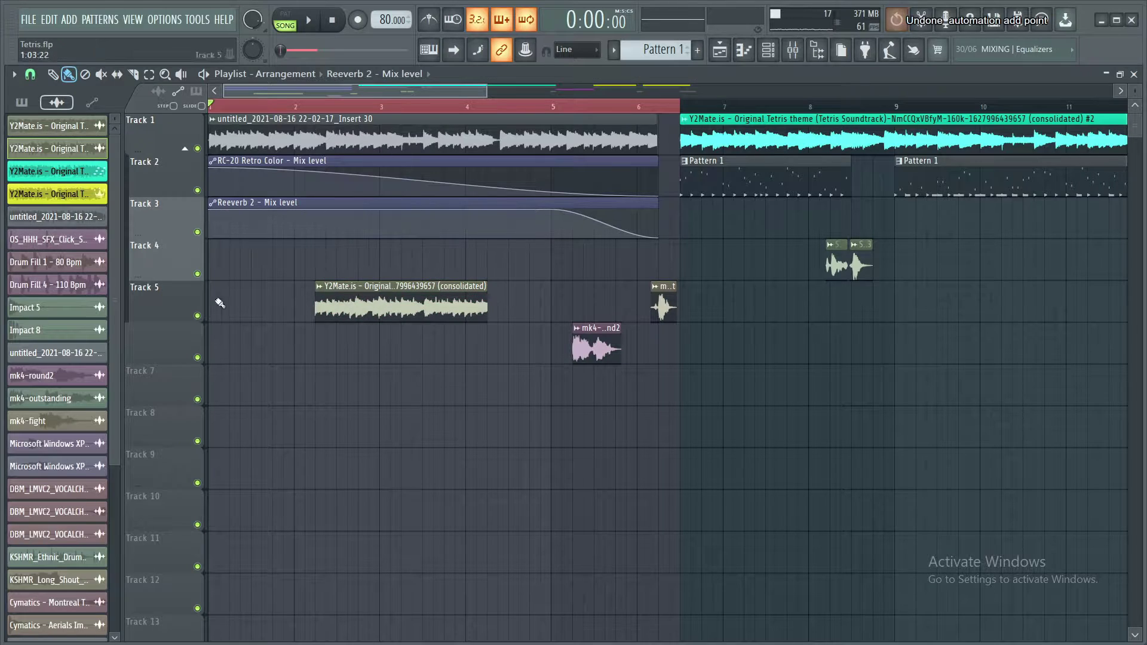
pyautogui.press('Delete')
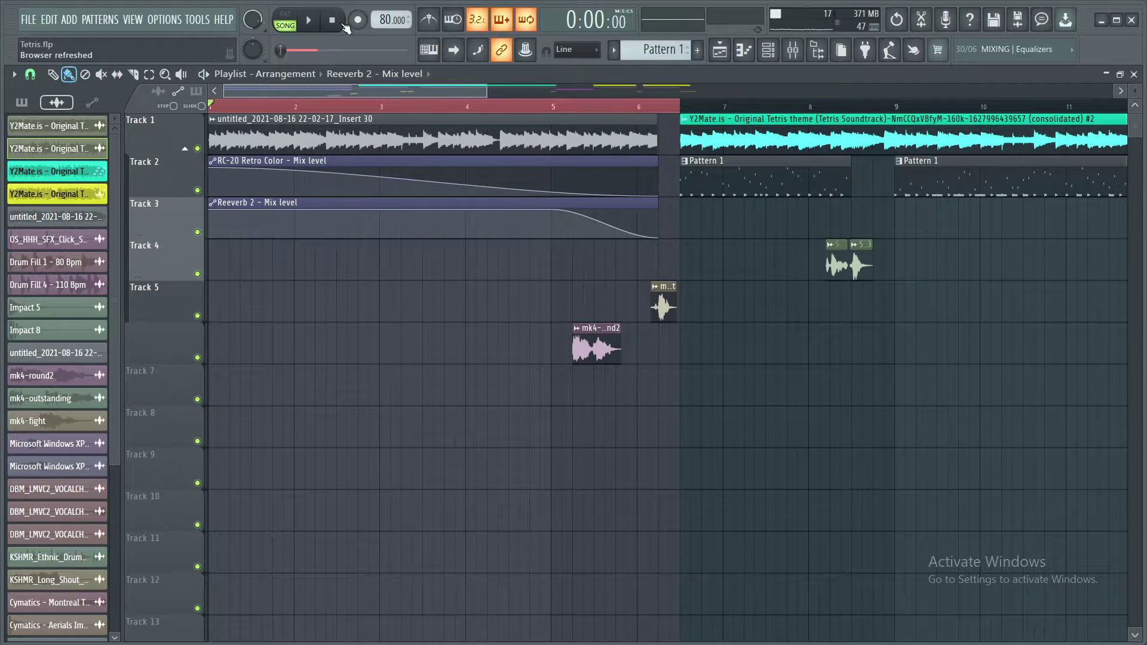
# Look through the mixer's insert tracks and return to the playlist.
pyautogui.click(793, 51)
pyautogui.scroll(-20, 855, 92)
pyautogui.scroll(10, 772, 94)
pyautogui.scroll(-9, 572, 129)
pyautogui.scroll(2, 512, 123)
pyautogui.scroll(-10, 511, 123)
pyautogui.scroll(2, 811, 134)
pyautogui.scroll(-4, 913, 163)
pyautogui.press('F9')
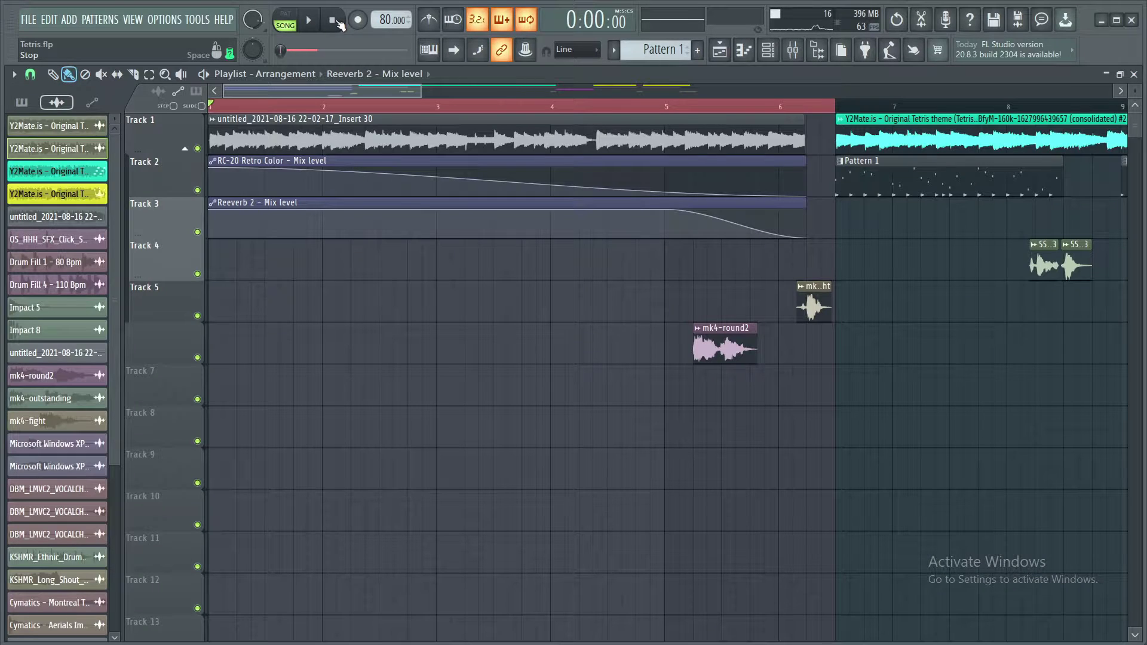
# Play the selected intro section from bar 1 to bar 6 and stop playback.
pyautogui.press('space')
pyautogui.scroll(-1, 414, 190)
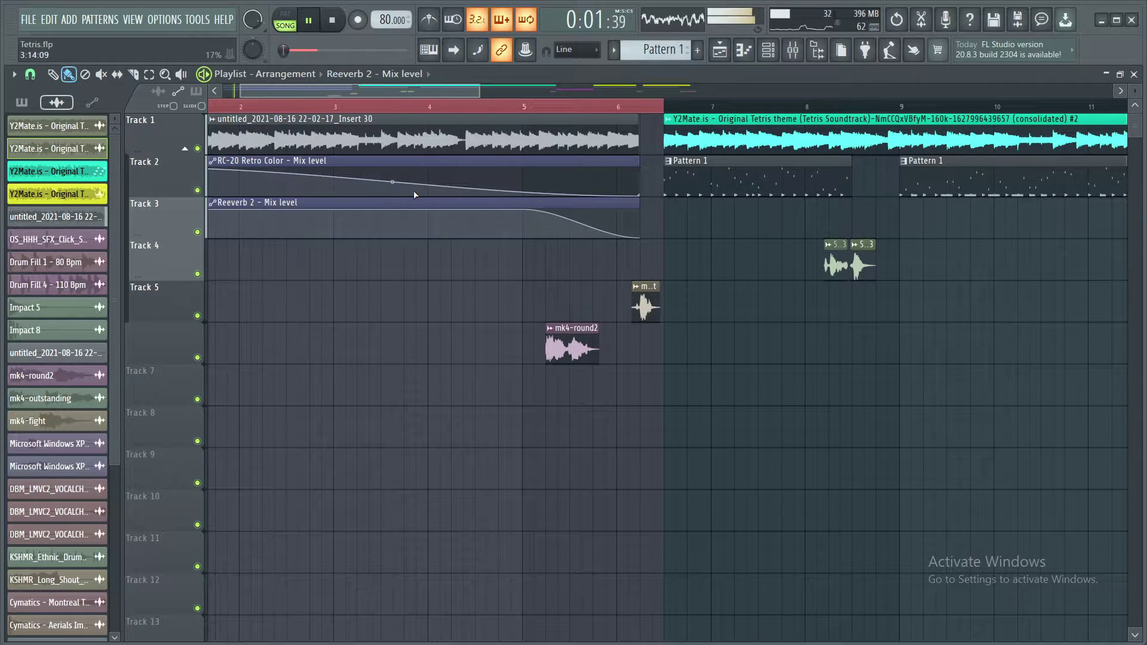
pyautogui.scroll(-4, 358, 251)
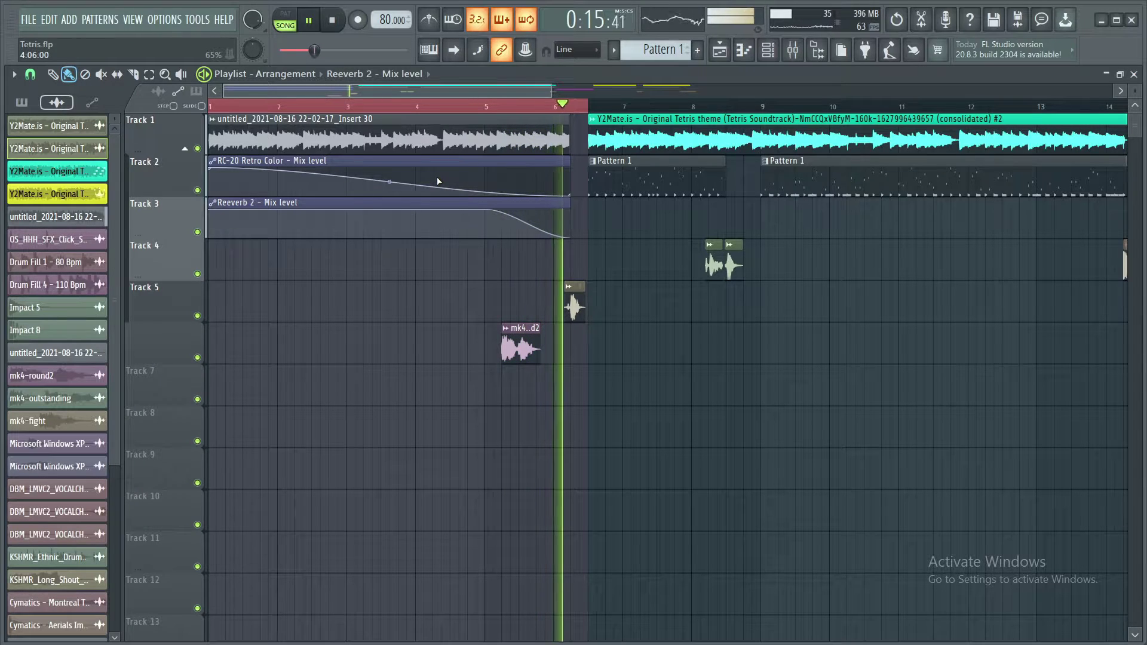
pyautogui.press('space')
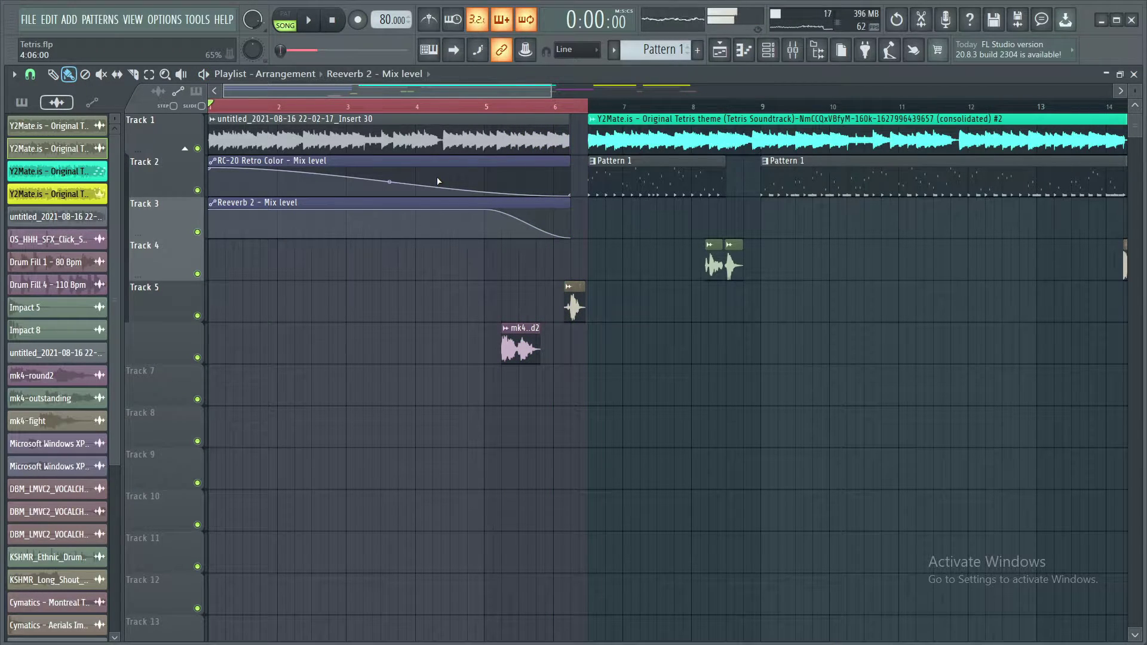
# Examine the mk4-fight sample's routing to mixer insert 31 and that insert's Fruity Reeverb 2 and Fruity Delay 3 effects.
pyautogui.doubleClick(521, 347)
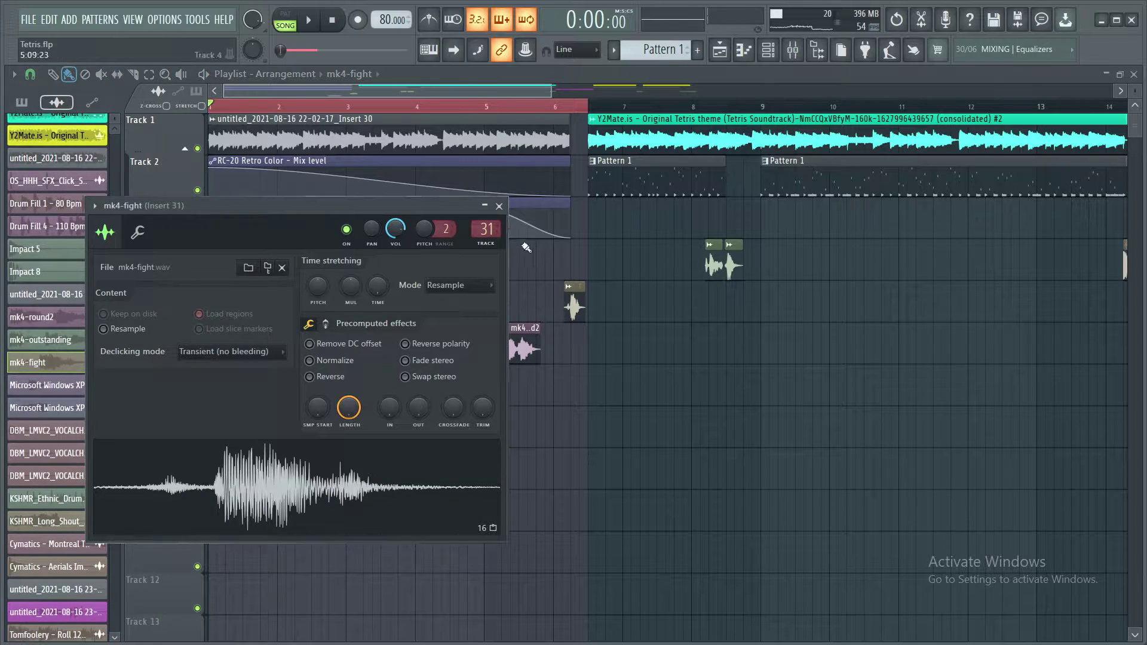
pyautogui.click(499, 206)
pyautogui.click(792, 50)
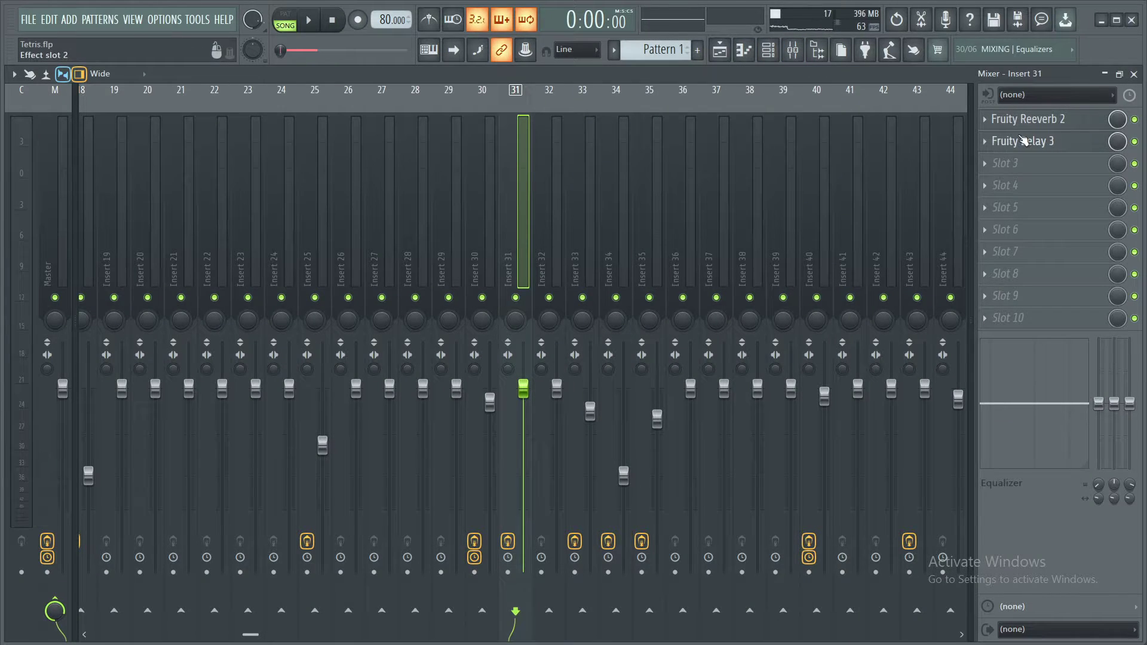
pyautogui.click(1062, 125)
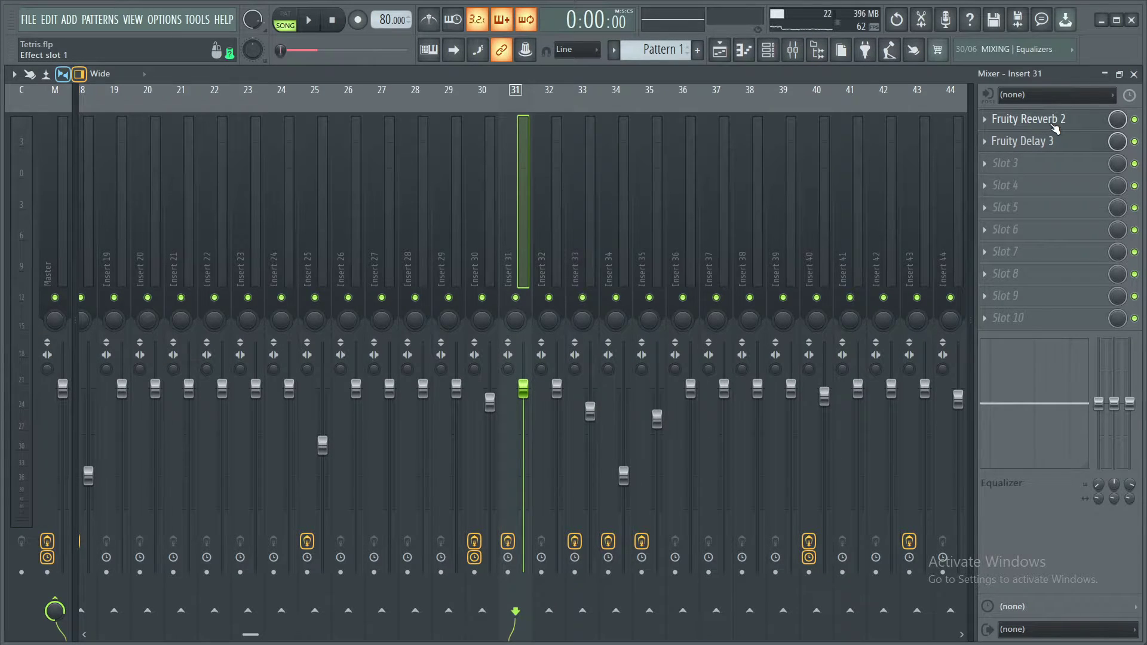
pyautogui.click(1062, 122)
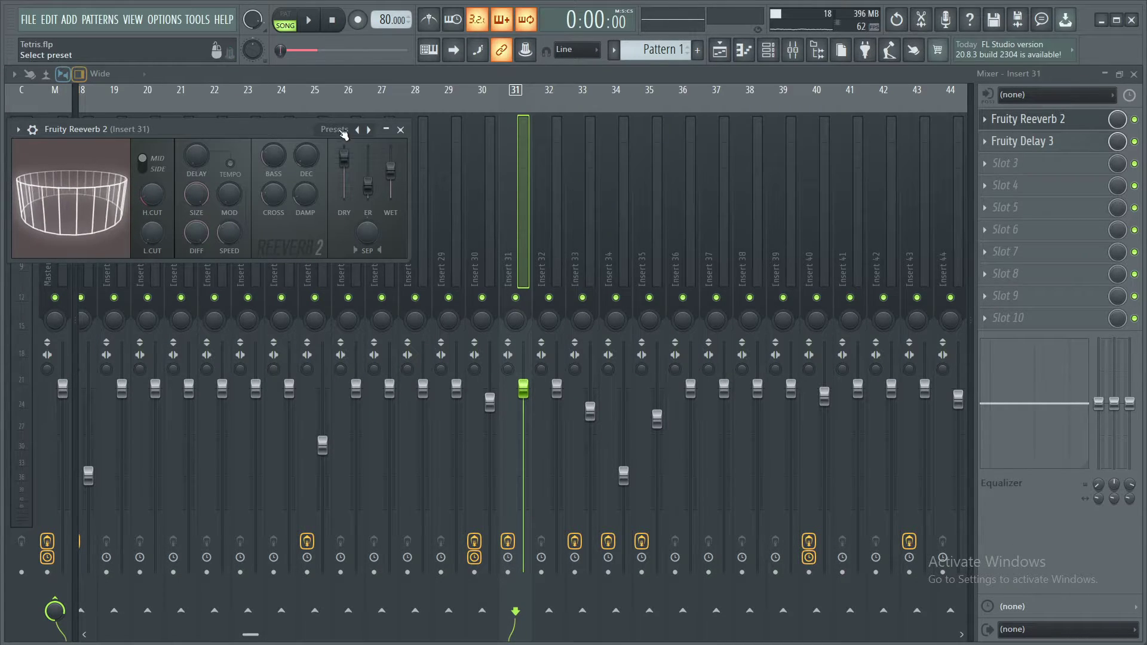
pyautogui.click(400, 129)
pyautogui.click(1040, 143)
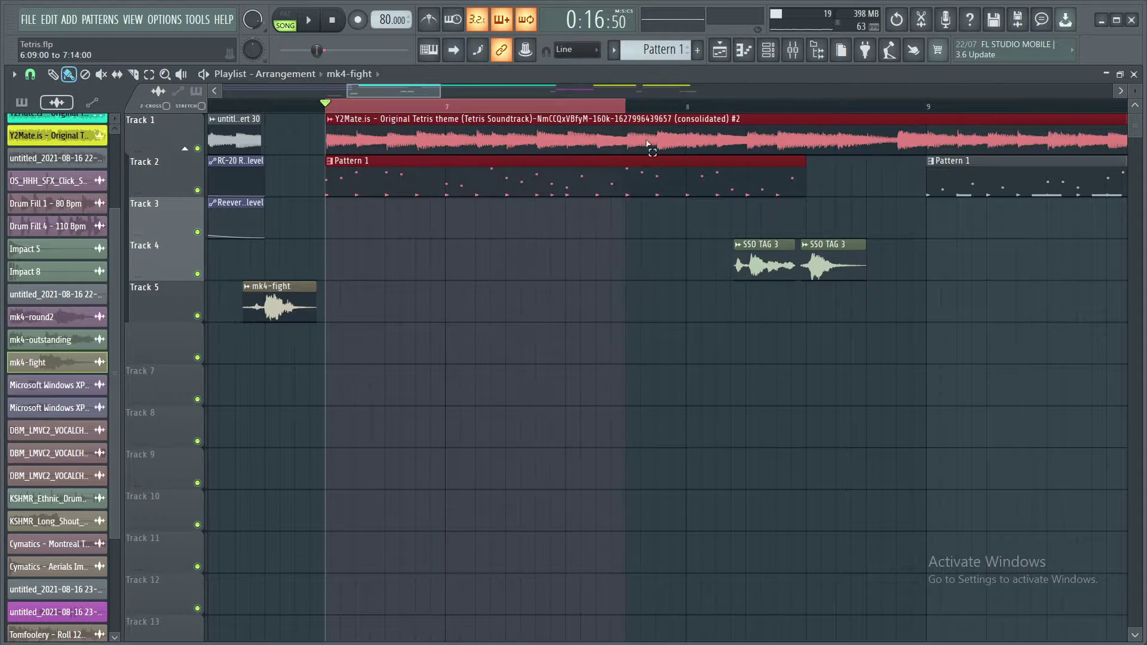
# Review the channel settings and time stretching of the teal Tetris clip #2 on Track 1 and close them.
pyautogui.scroll(-3, 612, 217)
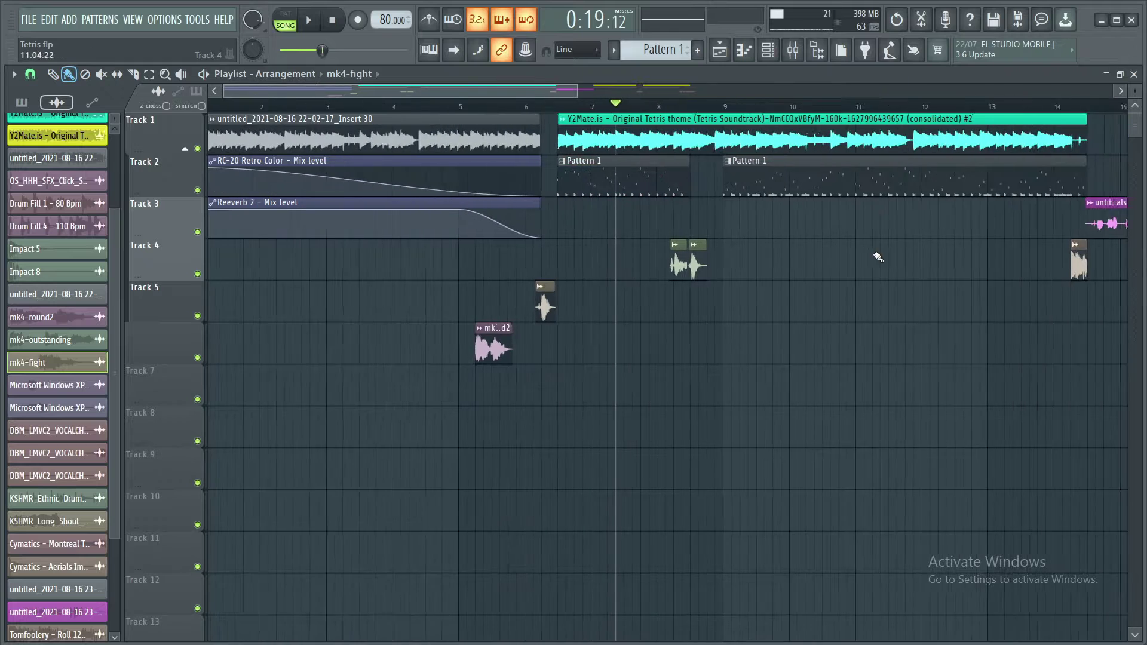
pyautogui.hscroll(8, 435, 230)
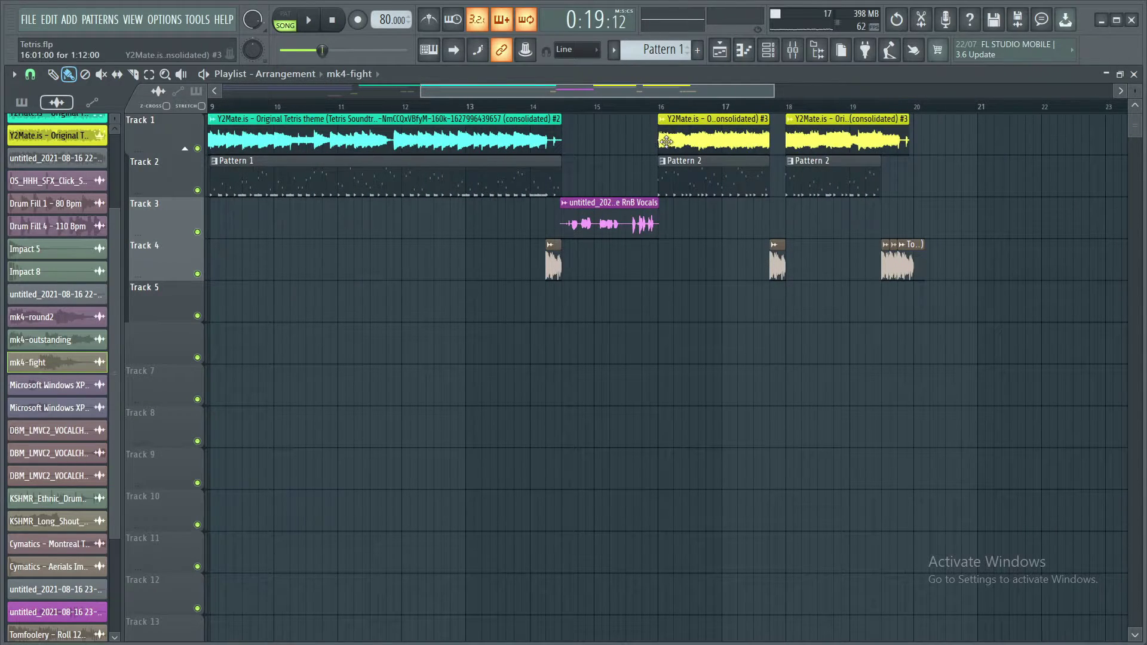
pyautogui.scroll(2, 436, 144)
pyautogui.doubleClick(437, 144)
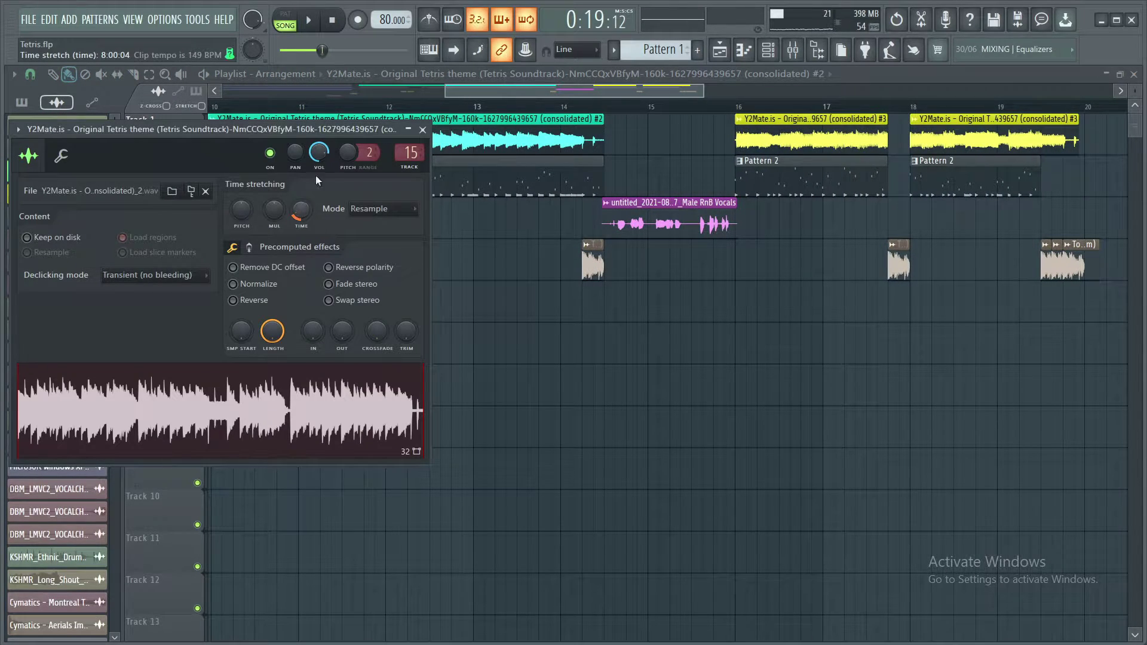
pyautogui.click(422, 129)
# Audition Track 1 in solo from the start of the teal Tetris clip at 6:09:00 and restore the other tracks.
pyautogui.hscroll(-4, 927, 329)
pyautogui.hscroll(-1, 926, 328)
pyautogui.click(318, 104)
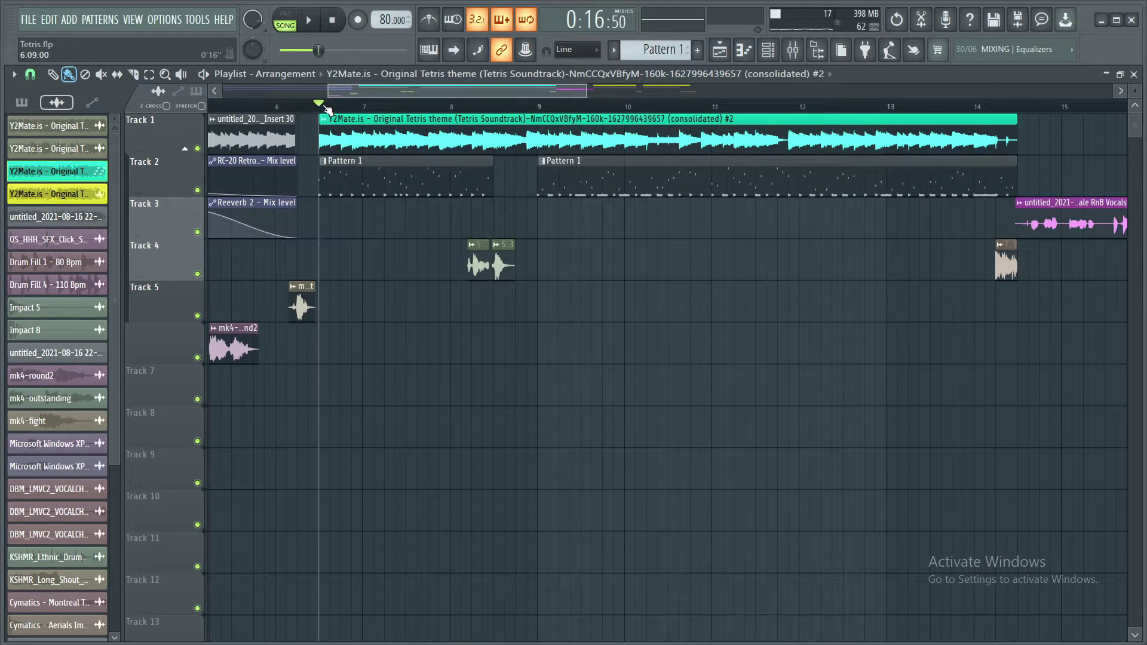
pyautogui.click(194, 148)
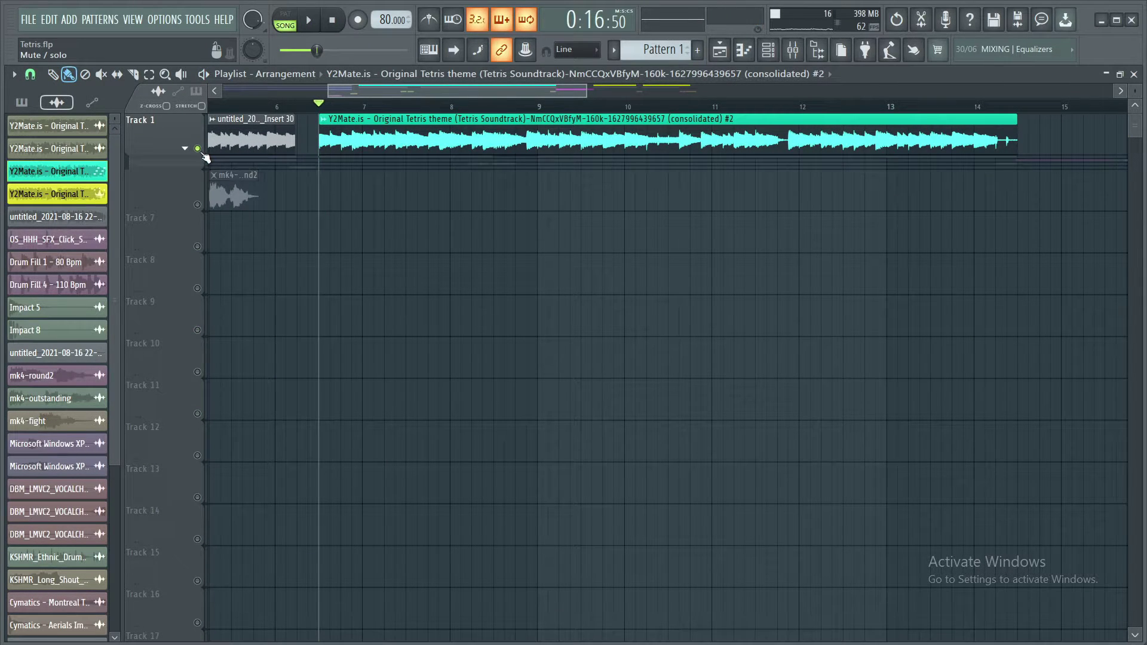
pyautogui.click(186, 149)
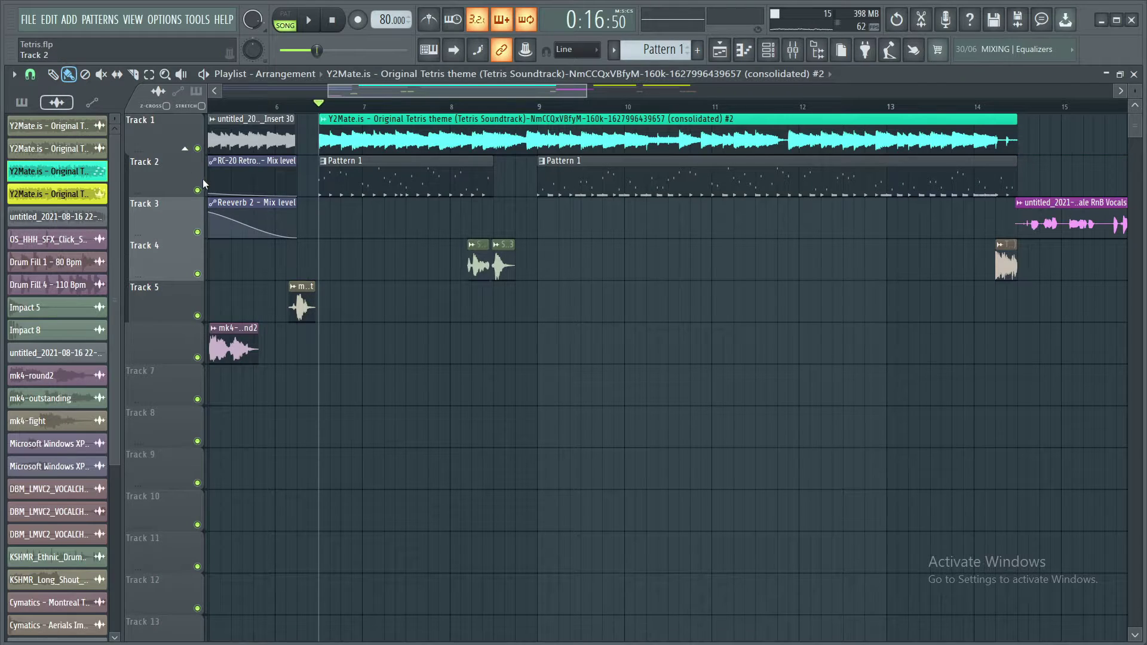
pyautogui.press('space')
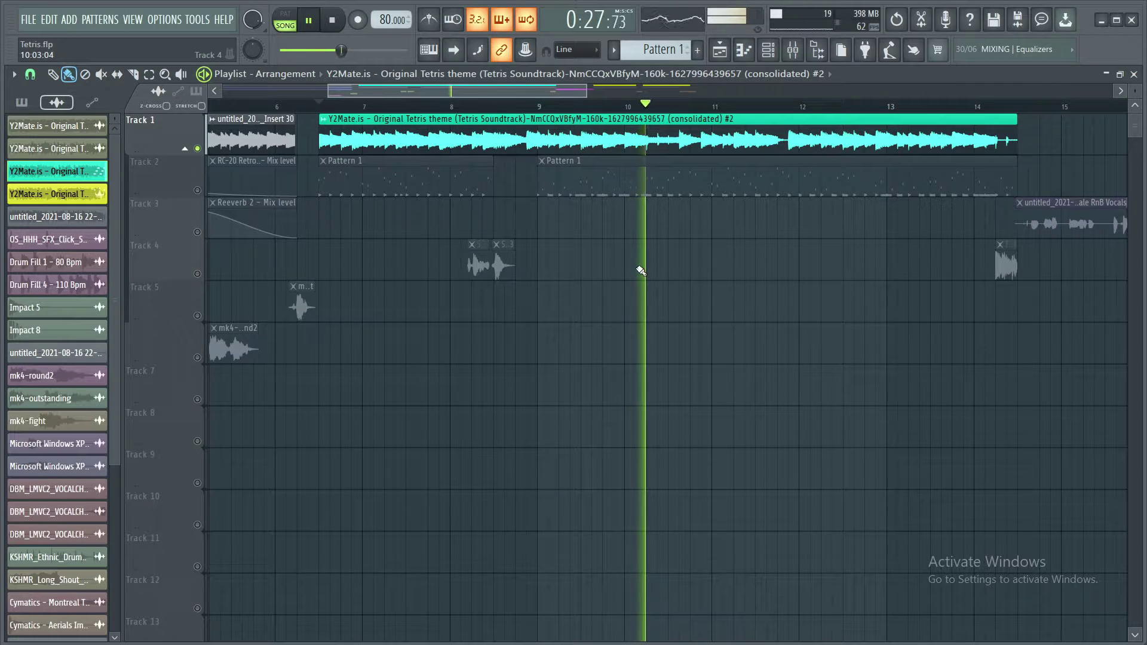
pyautogui.click(319, 105)
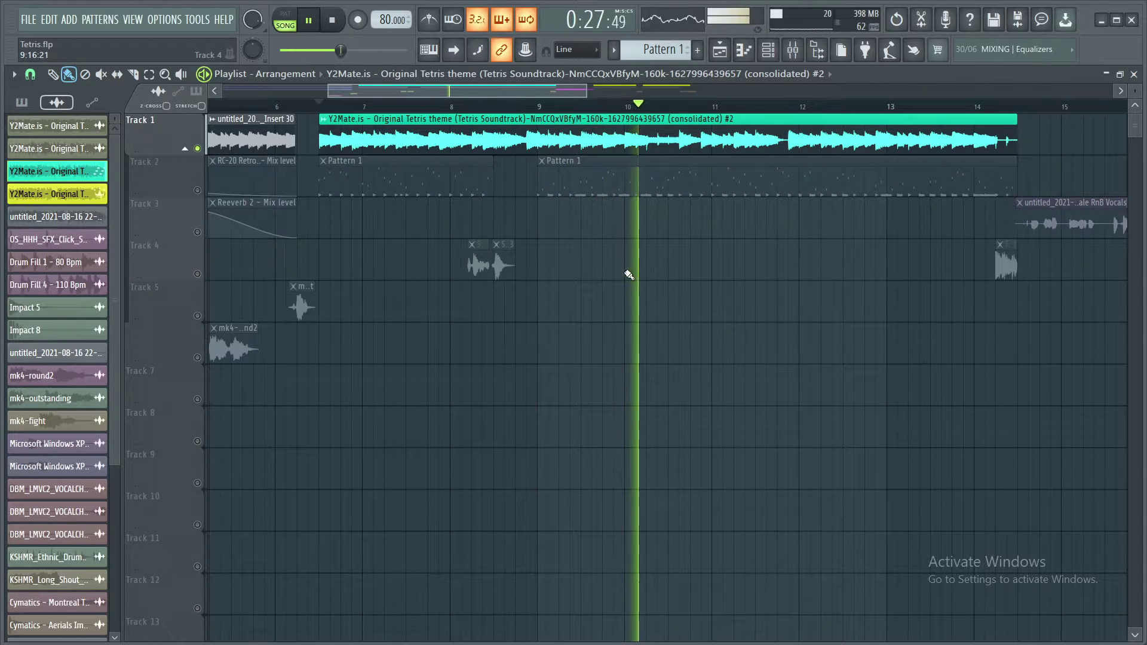
pyautogui.press('space')
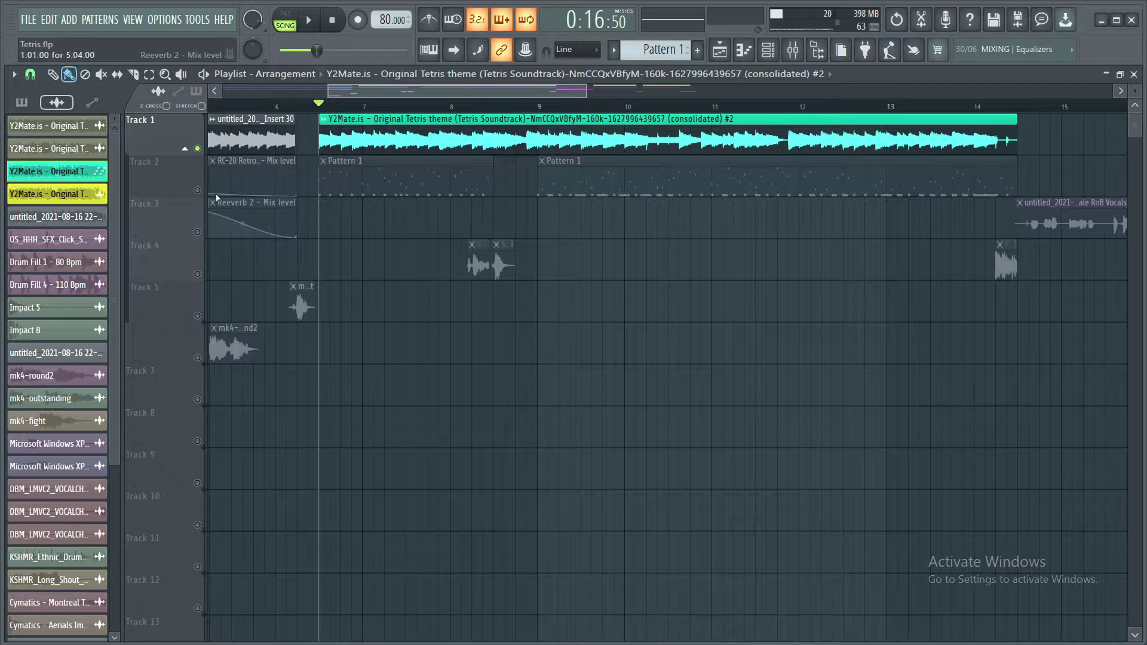
pyautogui.click(197, 190)
# Show the sample browser and collapse its Origin and Beats folders.
pyautogui.hscroll(8, 473, 397)
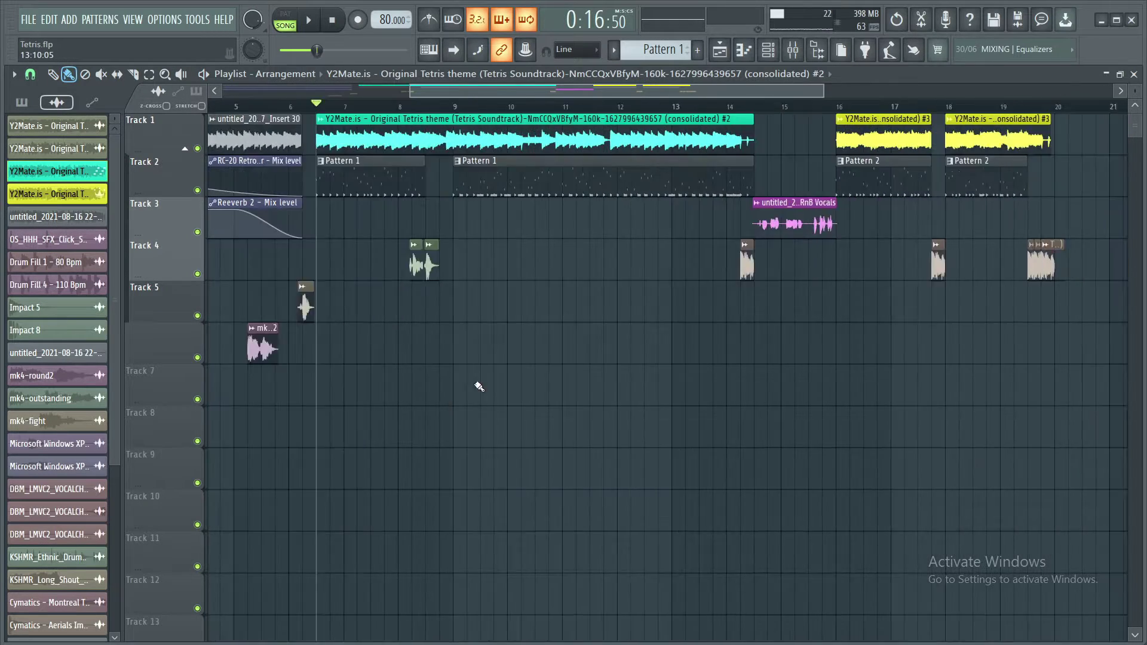
pyautogui.scroll(-6, 512, 252)
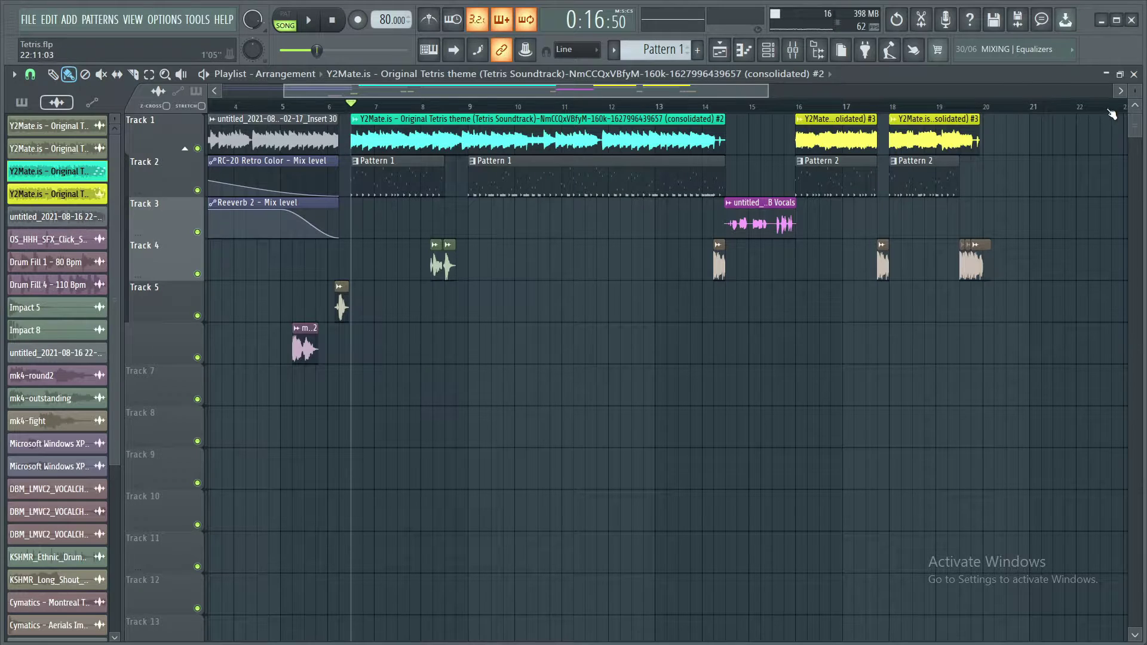
pyautogui.click(818, 49)
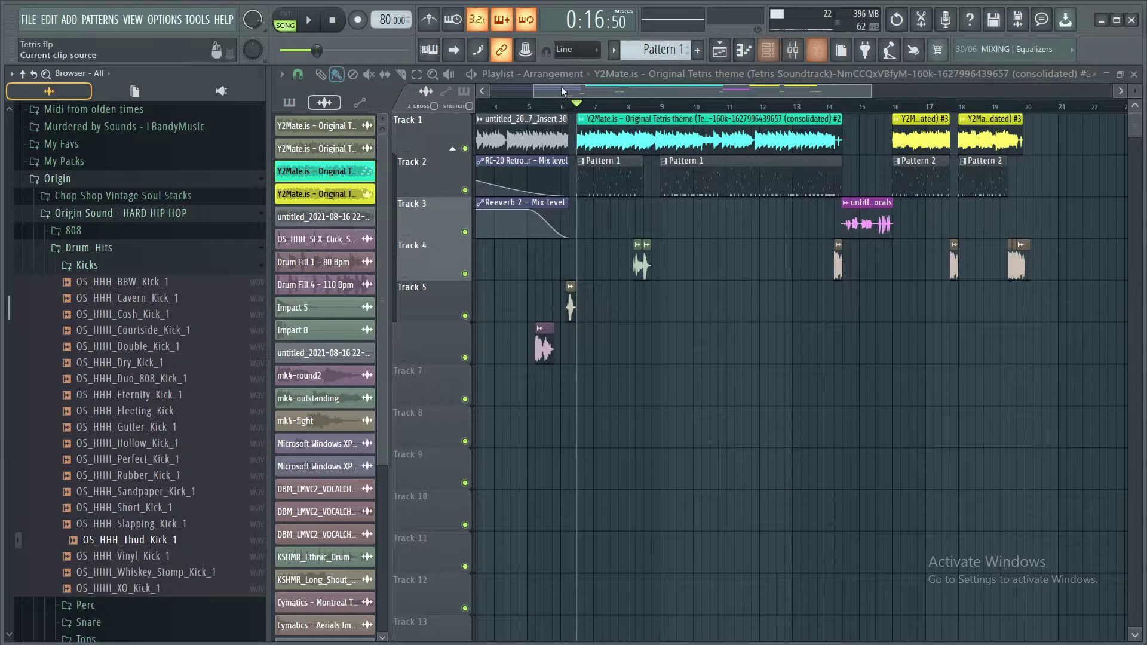
pyautogui.click(92, 182)
pyautogui.scroll(5, 120, 289)
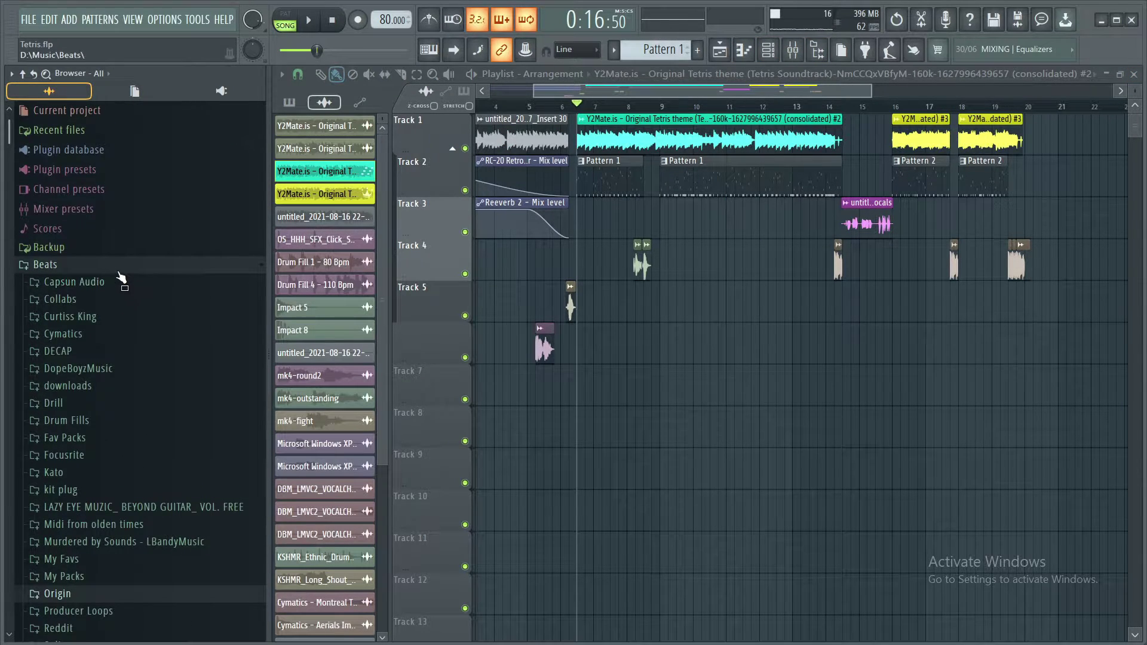
# Switch the playlist's clip picker to patterns, select Pattern 1, and hide the browser.
pyautogui.click(302, 103)
pyautogui.click(300, 126)
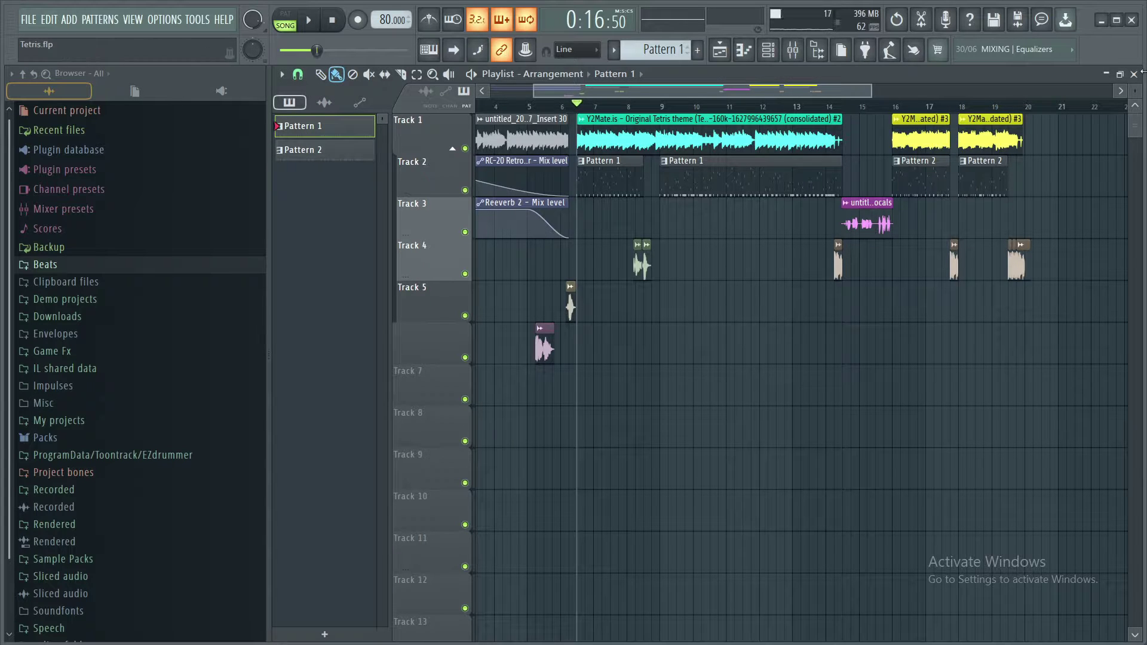
pyautogui.click(1120, 74)
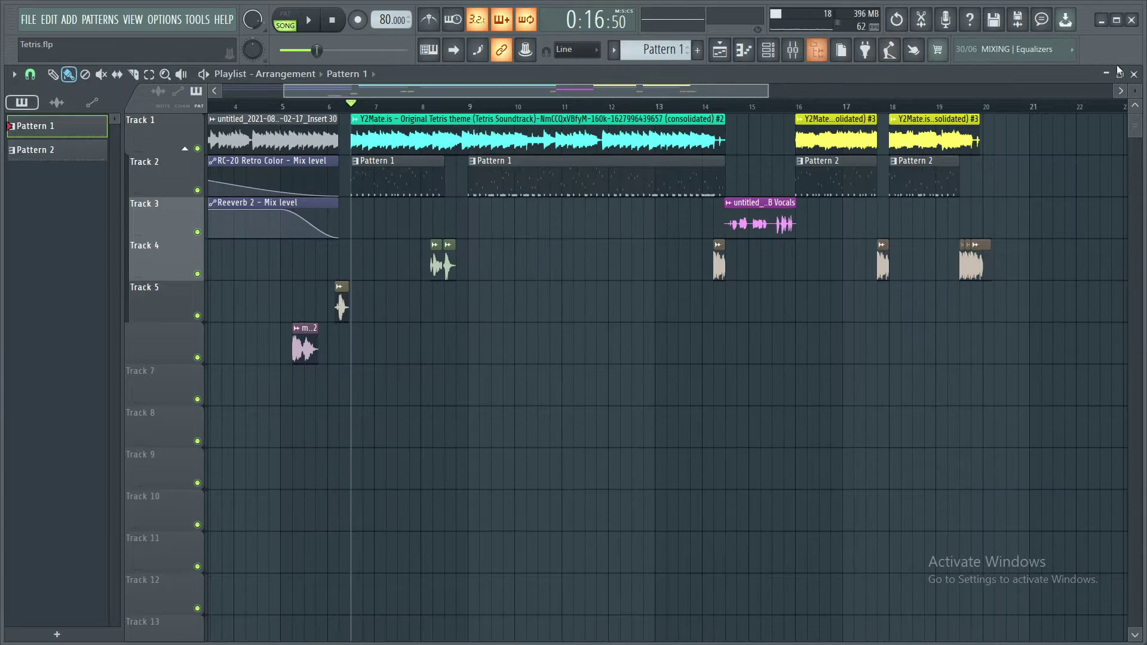
pyautogui.click(1121, 74)
# Open Pattern 1's channel rack, widen it to show the whole step grid, and filter it to the Unsorted channels.
pyautogui.click(361, 114)
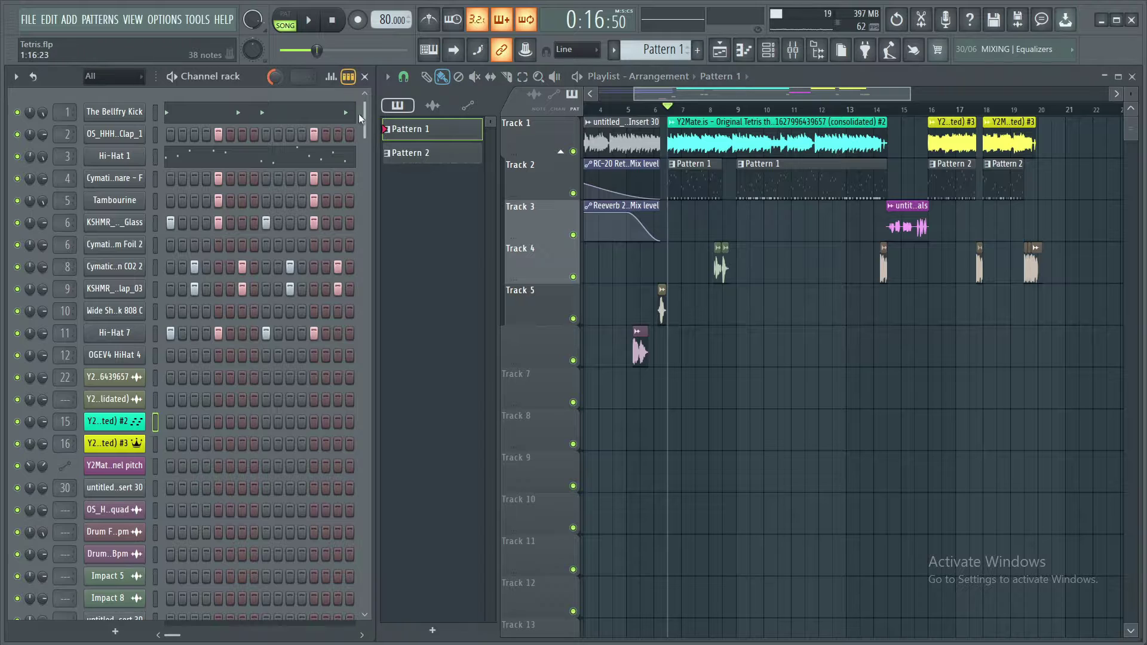
pyautogui.moveTo(373, 107); pyautogui.dragTo(1142, 185)
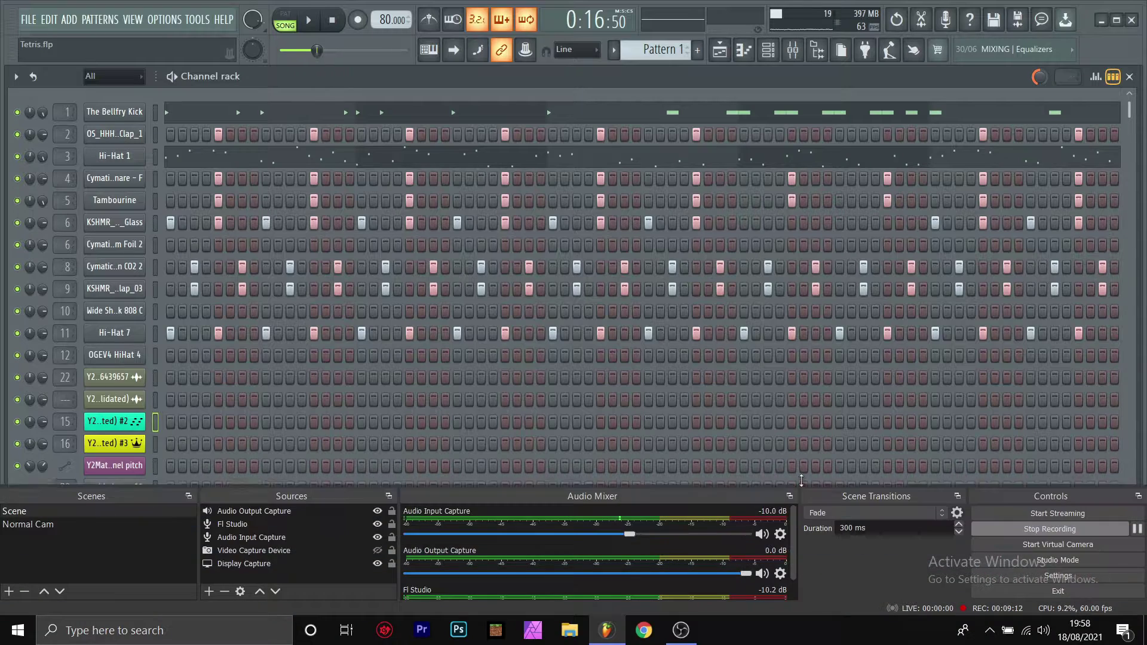
pyautogui.click(115, 89)
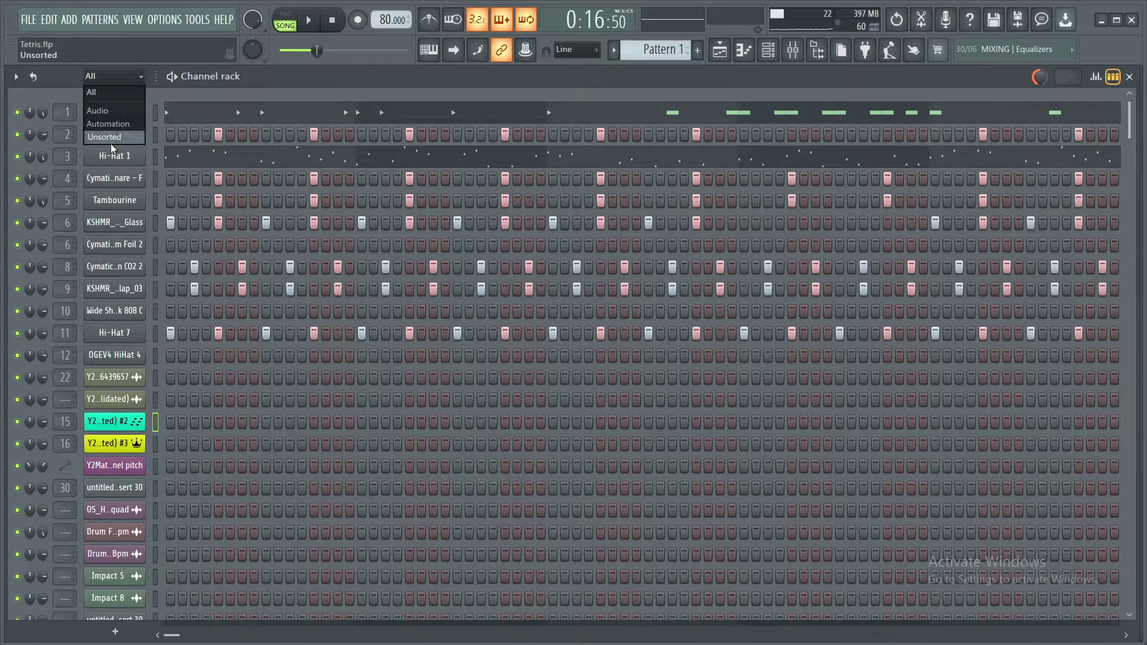
pyautogui.click(110, 141)
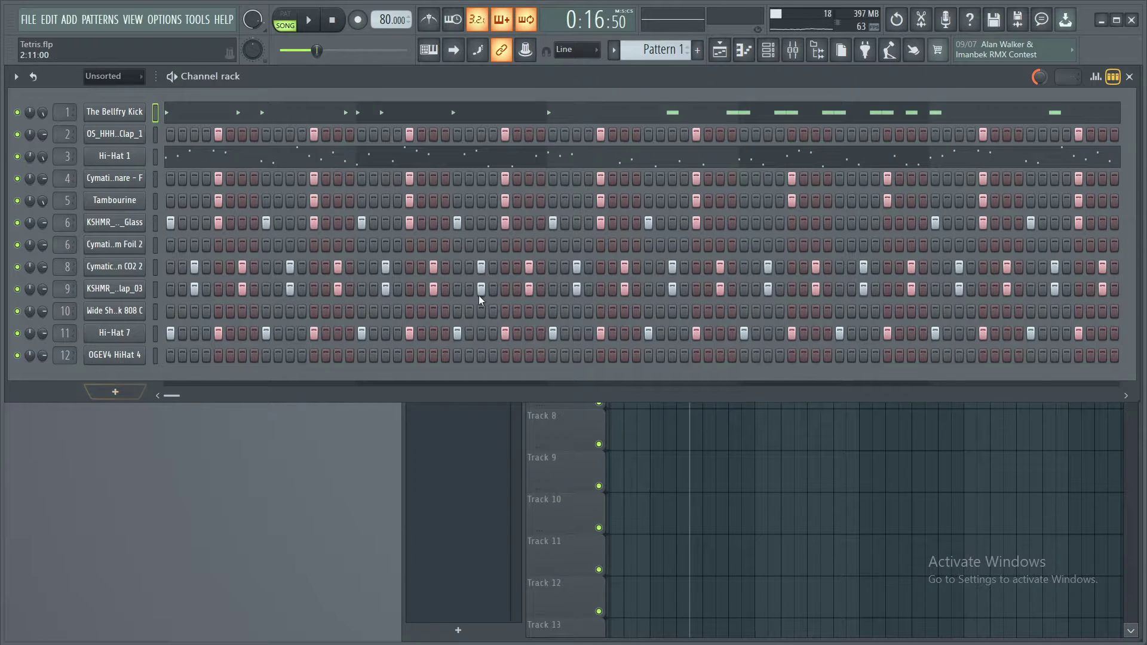
# Examine the complete channel list under the All filter, including the audio clips and automation, and return to the Unsorted filter.
pyautogui.click(114, 76)
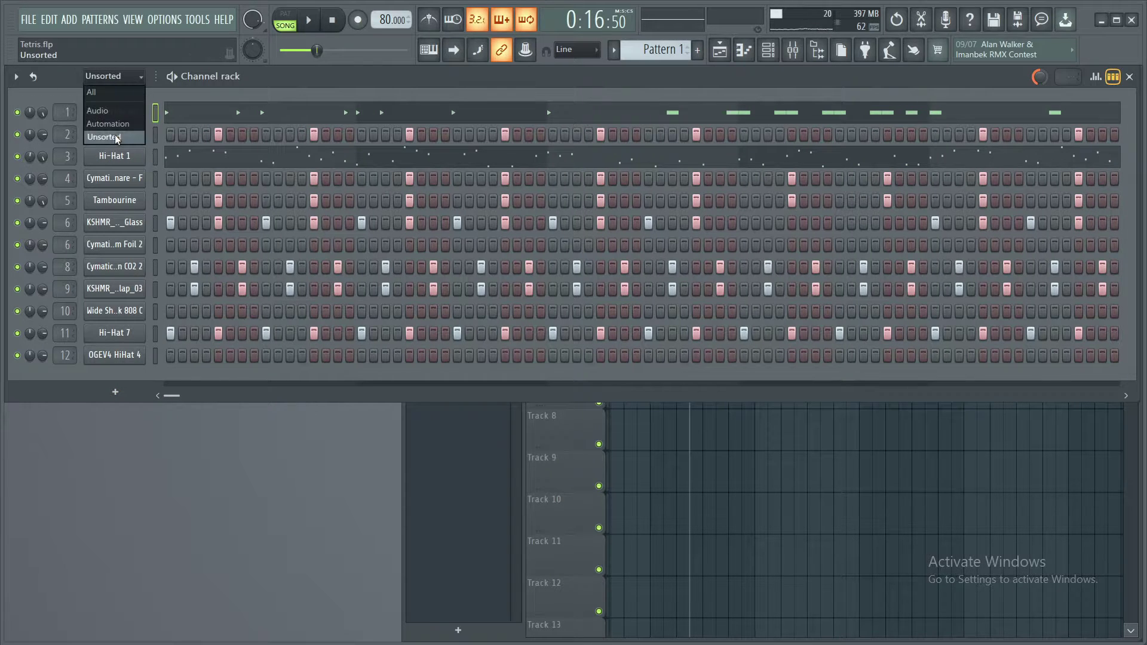
pyautogui.click(119, 93)
pyautogui.scroll(-3, 148, 377)
pyautogui.scroll(-4, 147, 377)
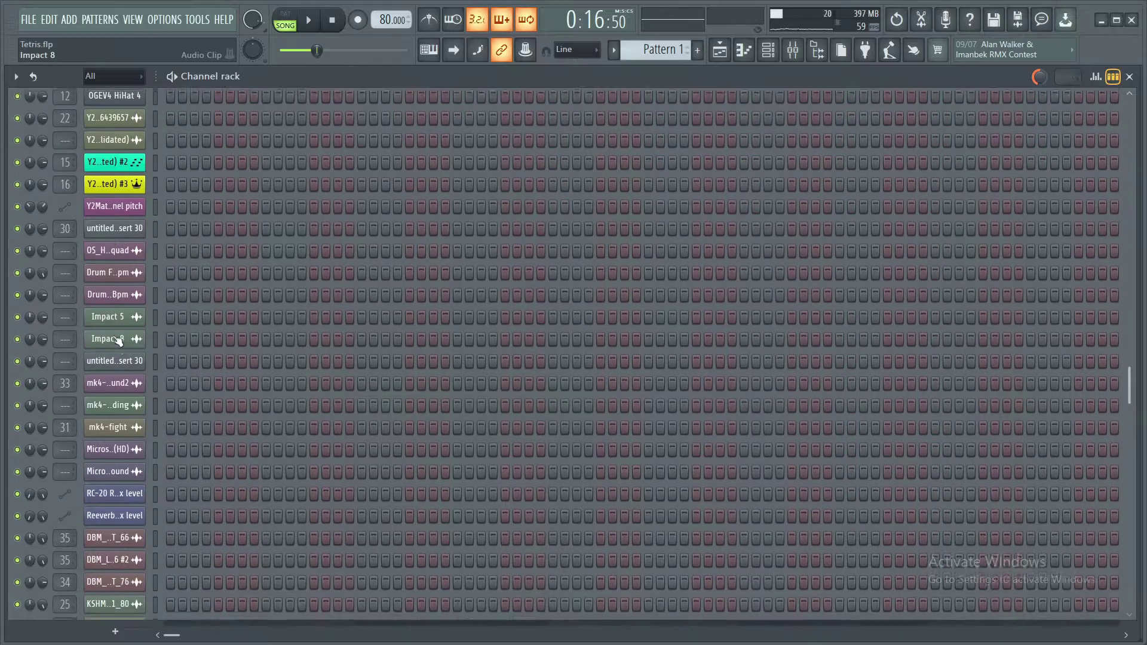
pyautogui.scroll(-6, 123, 320)
pyautogui.scroll(6, 115, 297)
pyautogui.scroll(-5, 113, 302)
pyautogui.scroll(-1, 114, 314)
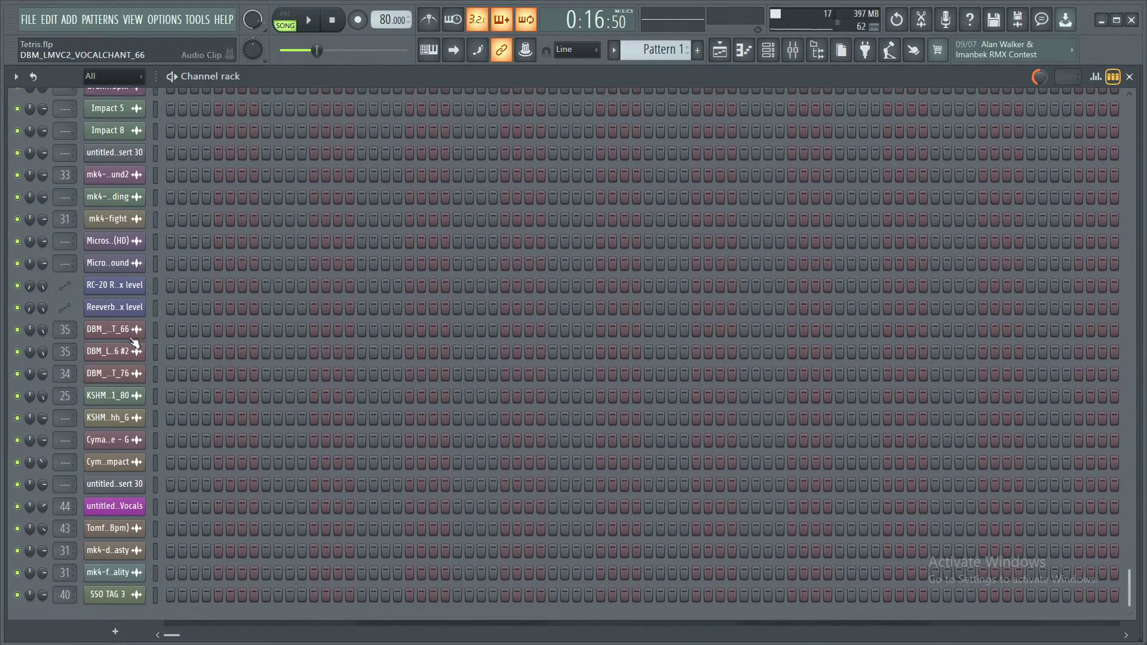
pyautogui.scroll(15, 127, 323)
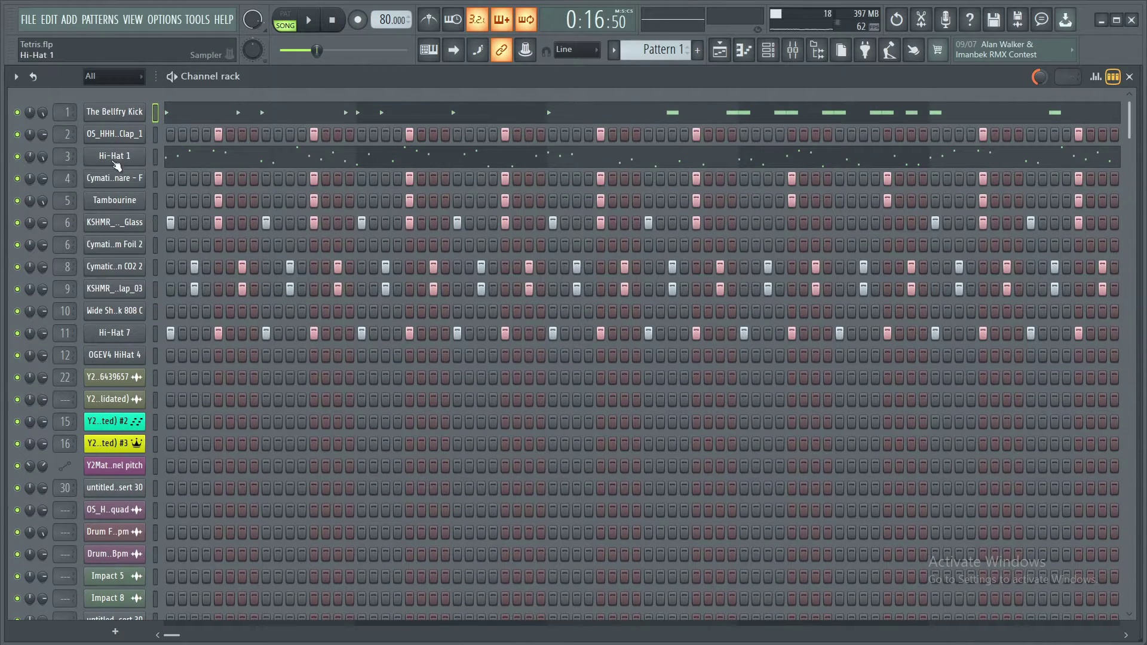
pyautogui.click(110, 135)
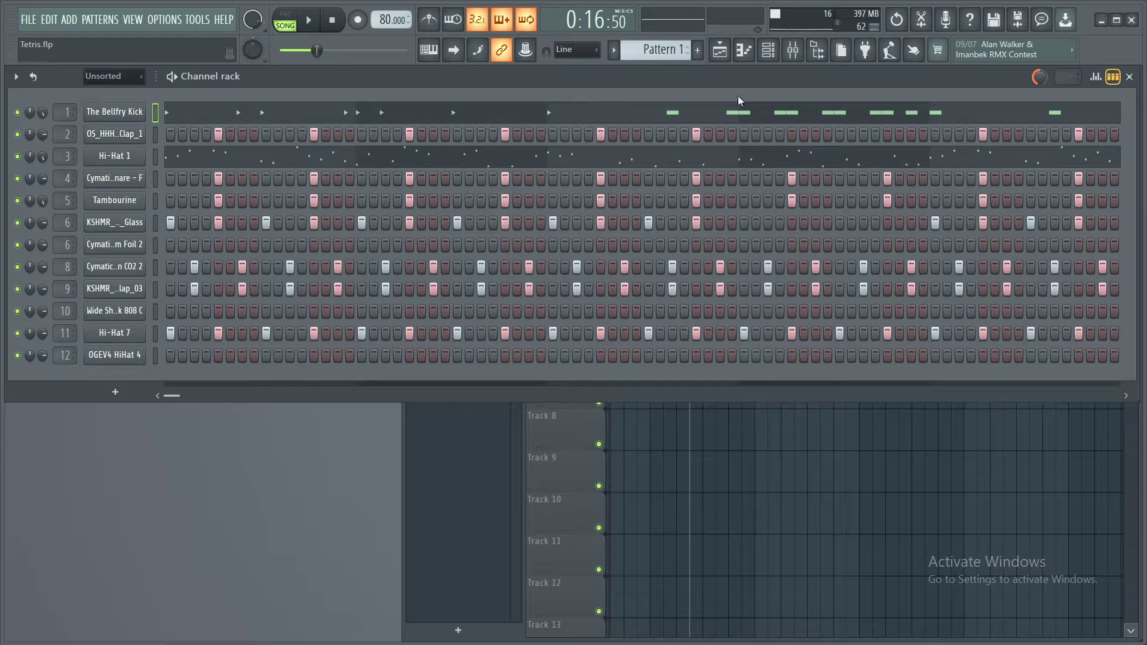
# Compare the beat's playback with the main swing at 0% and at 51%, restoring the original swing.
pyautogui.press('space')
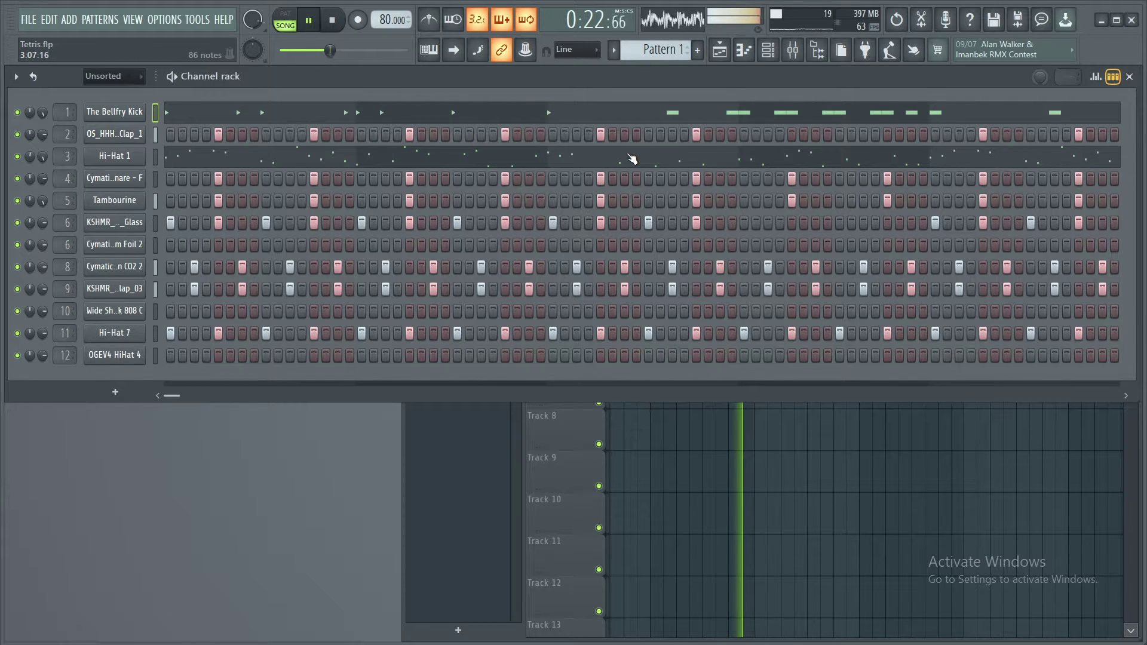
pyautogui.press('space')
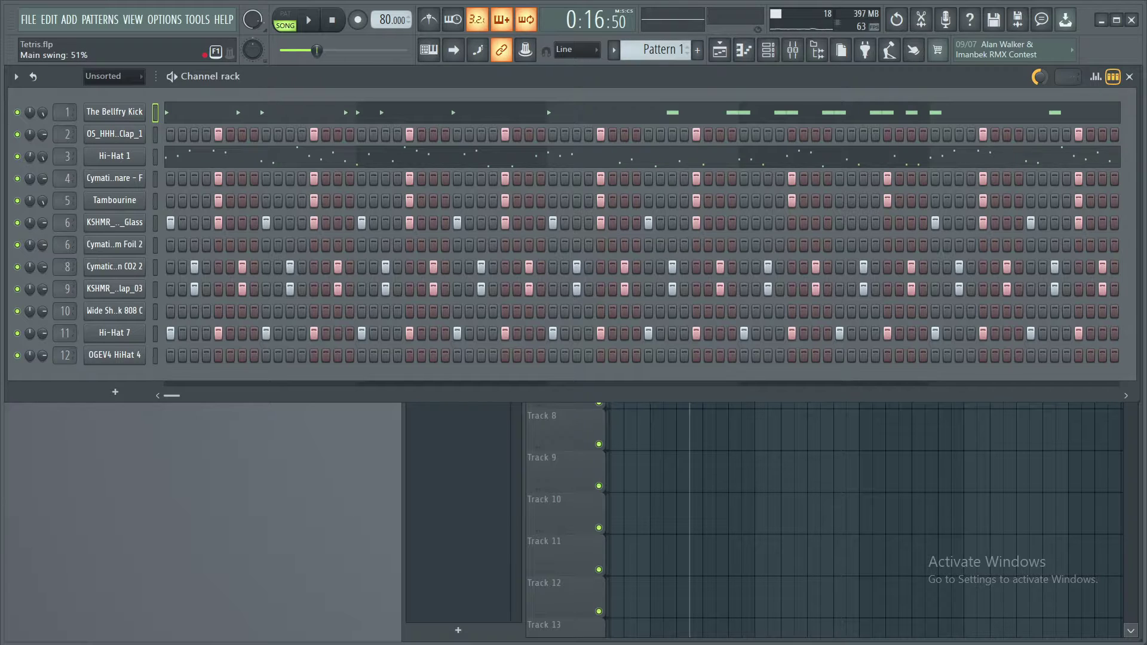
pyautogui.press('space')
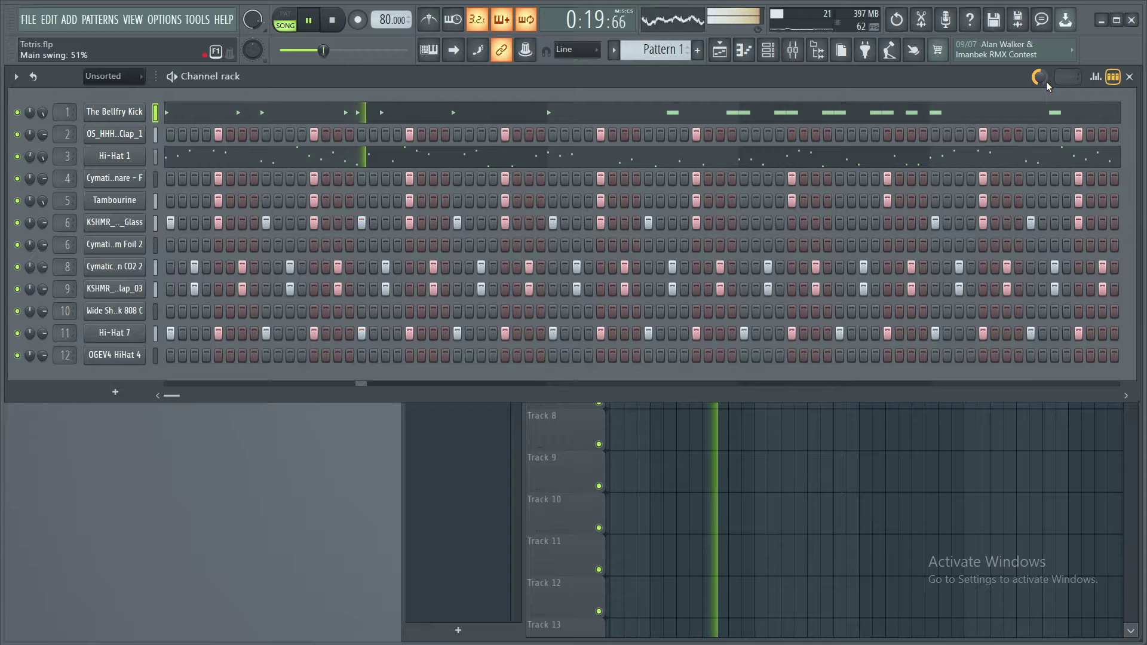
pyautogui.press('space')
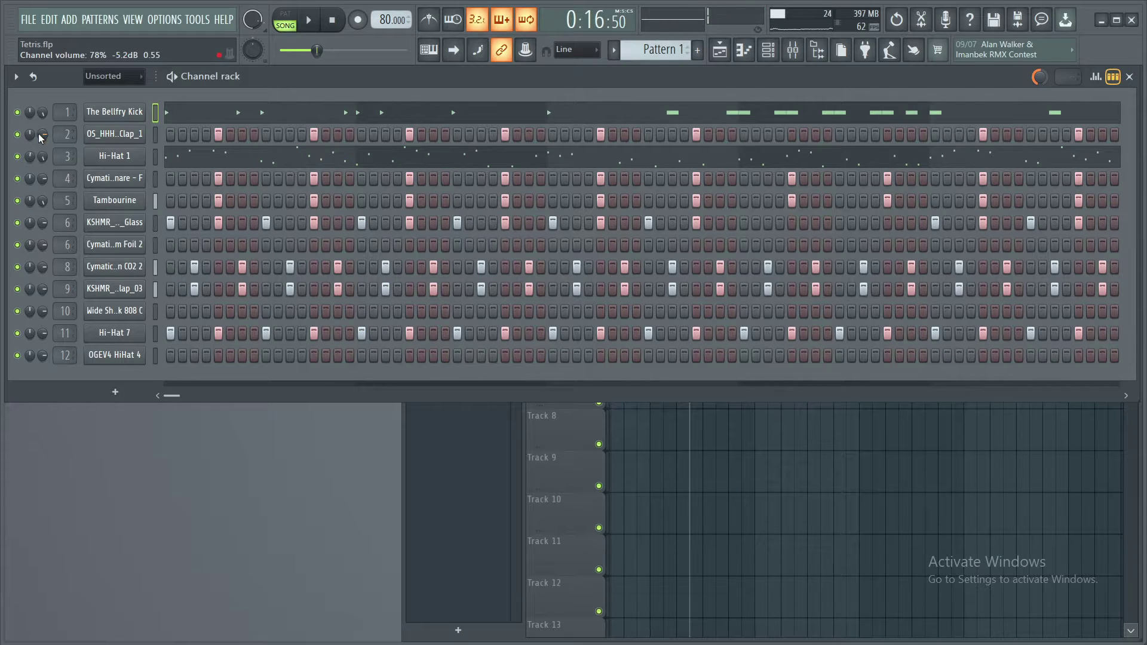
# Solo Hi-Hat 1 and compare its playback with the main swing at 0% and at 50%, restoring the original swing.
pyautogui.rightClick(20, 159)
pyautogui.click(53, 363)
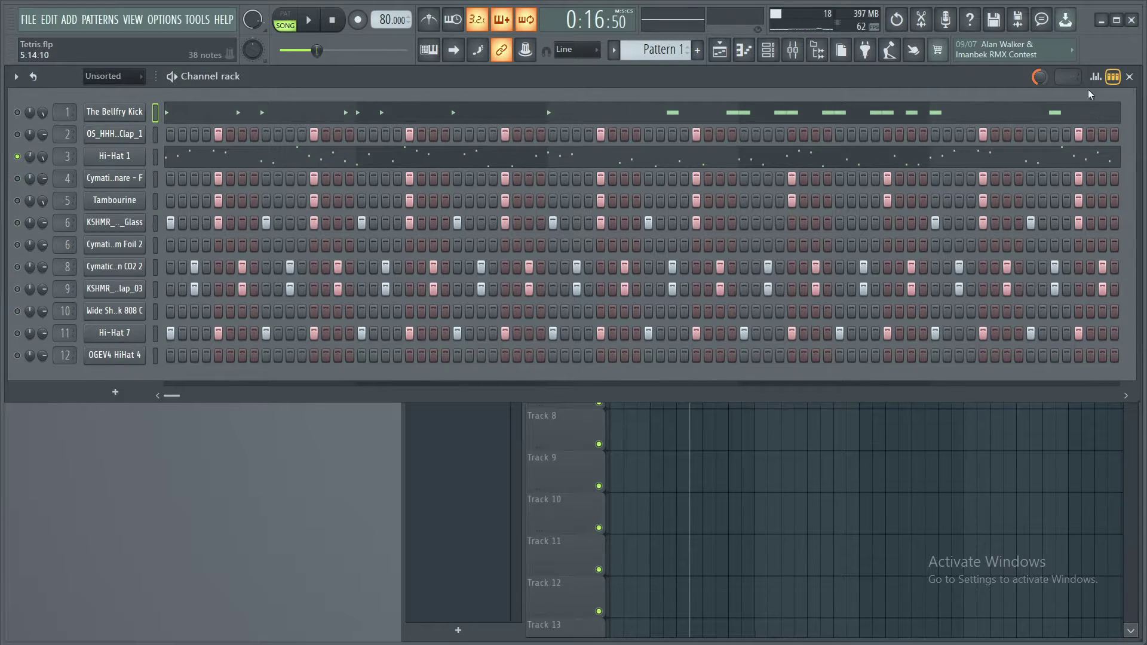
pyautogui.press('space')
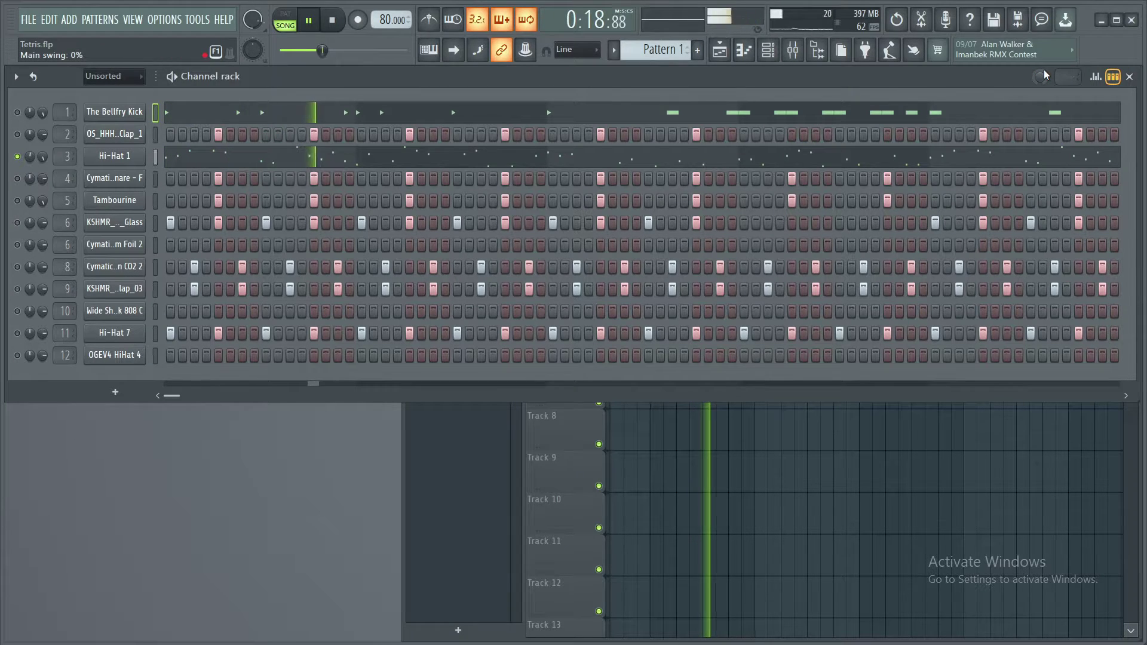
pyautogui.press('space')
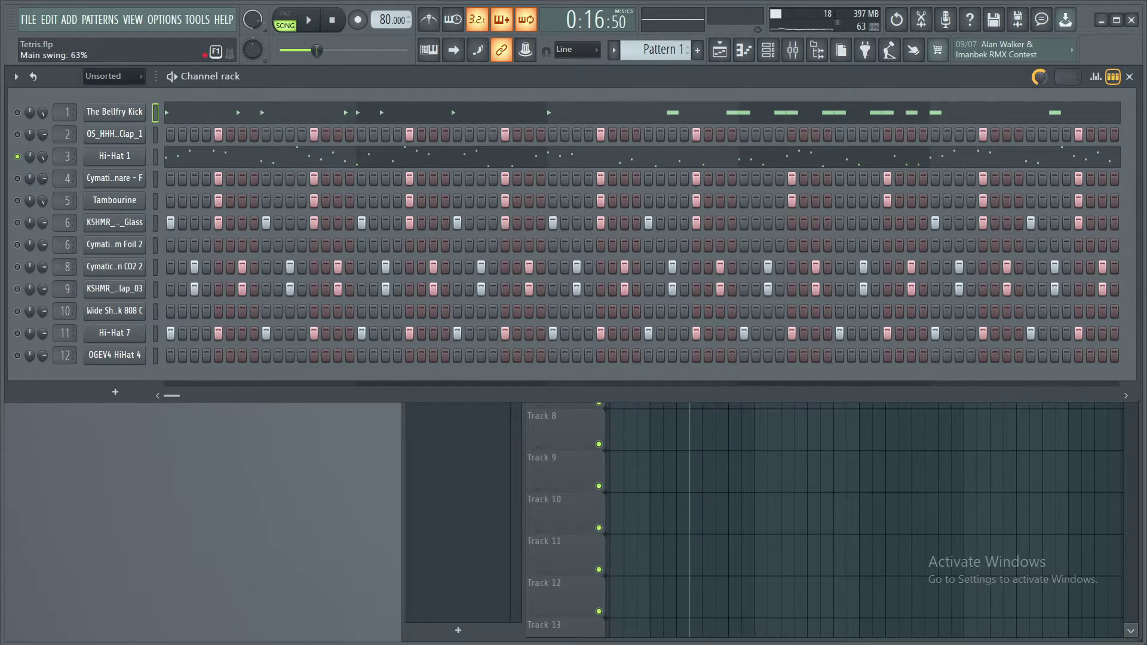
pyautogui.press('space')
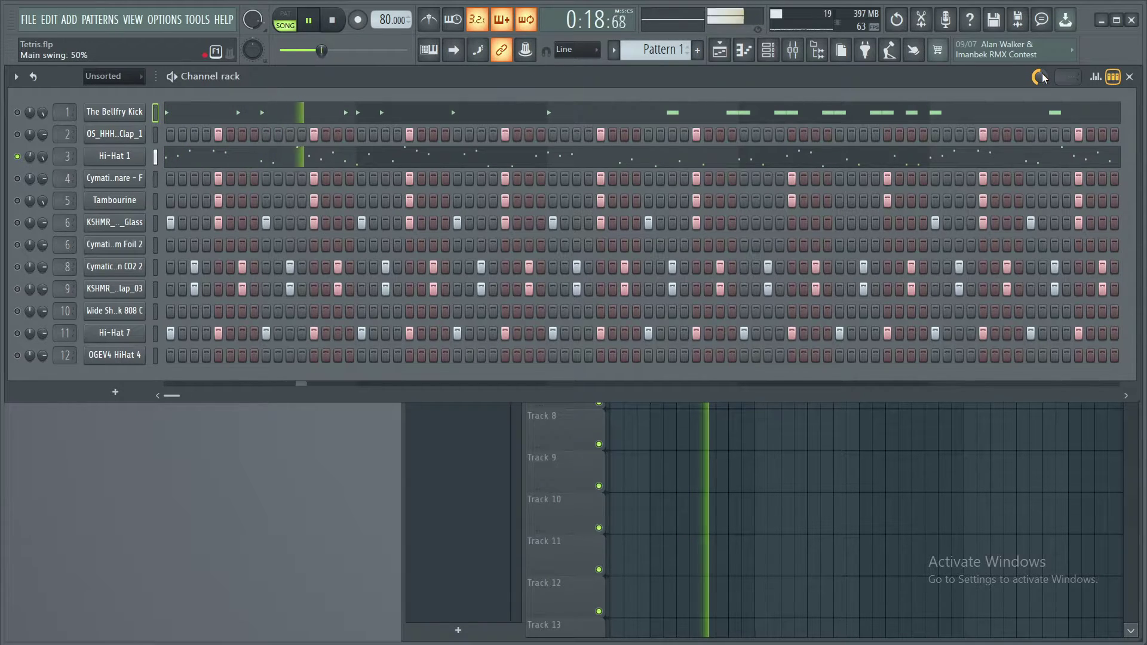
pyautogui.press('space')
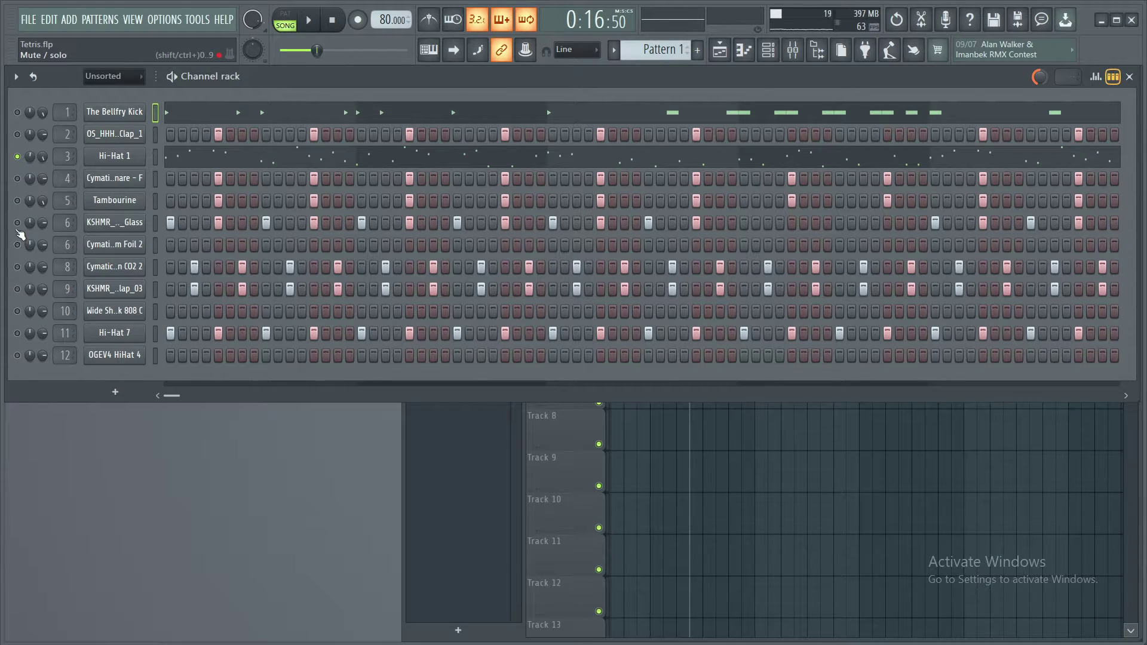
# Solo the OS_HHH clap channel and audition its pattern.
pyautogui.rightClick(18, 178)
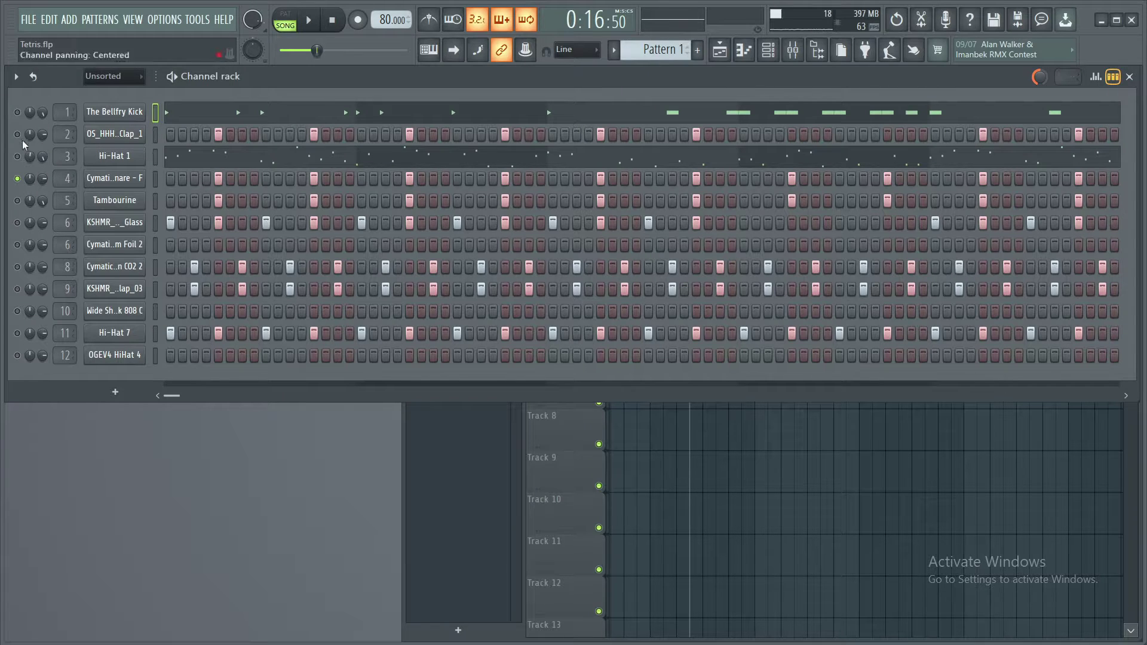
pyautogui.click(18, 179)
pyautogui.press('space')
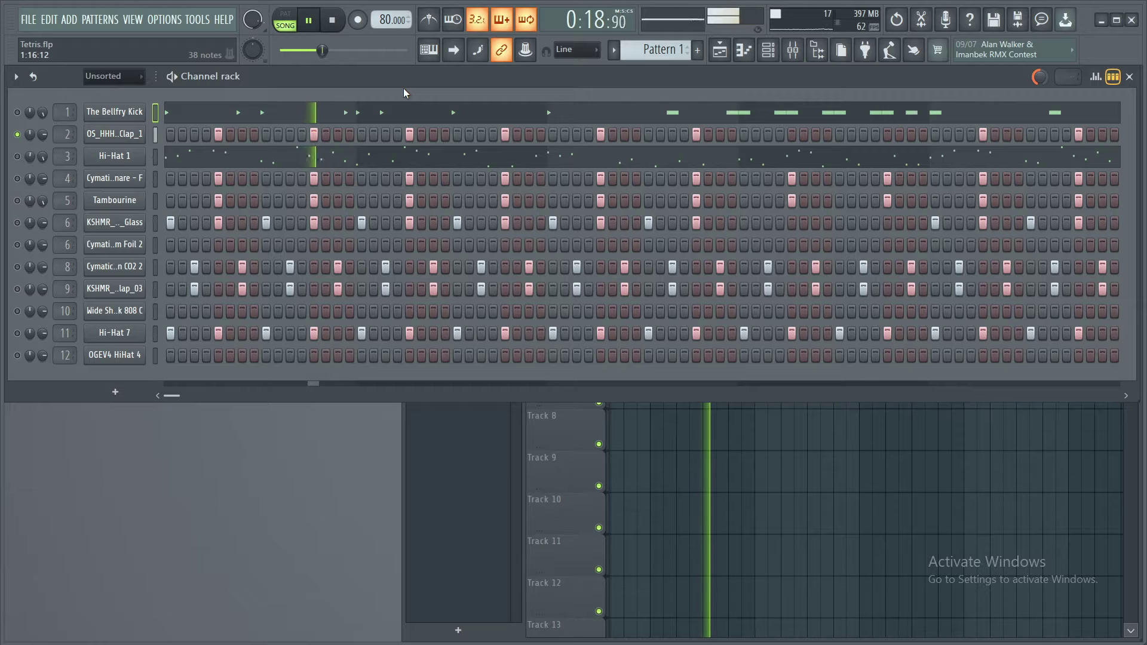
pyautogui.press('space')
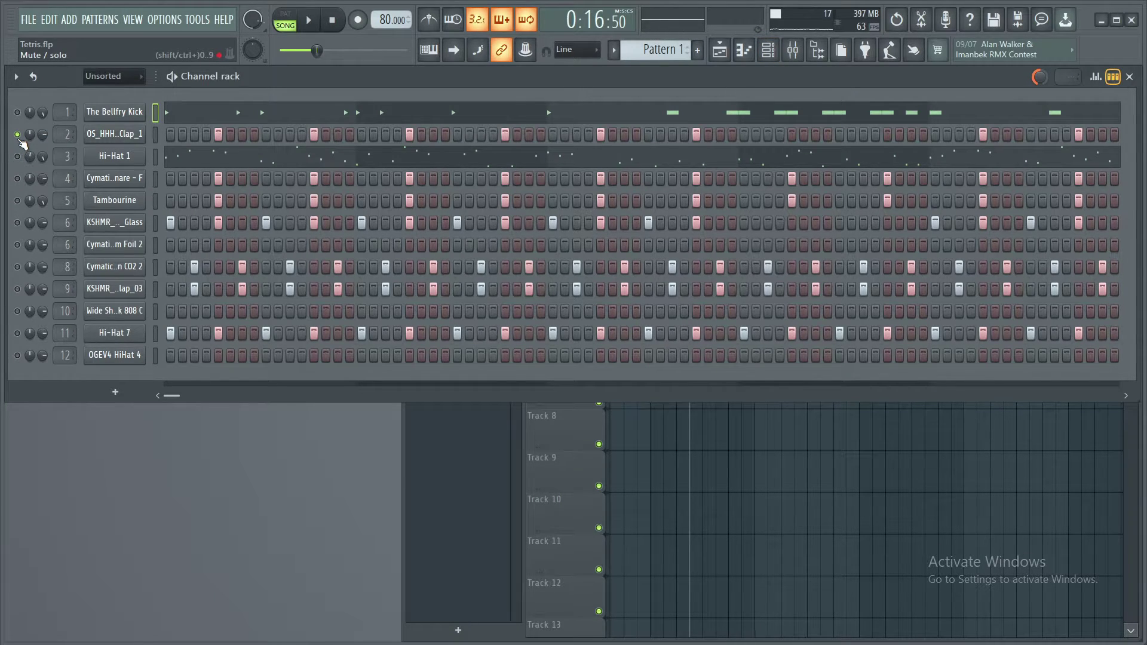
# Audition the Cymatics snare channel and the Tambourine channel one after the other in solo.
pyautogui.click(16, 178)
pyautogui.press('space')
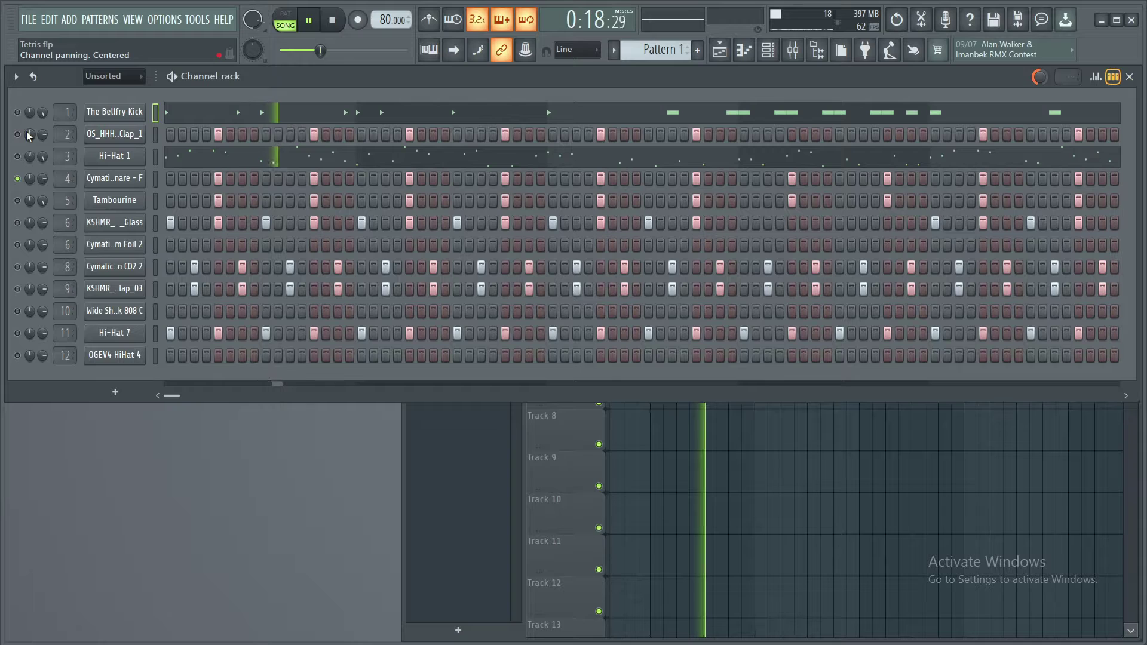
pyautogui.press('space')
pyautogui.press('space')
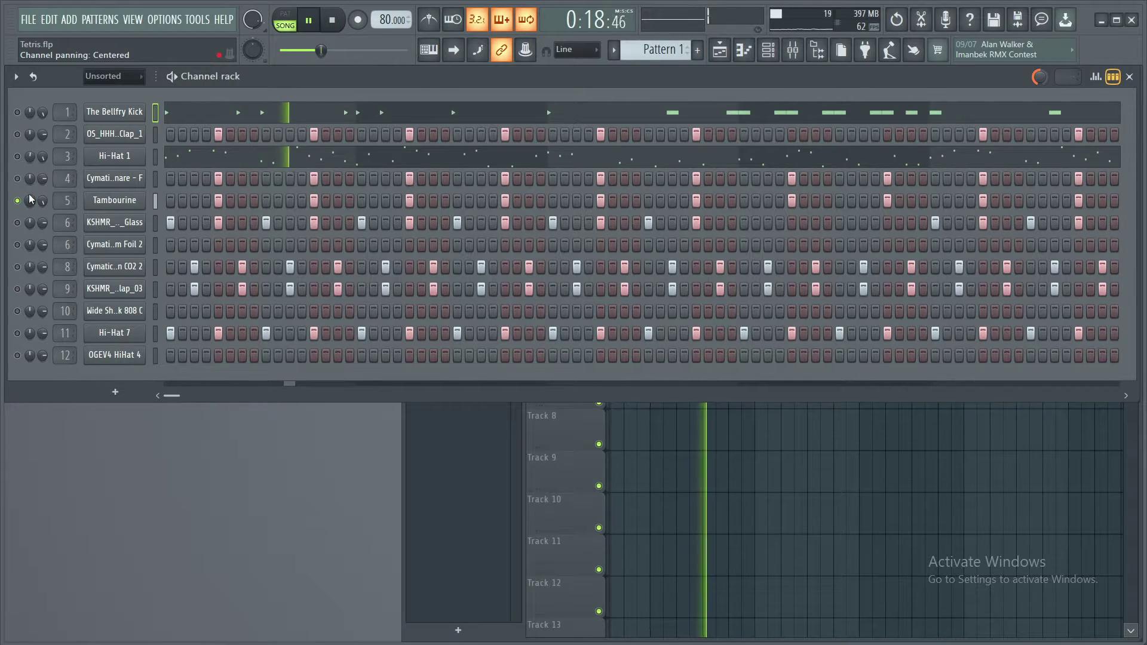
pyautogui.press('space')
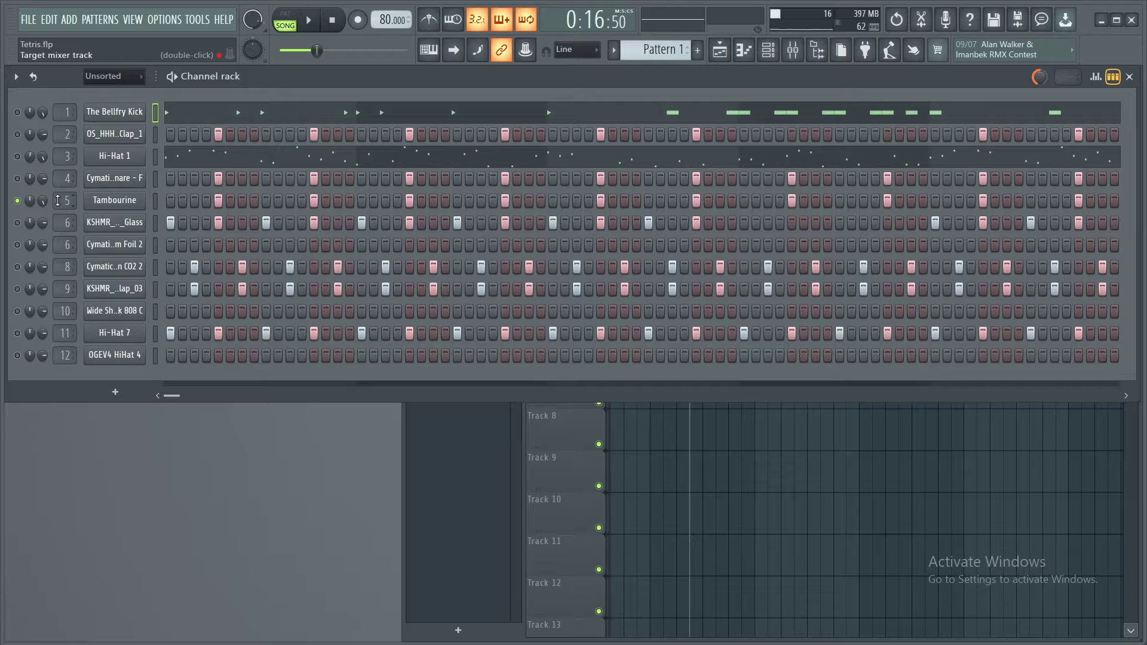
# Audition the KSHMR Glass channel and the Hi-Hat 7 channel one after the other in solo.
pyautogui.click(114, 222)
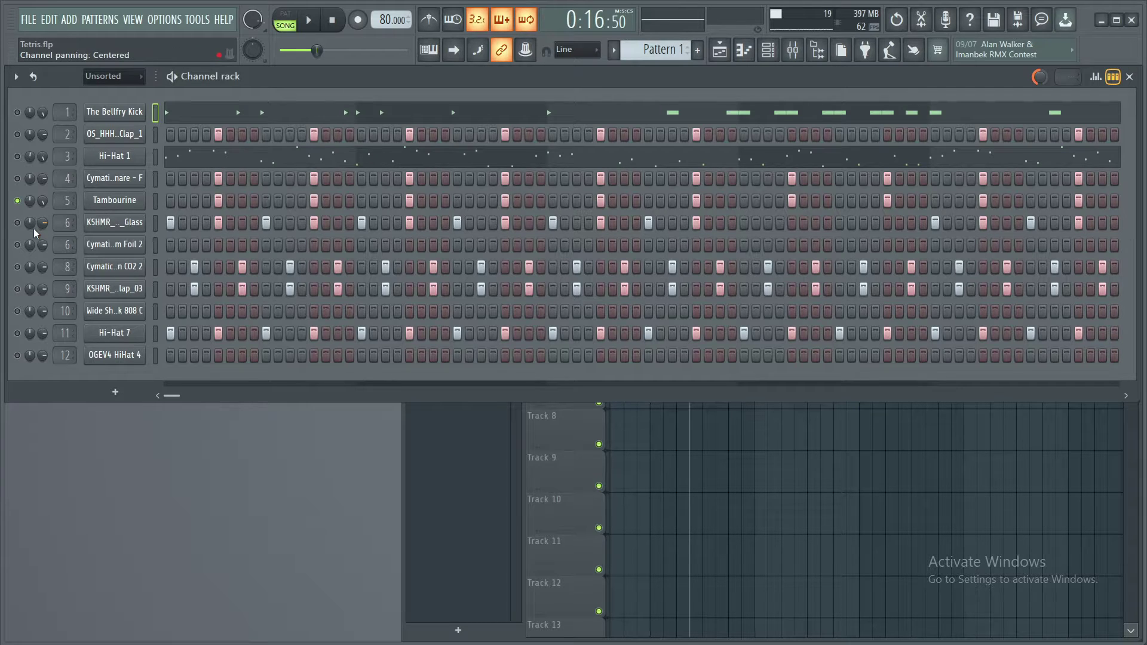
pyautogui.press('space')
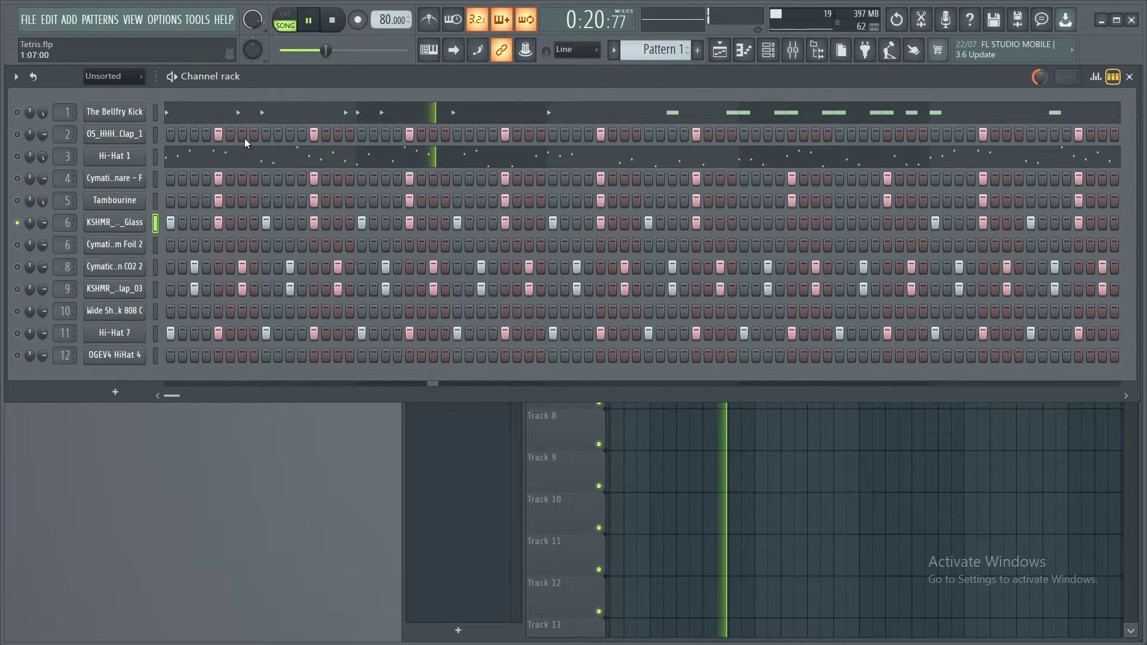
pyautogui.press('space')
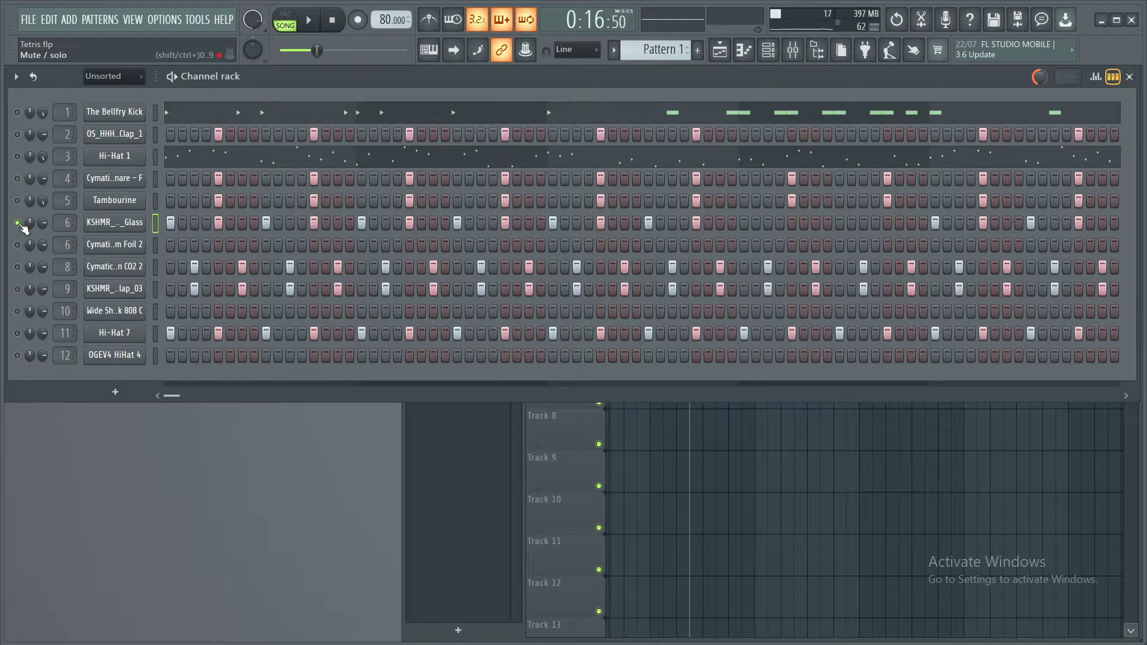
pyautogui.press('space')
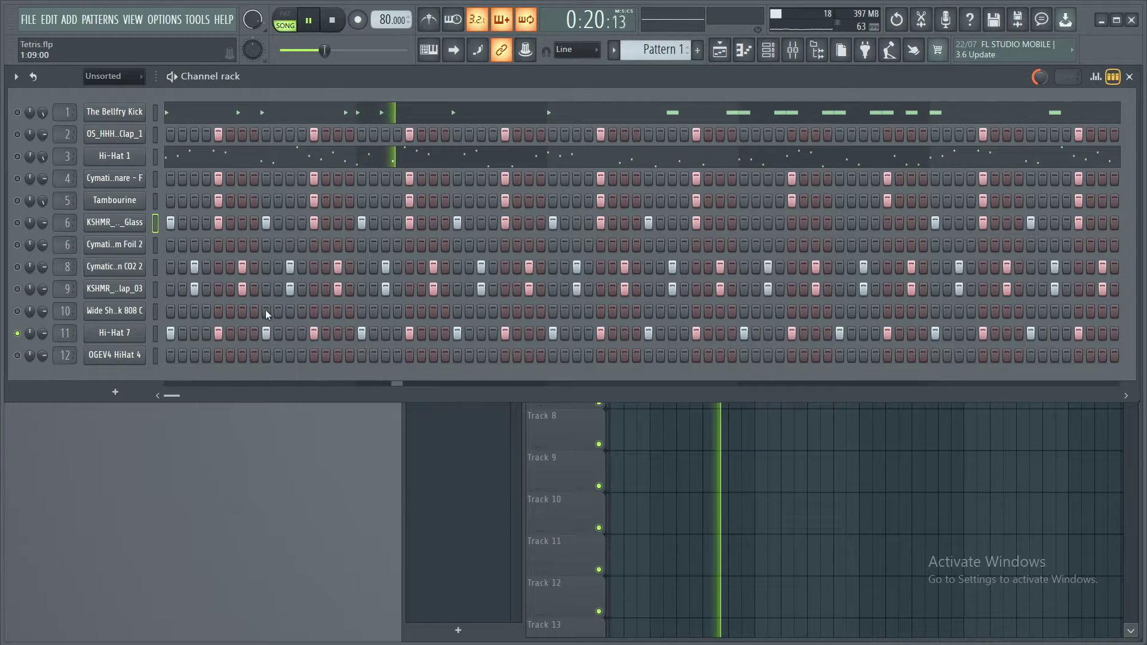
pyautogui.press('space')
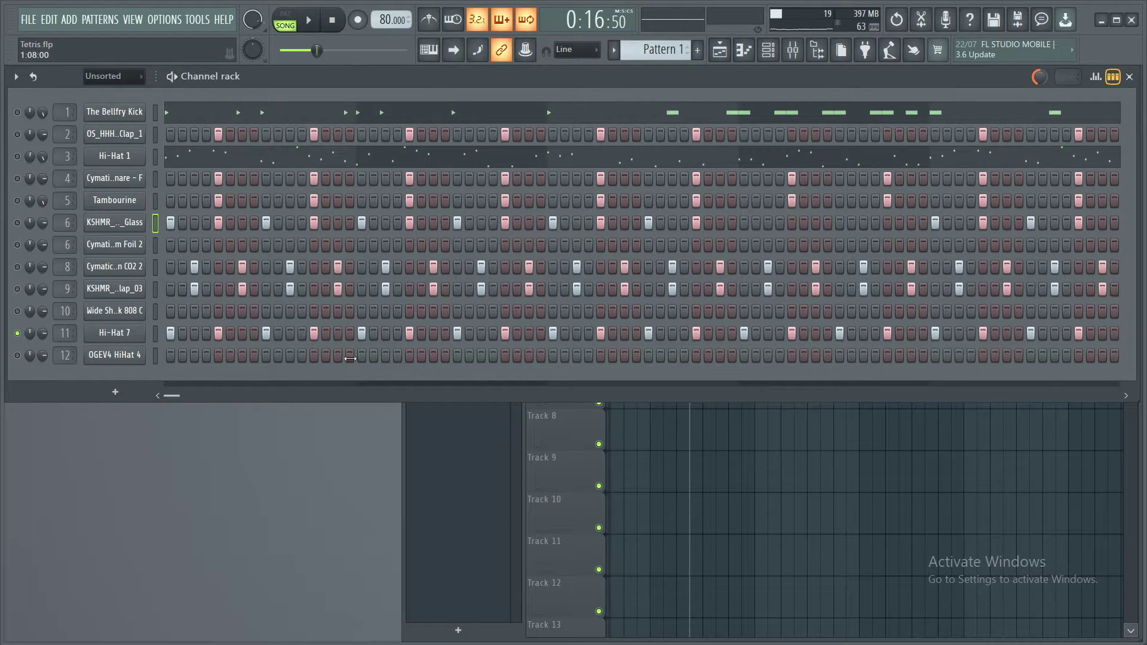
# Unmute the Cymatics snare, Tambourine and KSHMR Glass channels alongside Hi-Hat 7 and audition the four together.
pyautogui.rightClick(17, 333)
pyautogui.rightClick(30, 335)
pyautogui.press('Escape')
pyautogui.click(17, 133)
pyautogui.click(18, 156)
pyautogui.click(18, 290)
pyautogui.press('space')
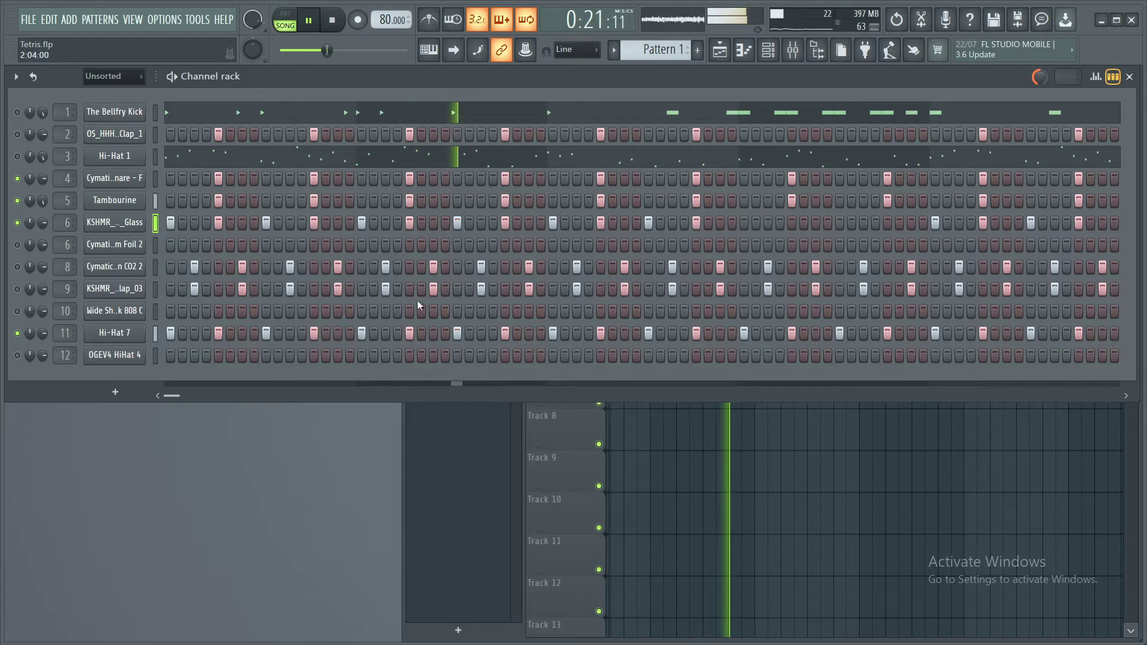
pyautogui.press('space')
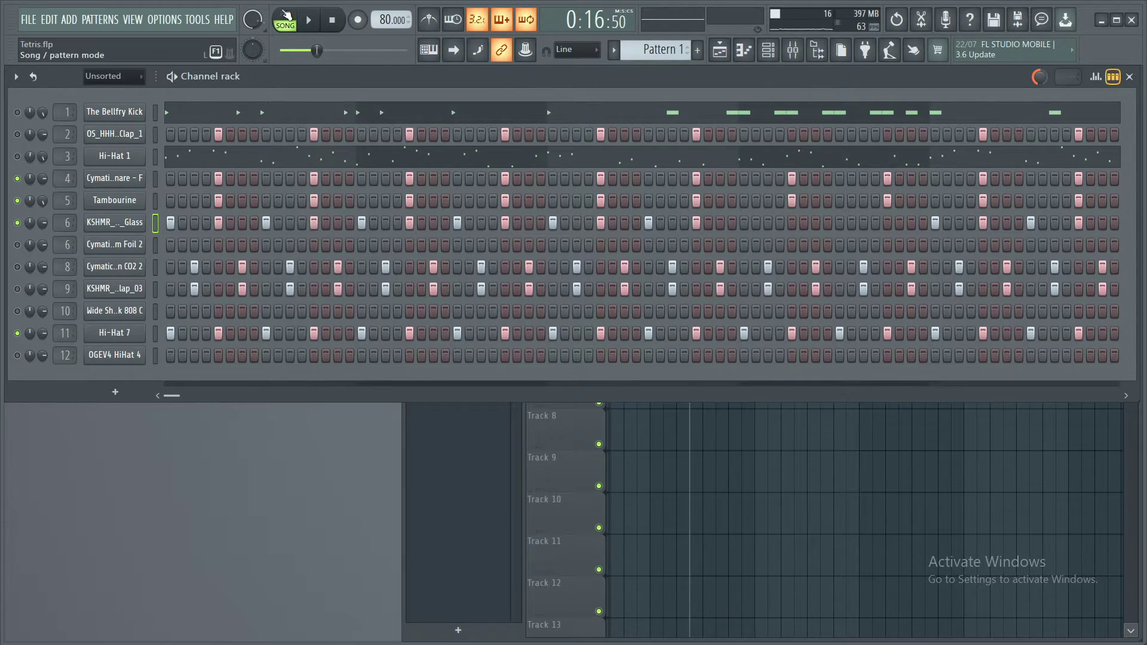
# Switch playback to pattern mode and audition the drum loop with the clap and Hi-Hat 1 channels unmuted.
pyautogui.click(285, 20)
pyautogui.press('space')
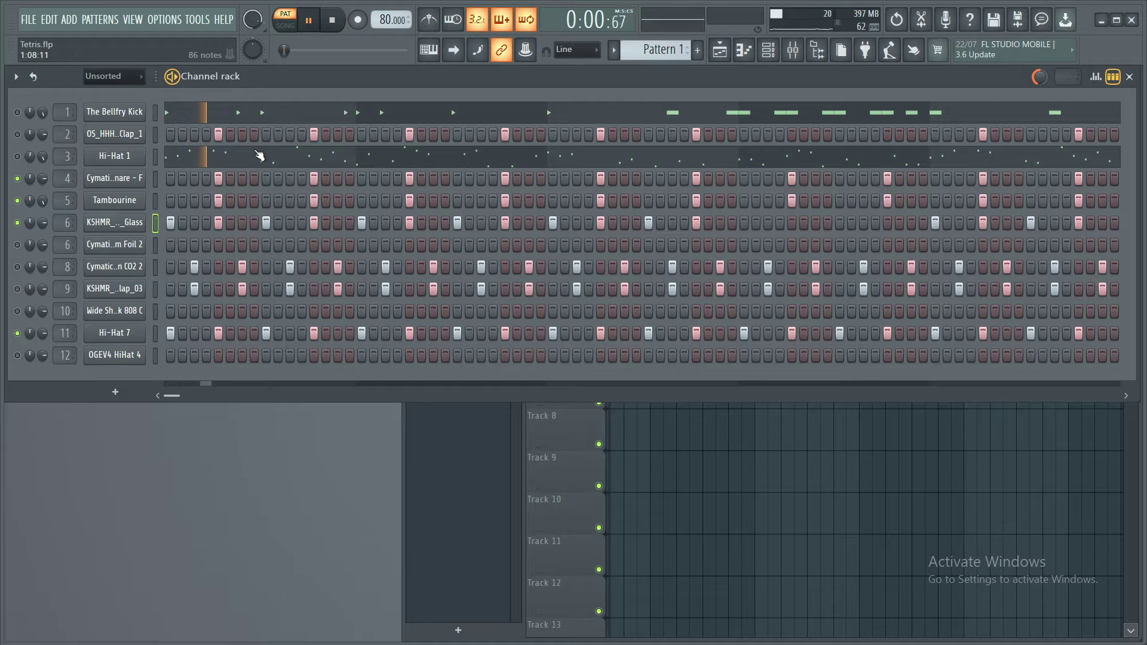
pyautogui.press('space')
pyautogui.click(18, 156)
pyautogui.click(18, 134)
pyautogui.click(18, 156)
pyautogui.press('space')
pyautogui.click(19, 156)
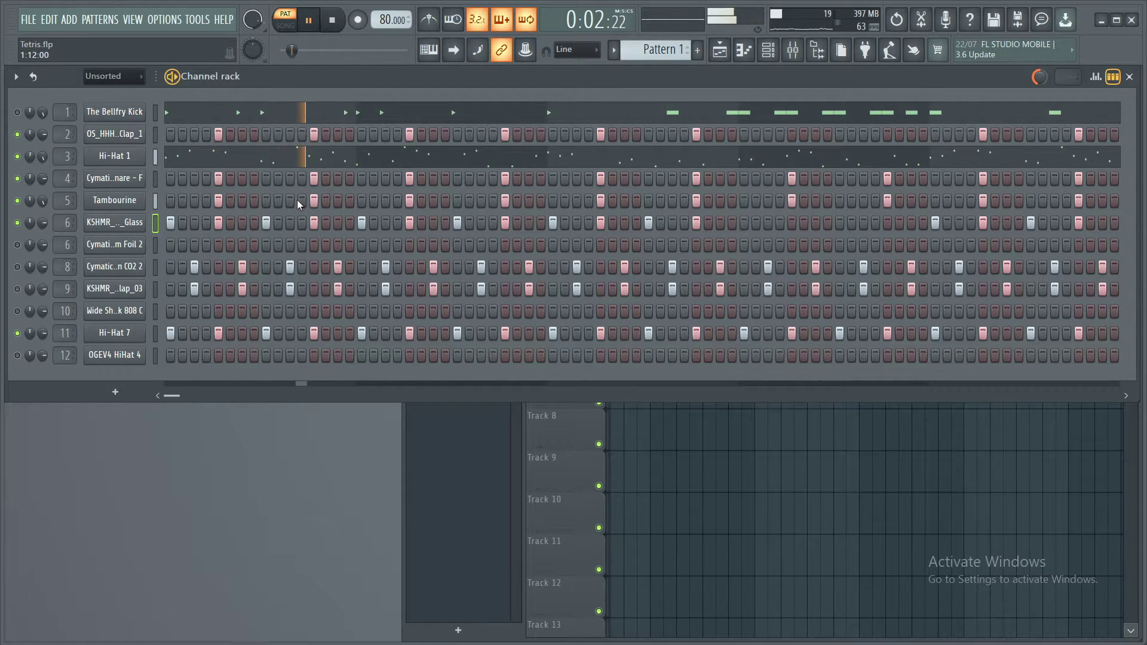
pyautogui.press('space')
# Open the Hi-Hat 1 notes, preview the Randomize tool on them and dismiss it without applying.
pyautogui.click(247, 161)
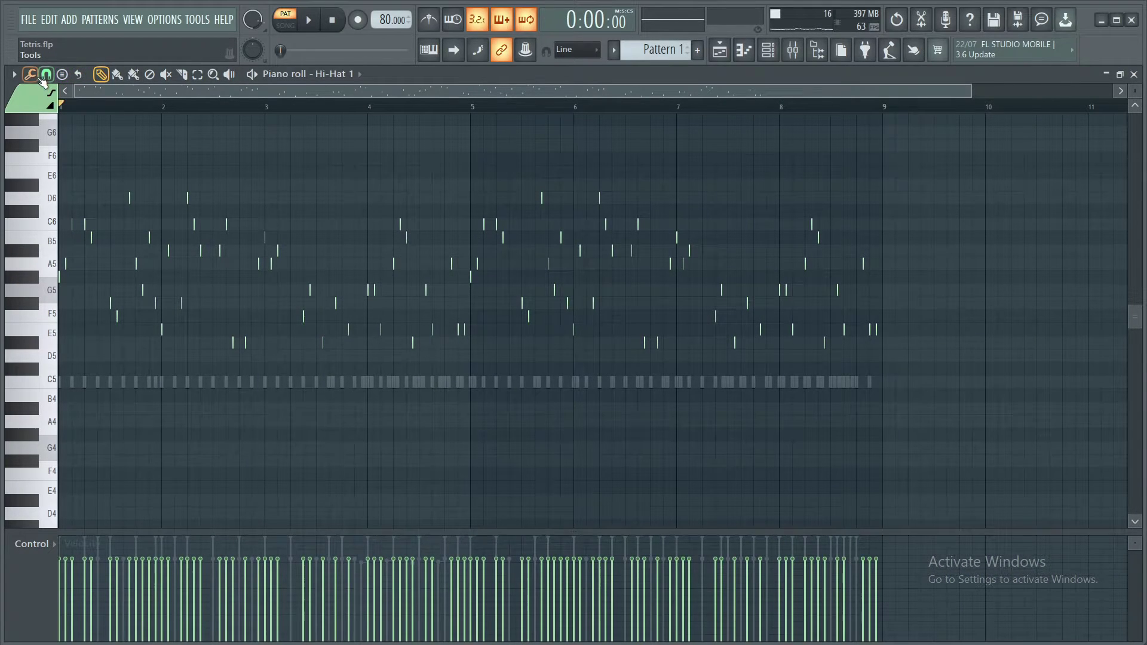
pyautogui.click(31, 75)
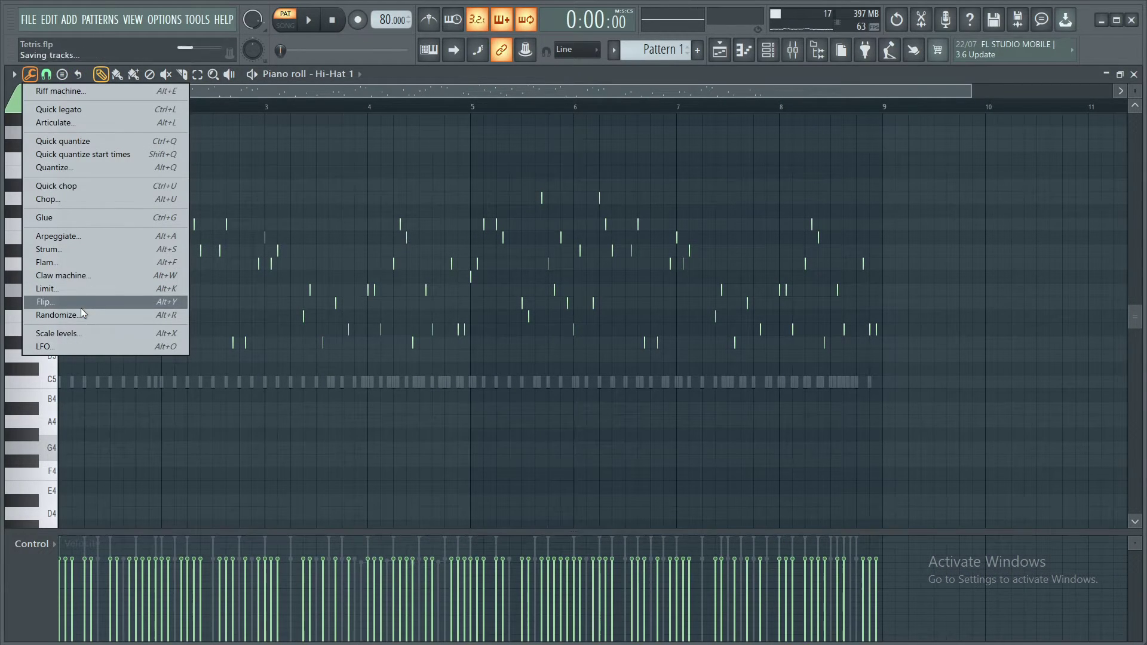
pyautogui.click(109, 316)
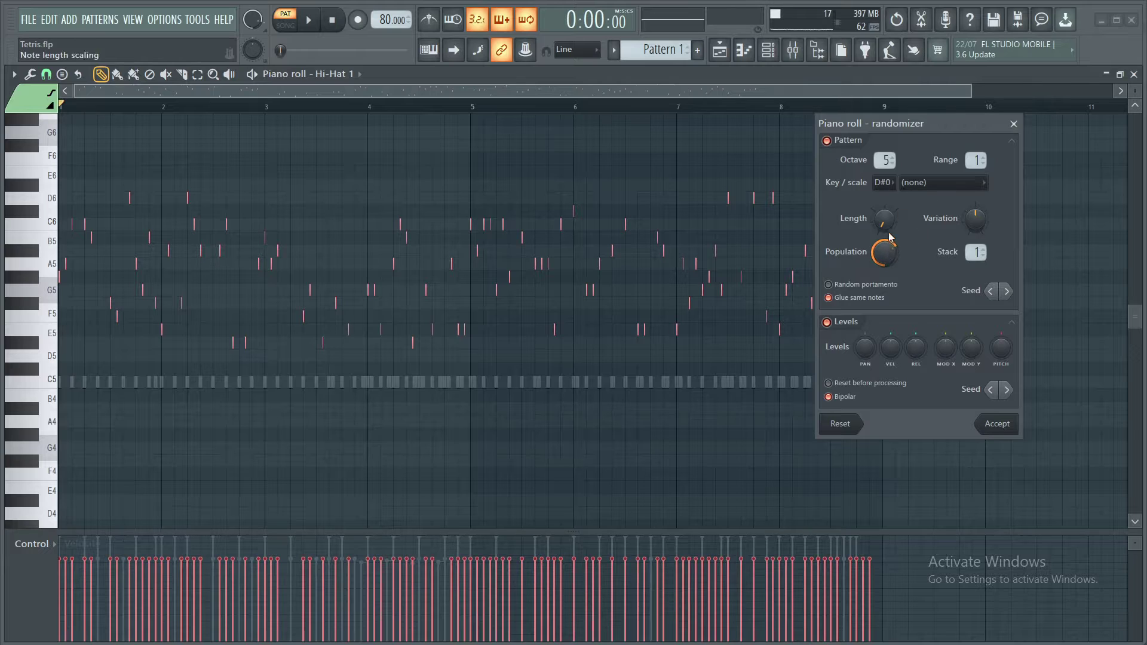
pyautogui.click(1013, 124)
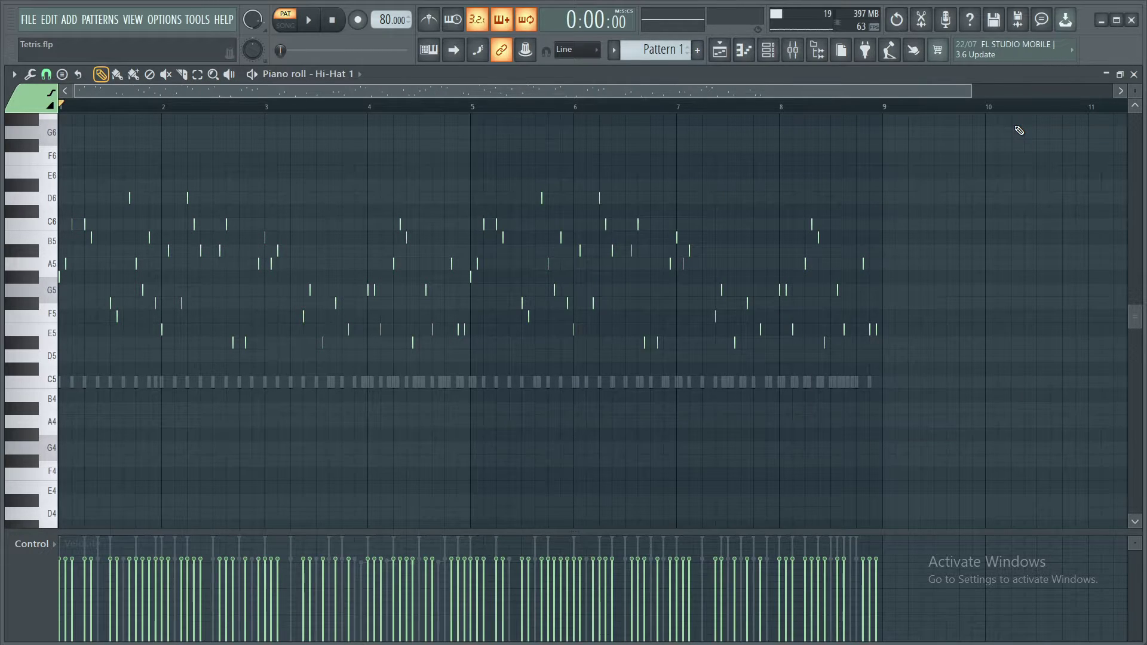
pyautogui.click(1134, 74)
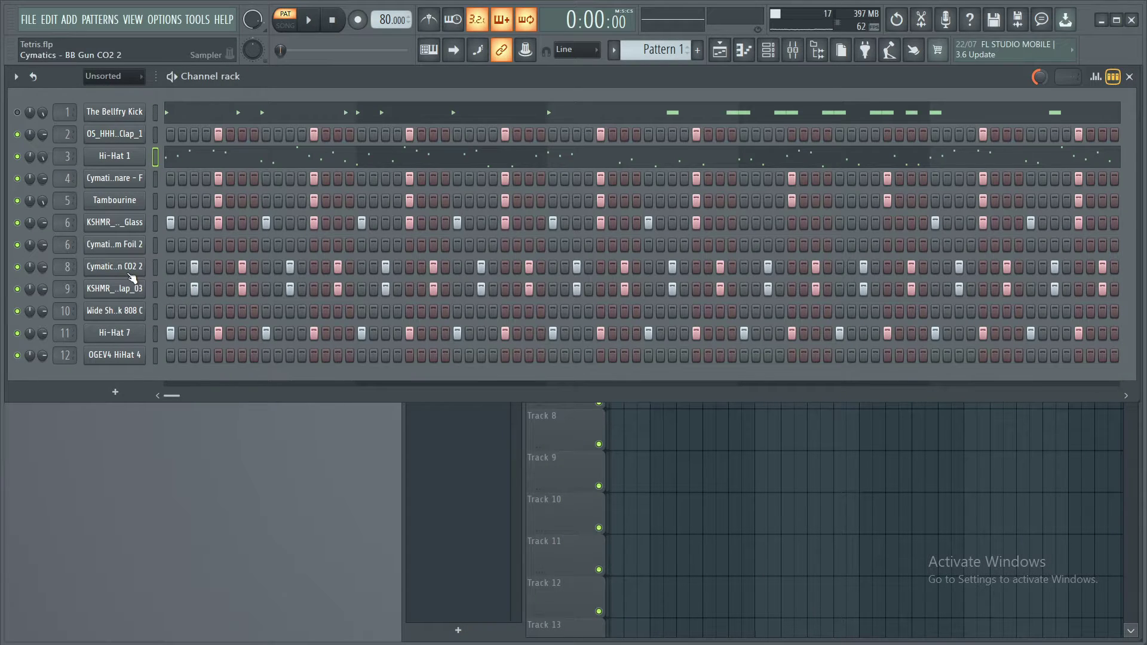
# Audition the Cymatics BB Gun CO2 2 channel in solo.
pyautogui.rightClick(17, 266)
pyautogui.click(36, 275)
pyautogui.press('space')
pyautogui.press('space')
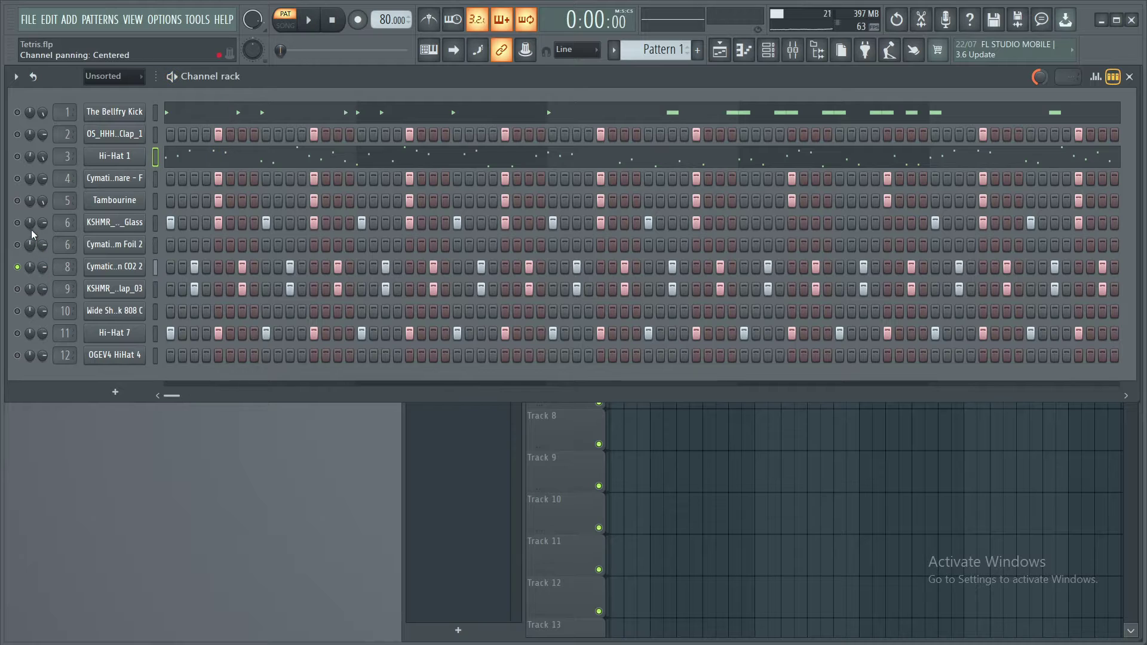
# Unmute the Cymatics snare and audition it with the CO2 2 channel, adding the KSHMR clap 03 channel for another playback.
pyautogui.click(18, 178)
pyautogui.press('space')
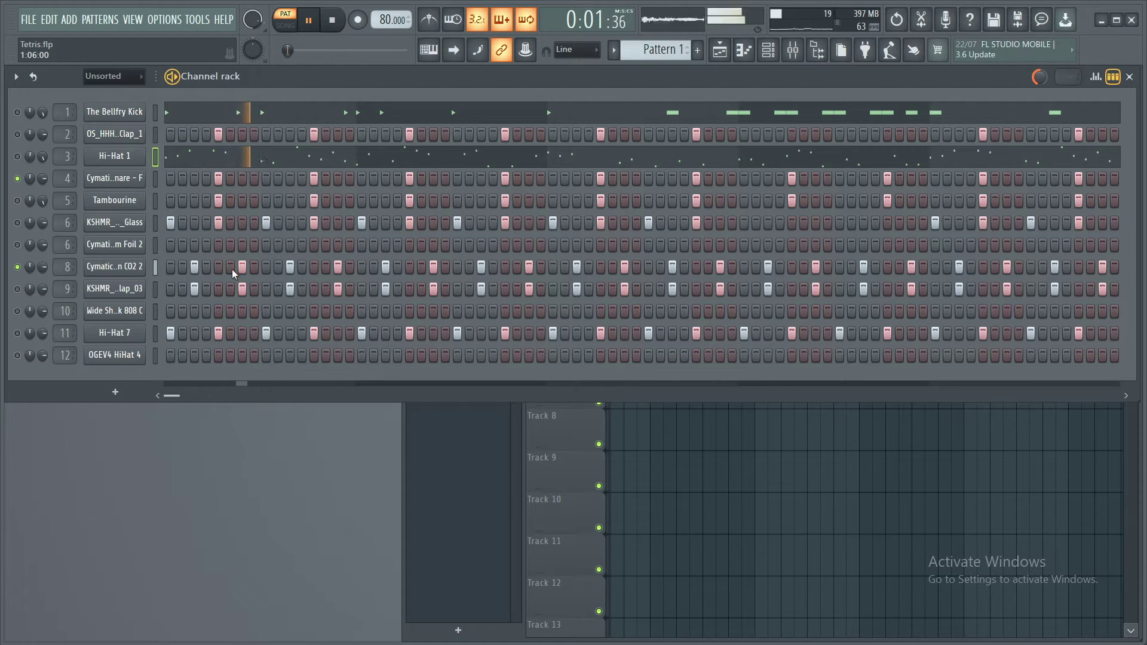
pyautogui.press('space')
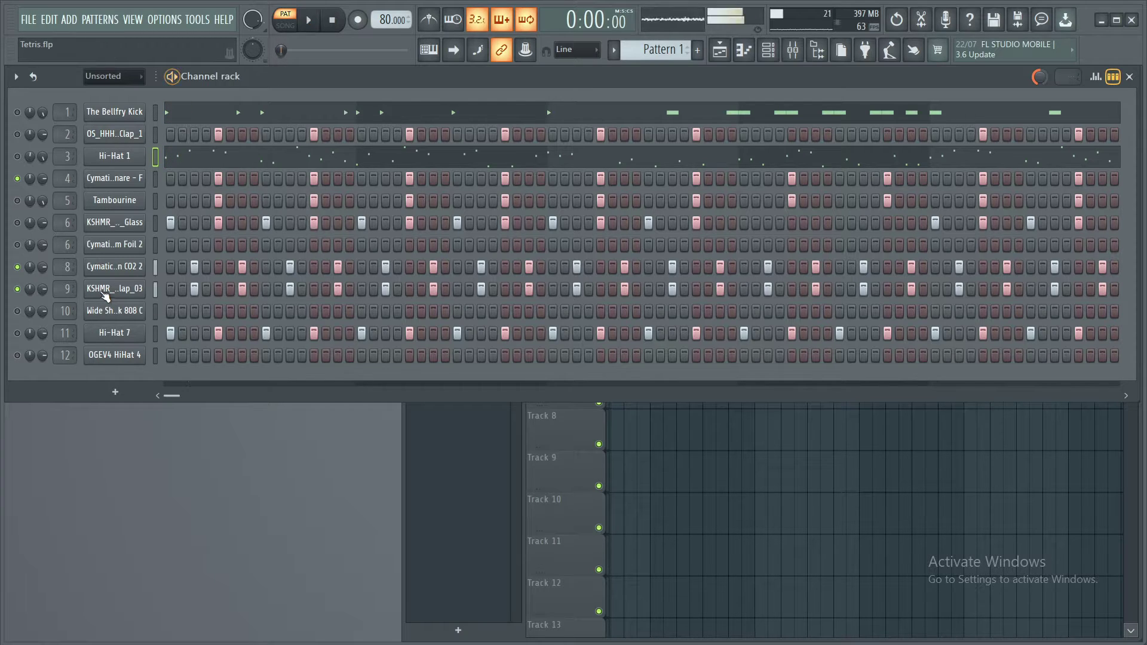
pyautogui.press('space')
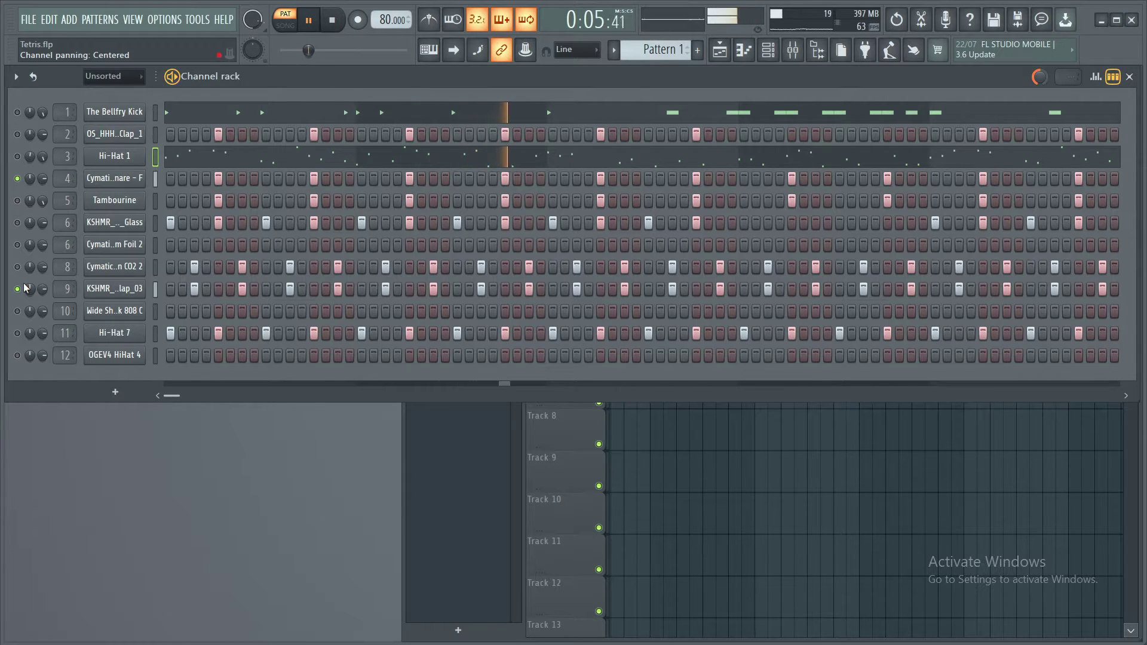
pyautogui.press('space')
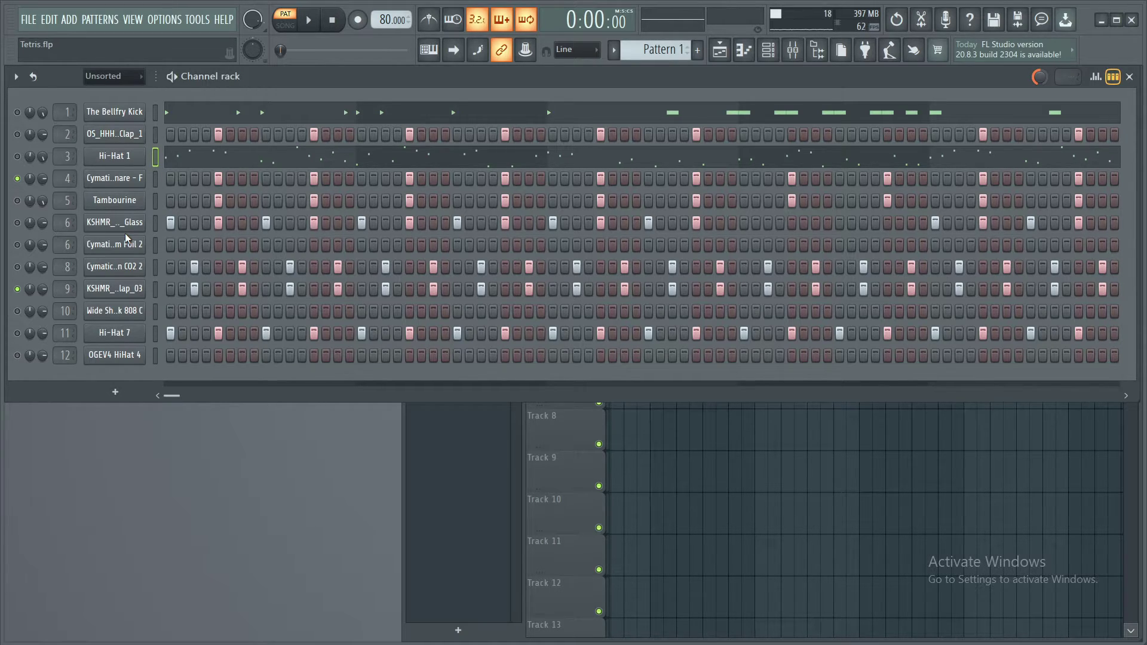
# Audition The Bellfry Kick channel in solo.
pyautogui.rightClick(25, 113)
pyautogui.click(24, 94)
pyautogui.rightClick(30, 115)
pyautogui.click(31, 116)
pyautogui.press('space')
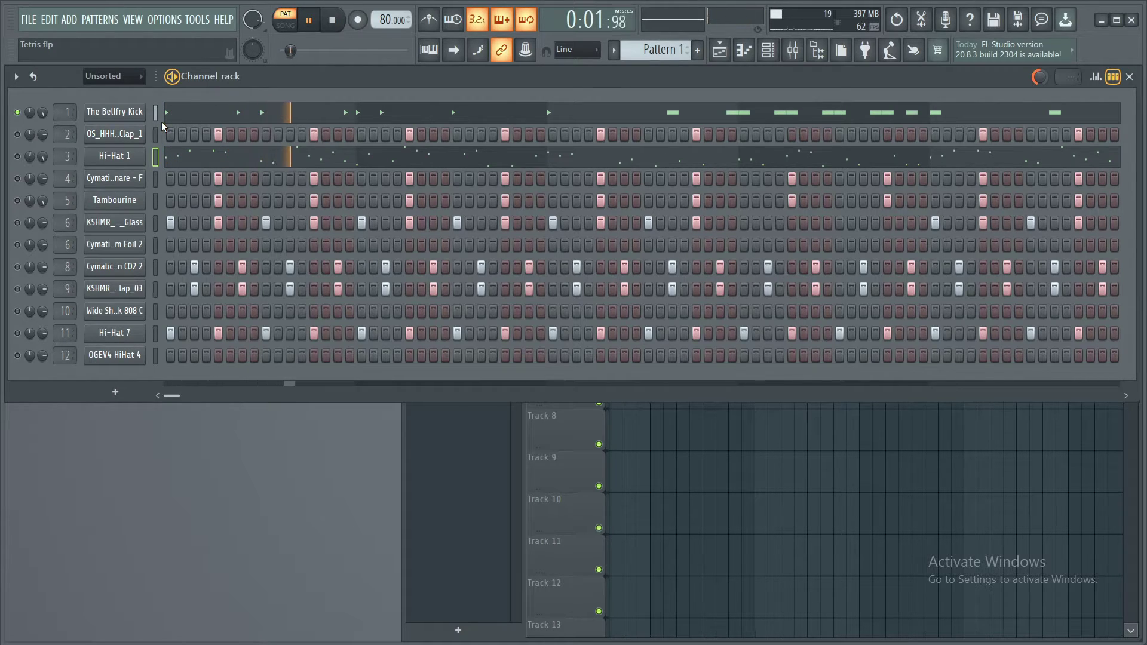
pyautogui.press('space')
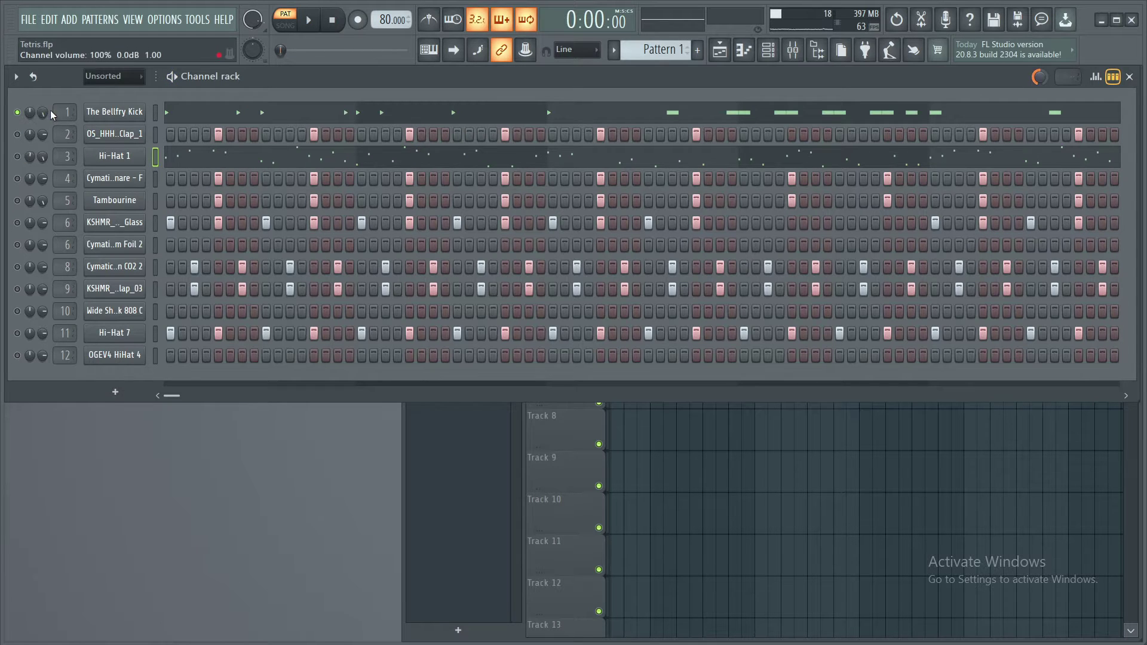
# Turn the main swing all the way down and audition the soloed Bellfry Kick without it.
pyautogui.press('F7')
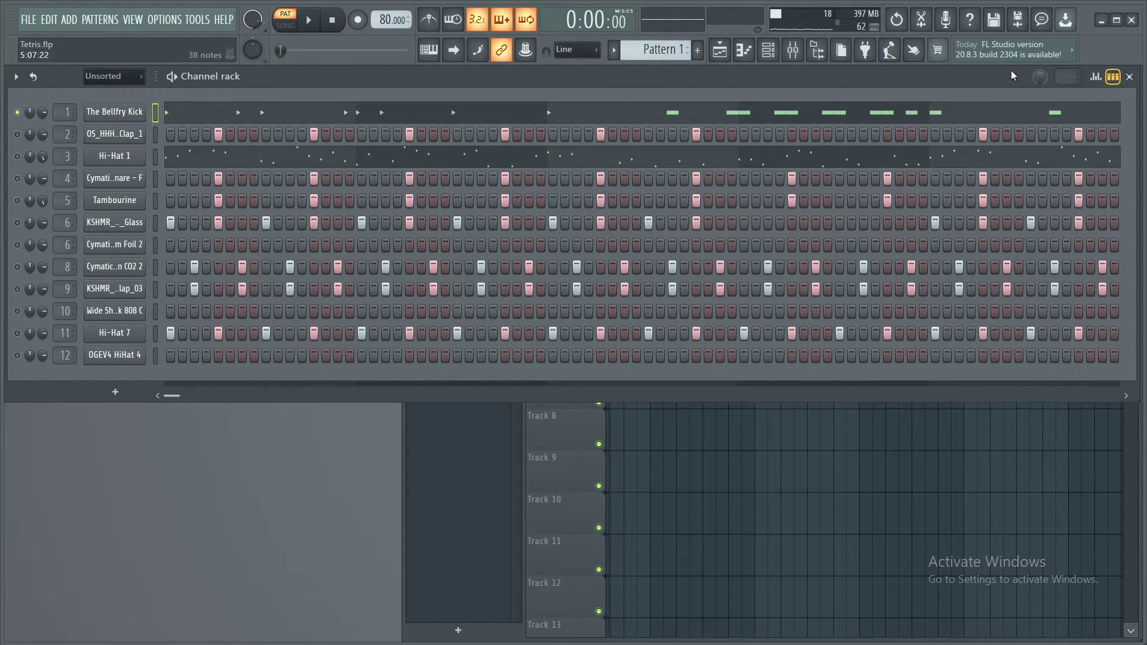
pyautogui.press('space')
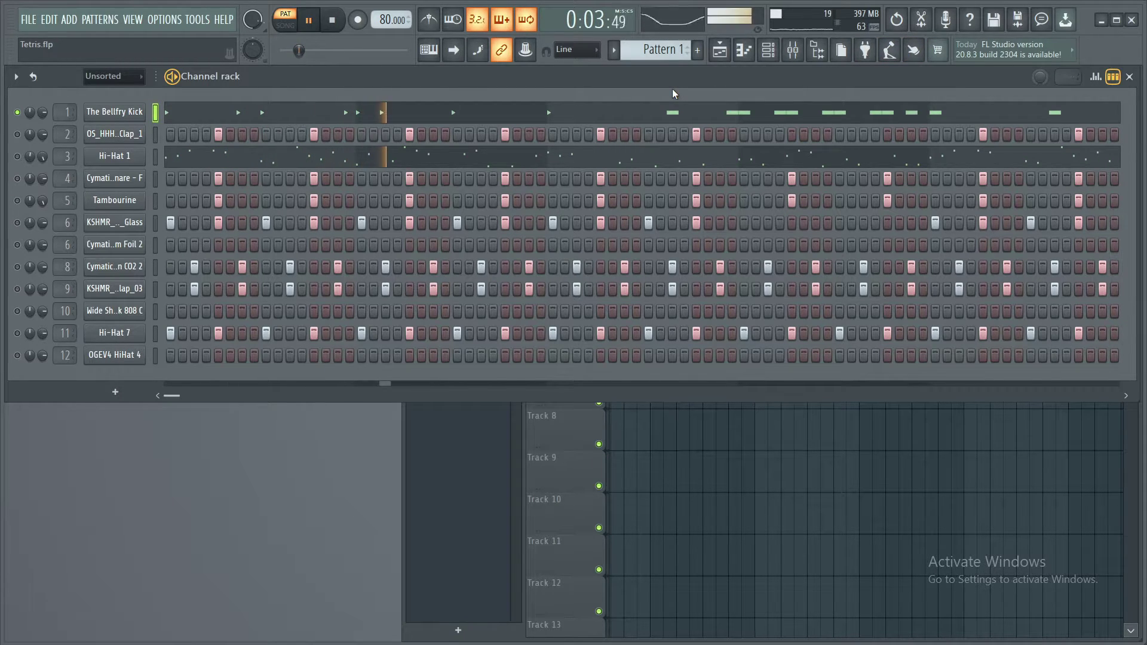
pyautogui.press('space')
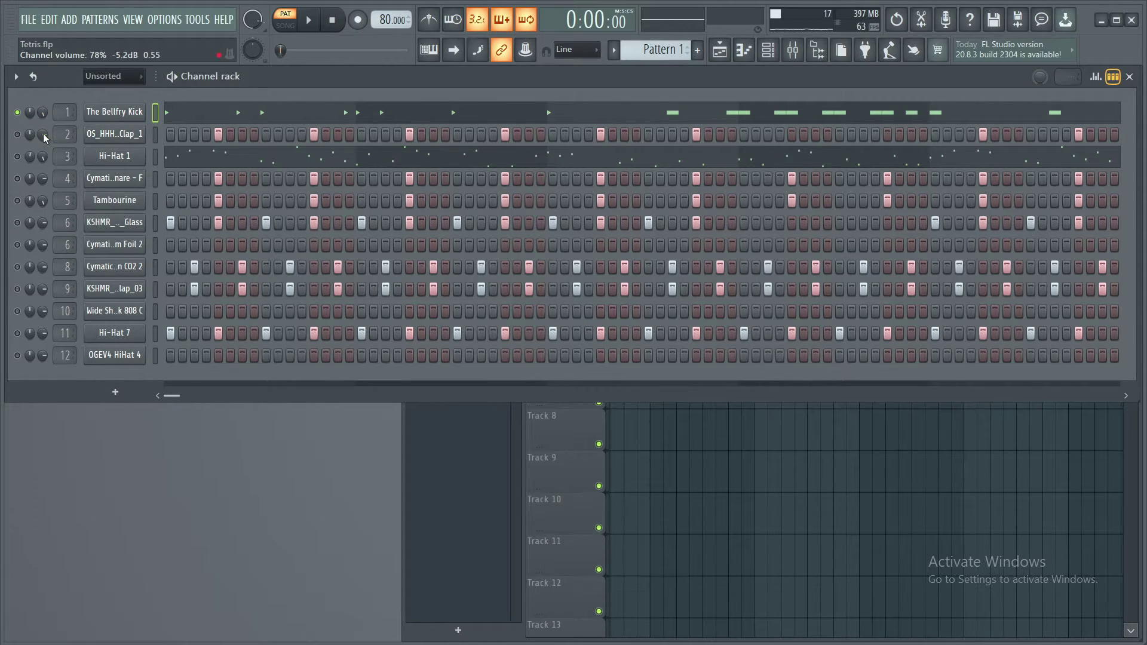
pyautogui.press('space')
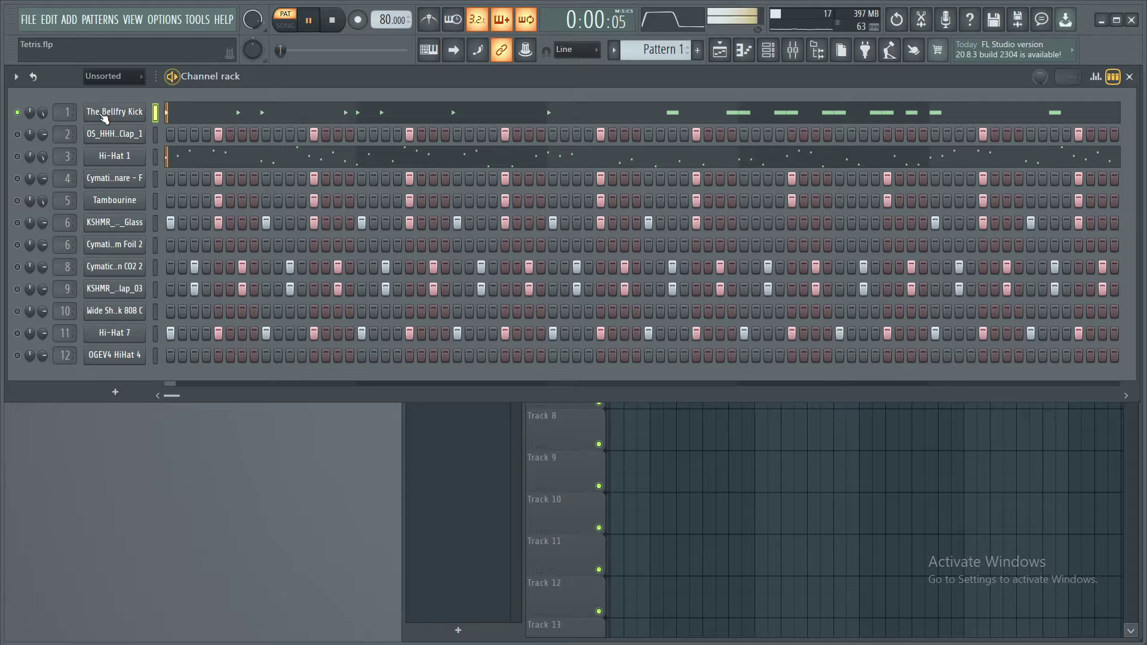
pyautogui.press('space')
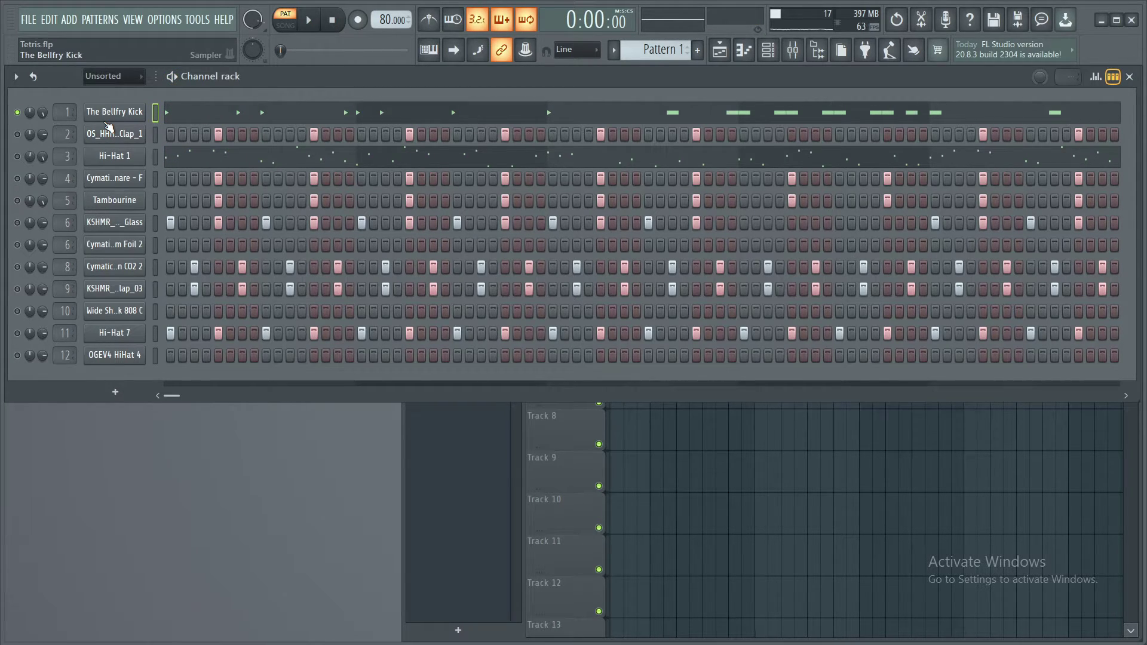
# Open the Bellfry Kick notes, raise the paired kicks around bar 4 to full velocity and audition them from late in bar 3.
pyautogui.rightClick(108, 117)
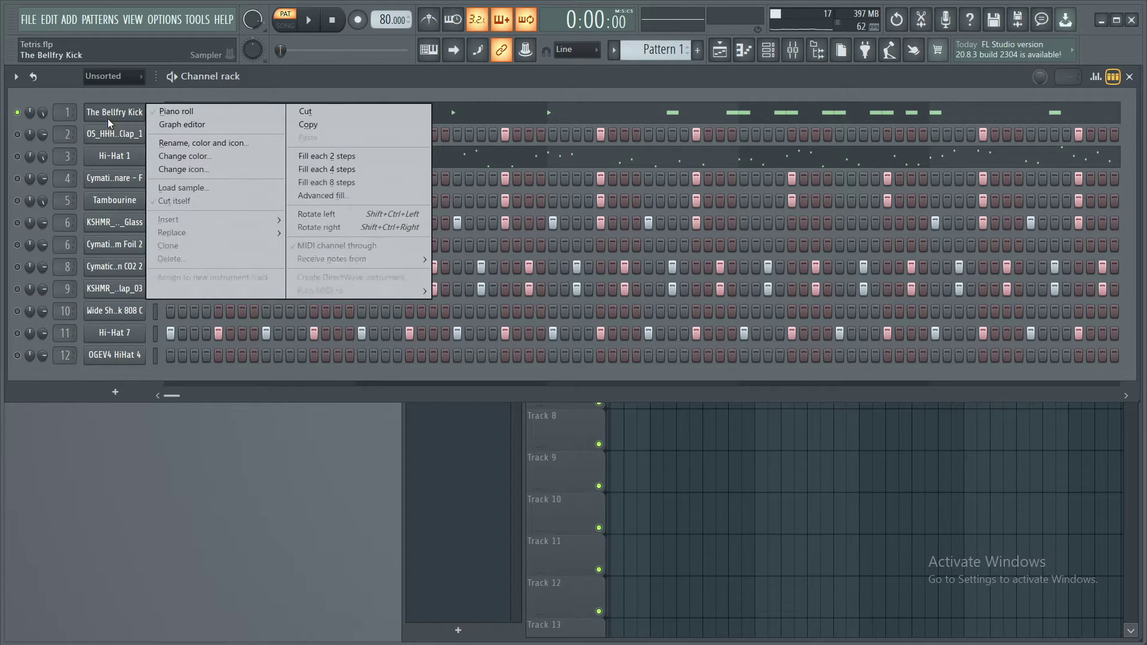
pyautogui.click(158, 113)
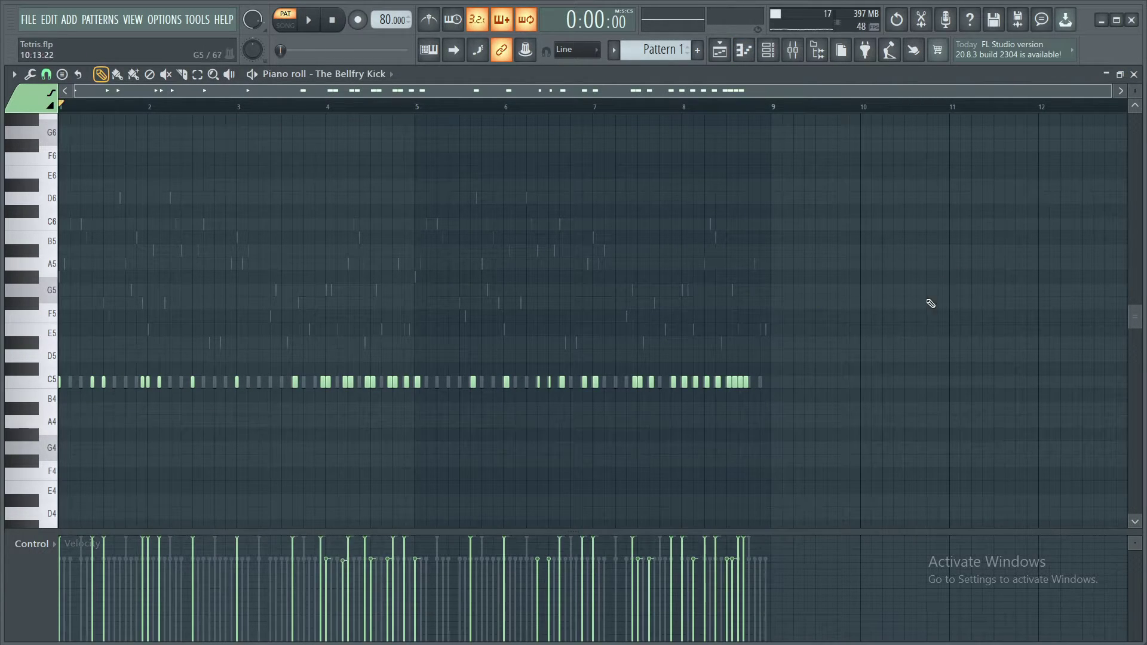
pyautogui.keyDown('ctrl'); pyautogui.scroll(5, 321, 358); pyautogui.keyUp('ctrl')
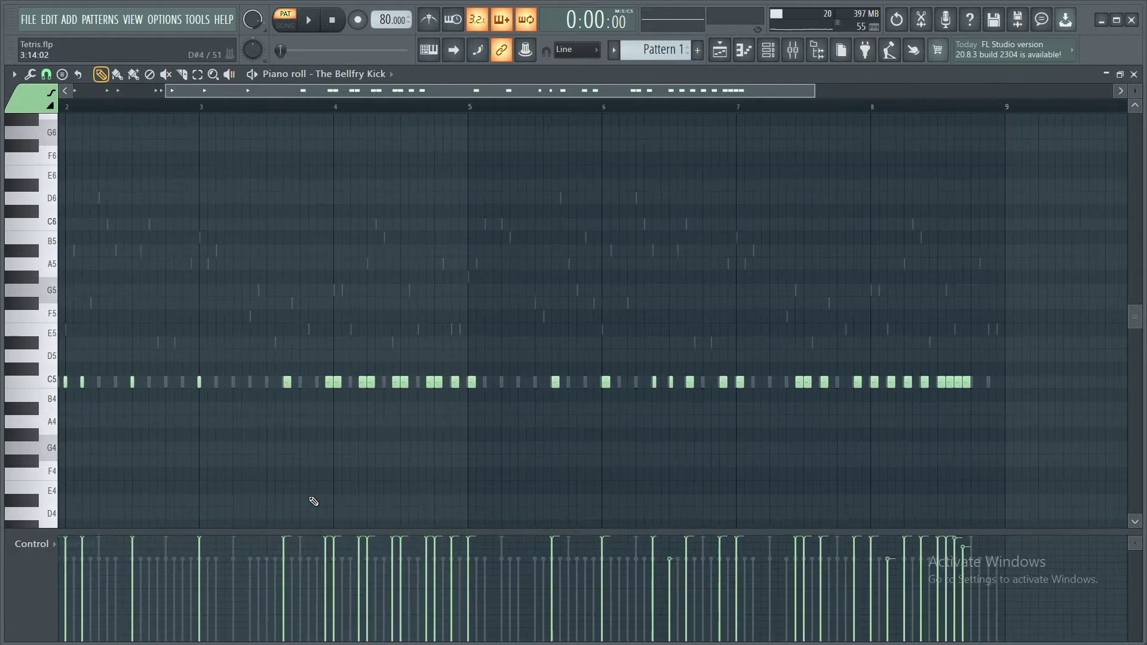
pyautogui.click(258, 109)
pyautogui.press('space')
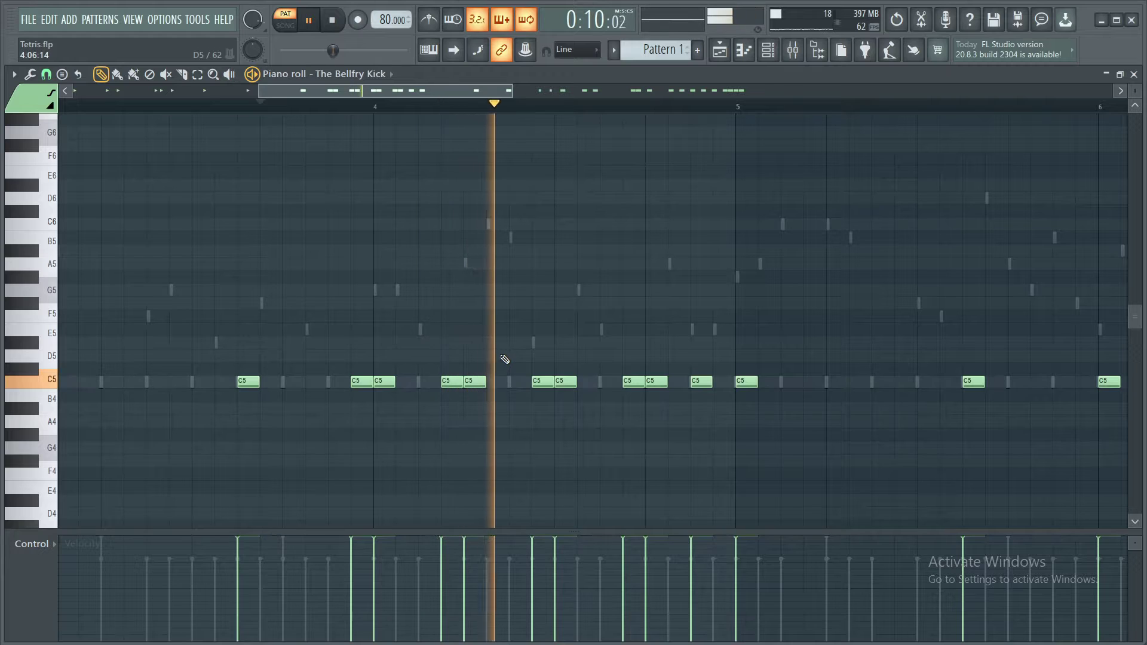
pyautogui.press('space')
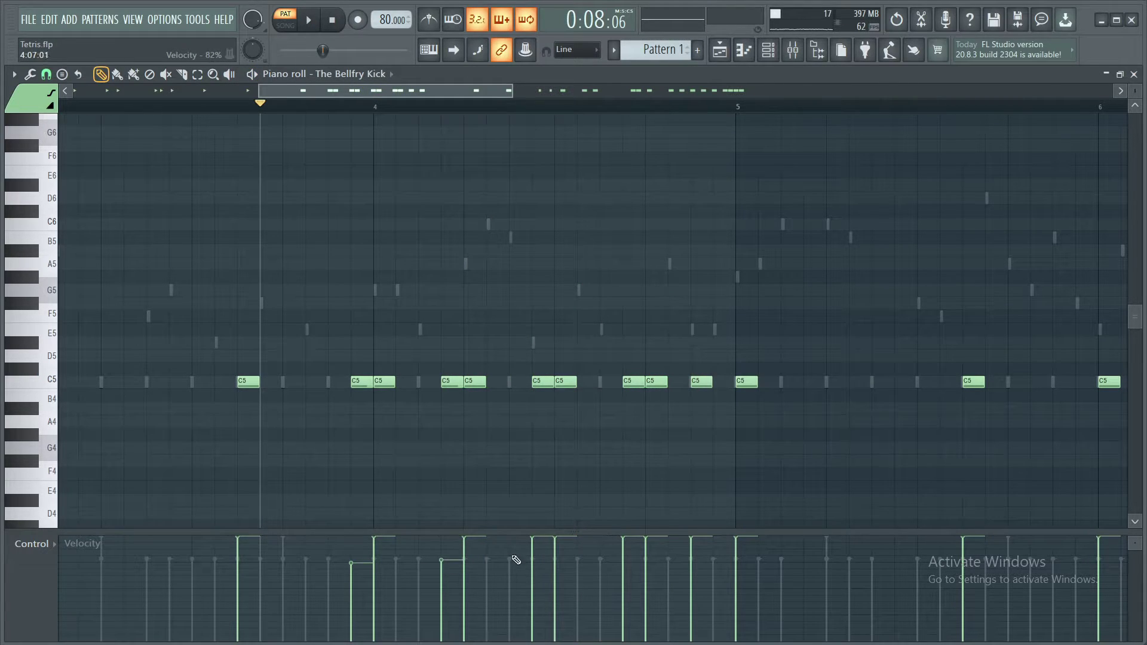
# Lower the first kick of each pair around bar 4 to about 80% velocity and audition the passage.
pyautogui.click(525, 459)
pyautogui.rightClick(526, 459)
pyautogui.press('space')
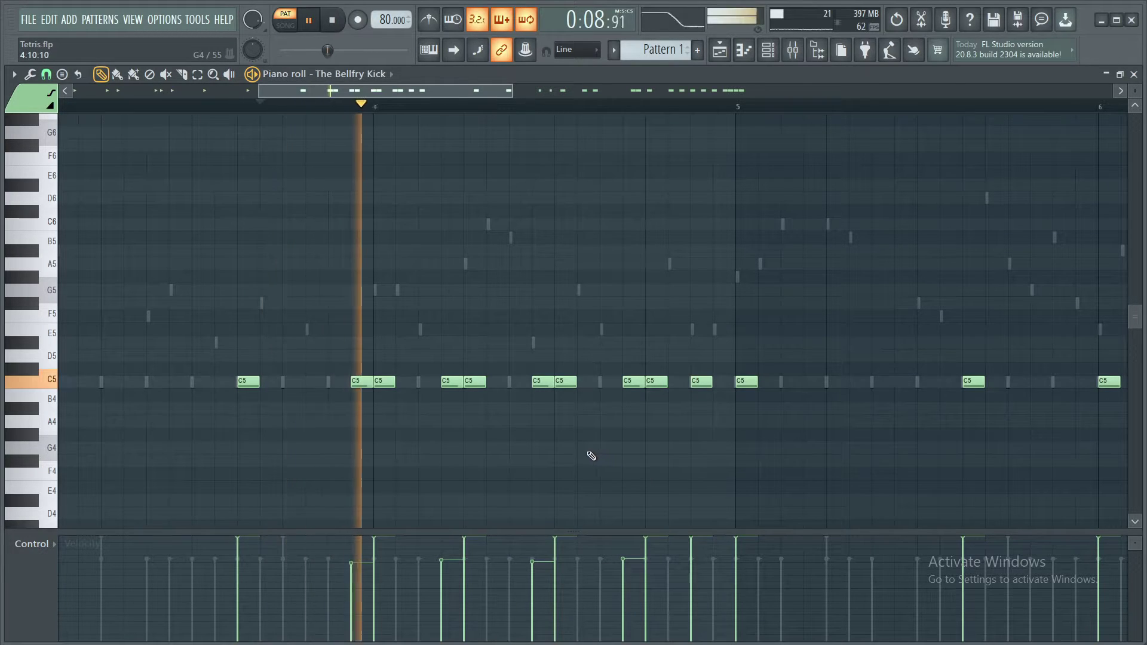
pyautogui.press('space')
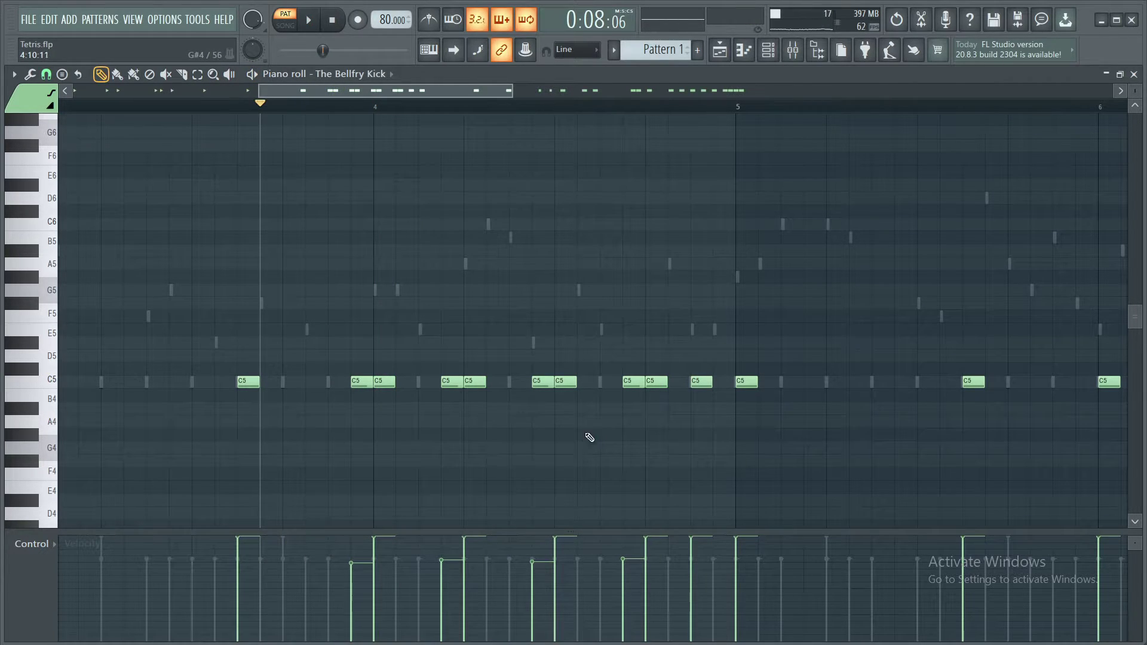
# Close the kick's piano roll, turn the main swing back up and audition the kick with it.
pyautogui.click(1139, 74)
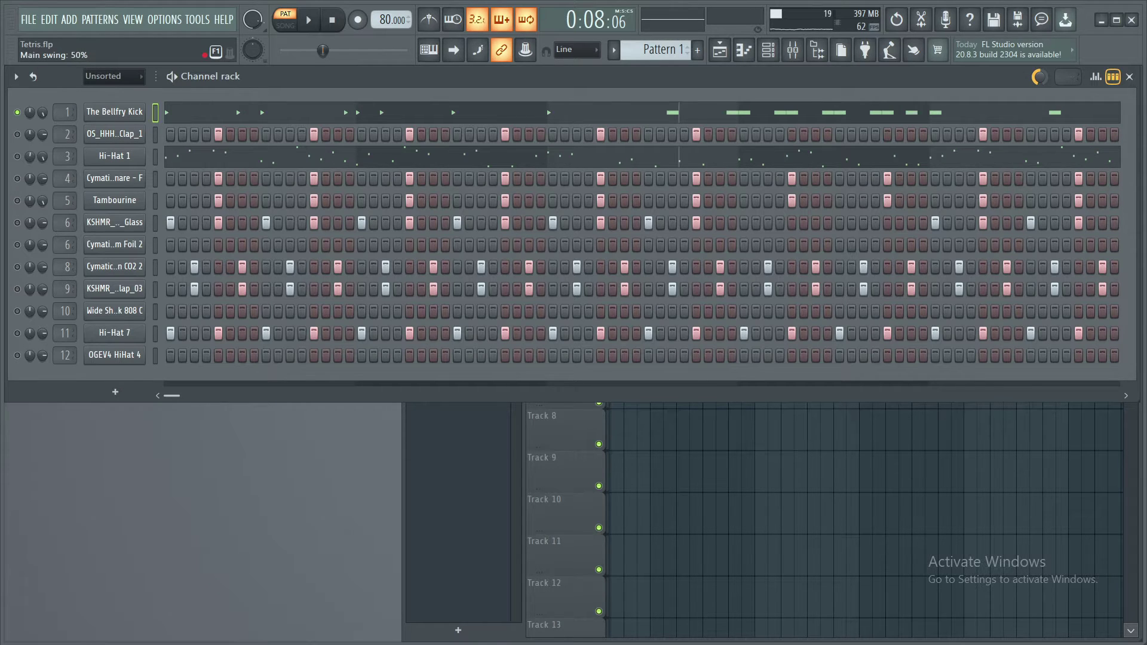
pyautogui.press('space')
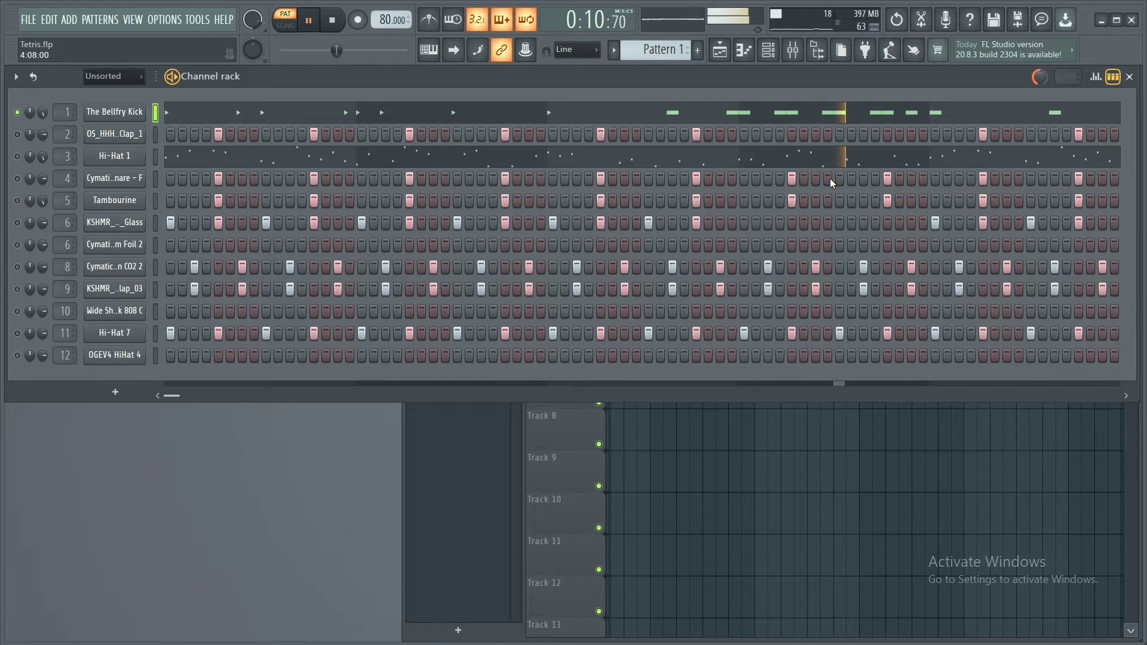
pyautogui.press('space')
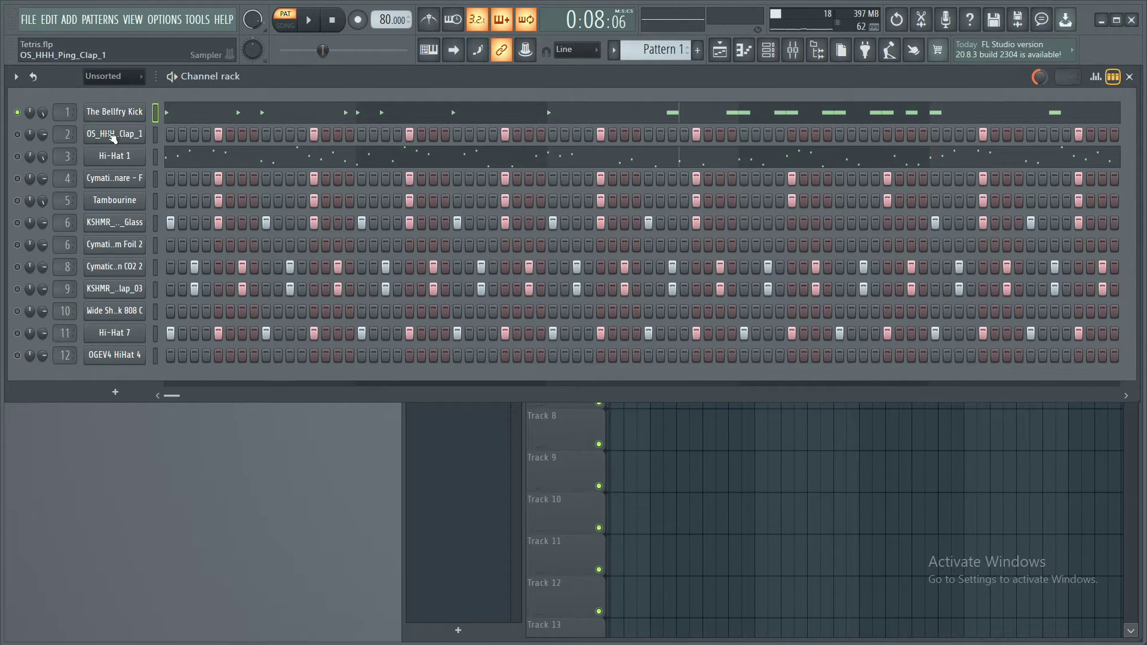
# Unmute all channels and audition the full drum pattern from the start.
pyautogui.rightClick(27, 117)
pyautogui.click(32, 118)
pyautogui.press('space')
pyautogui.click(328, 20)
pyautogui.press('space')
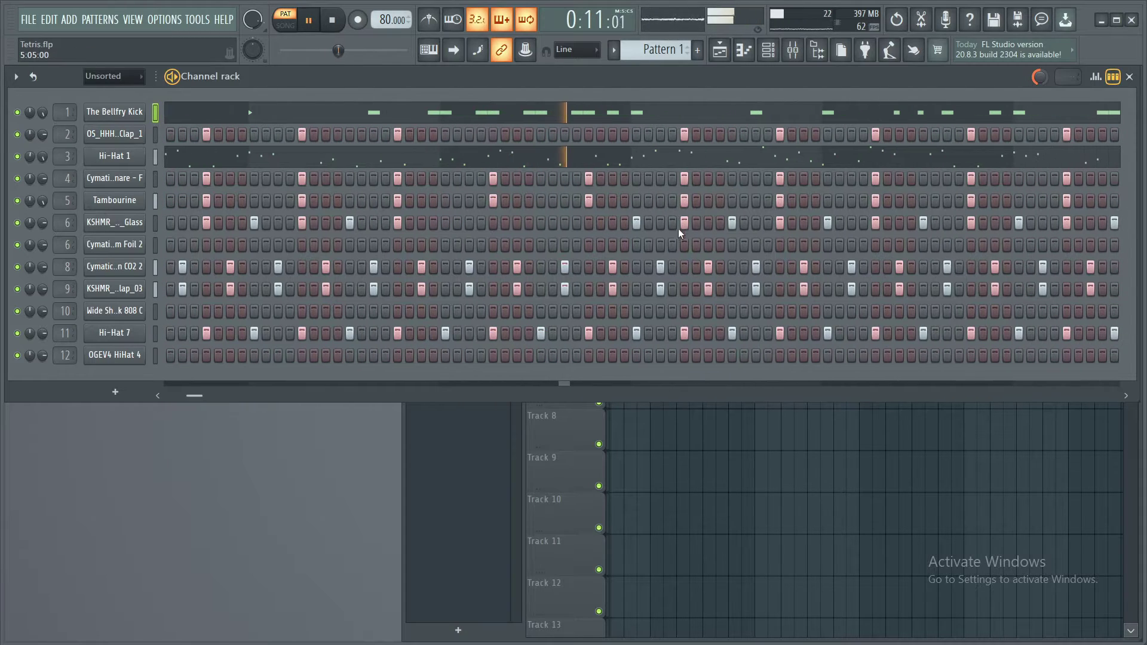
# Try removing the snare, tambourine and Hi-Hat 7 hits at bar 4, step 5, and audition the loop from late in bar 3.
pyautogui.press('space')
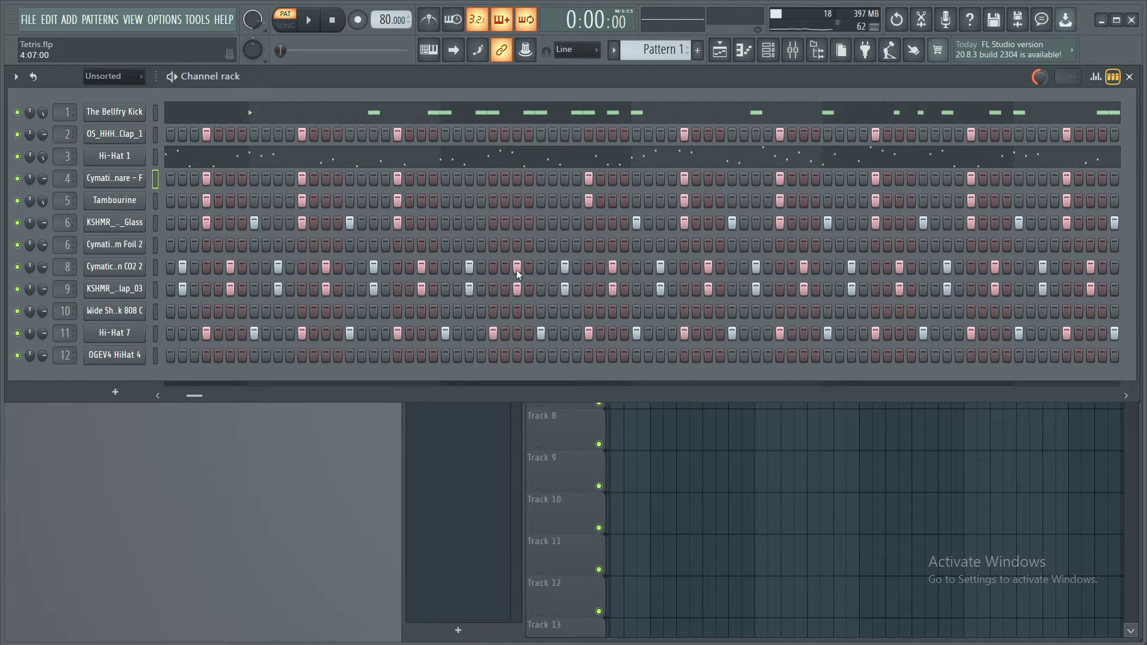
pyautogui.press('space')
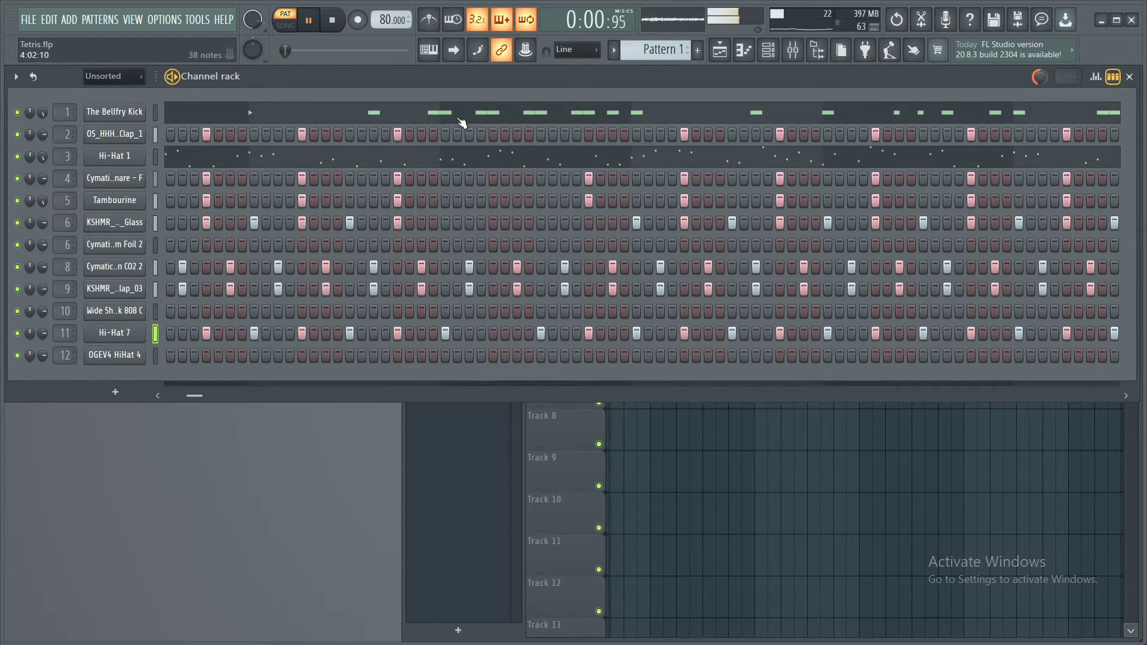
pyautogui.click(463, 114)
pyautogui.scroll(1, 320, 325)
pyautogui.hscroll(4, 557, 142)
pyautogui.press('space')
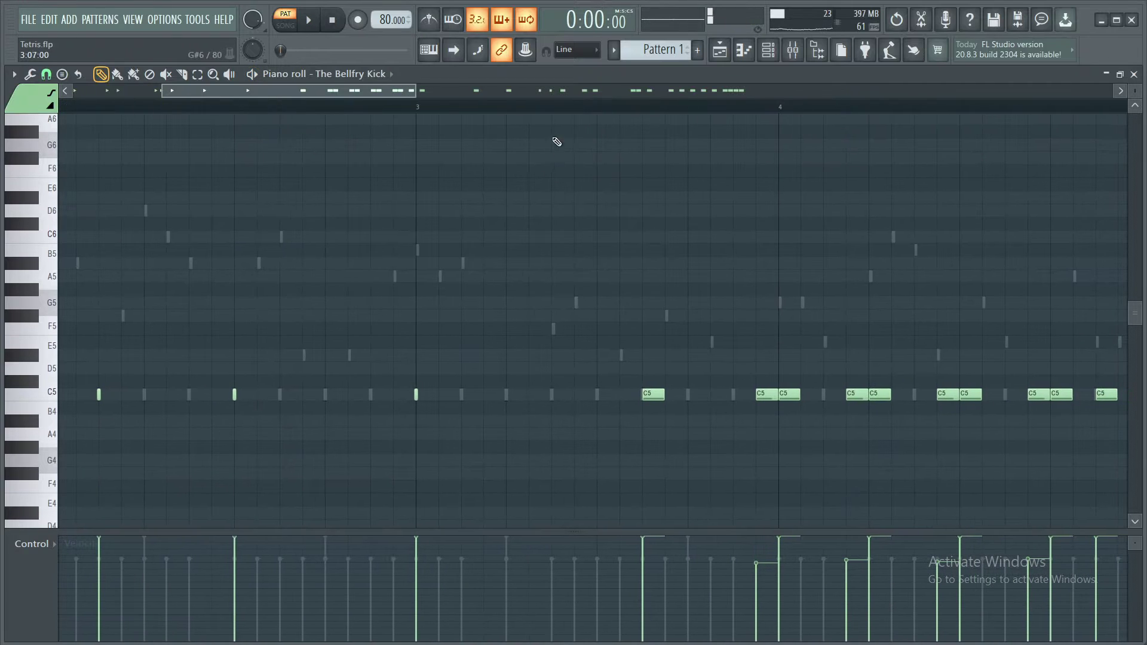
pyautogui.click(710, 108)
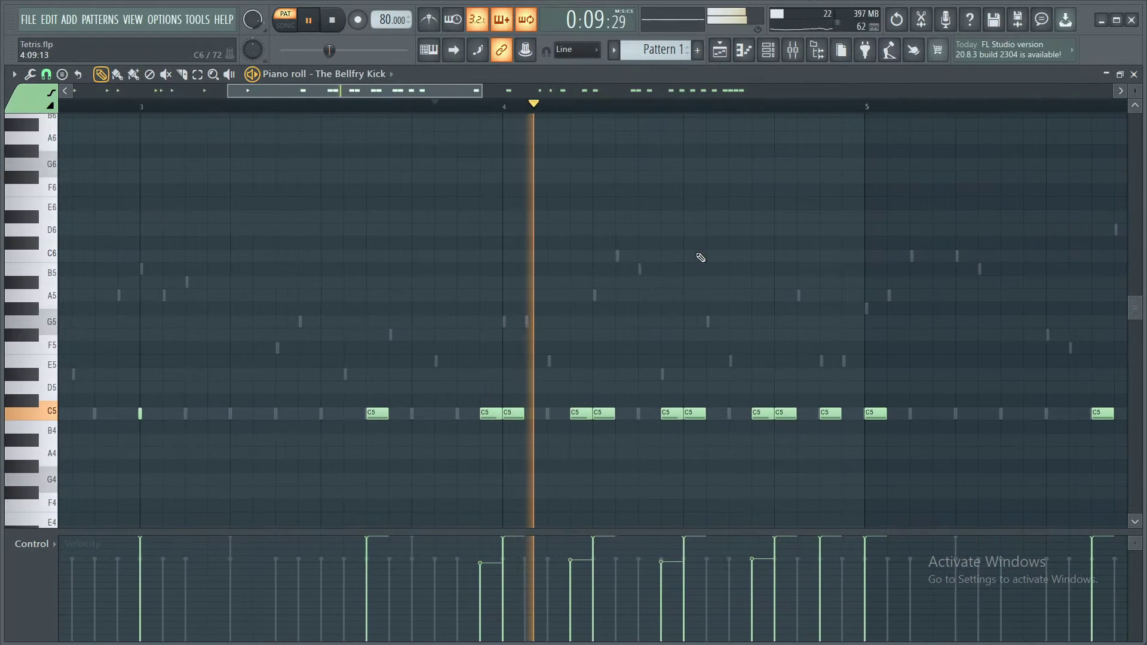
# Close the kick's piano roll, stop playback and undo the removal of the snare, tambourine and Hi-Hat 7 hits.
pyautogui.click(1132, 75)
pyautogui.press('space')
pyautogui.hotkey('ctrl', 'alt', 'z')
pyautogui.hotkey('ctrl', 'alt', 'z')
pyautogui.hotkey('ctrl', 'alt', 'z')
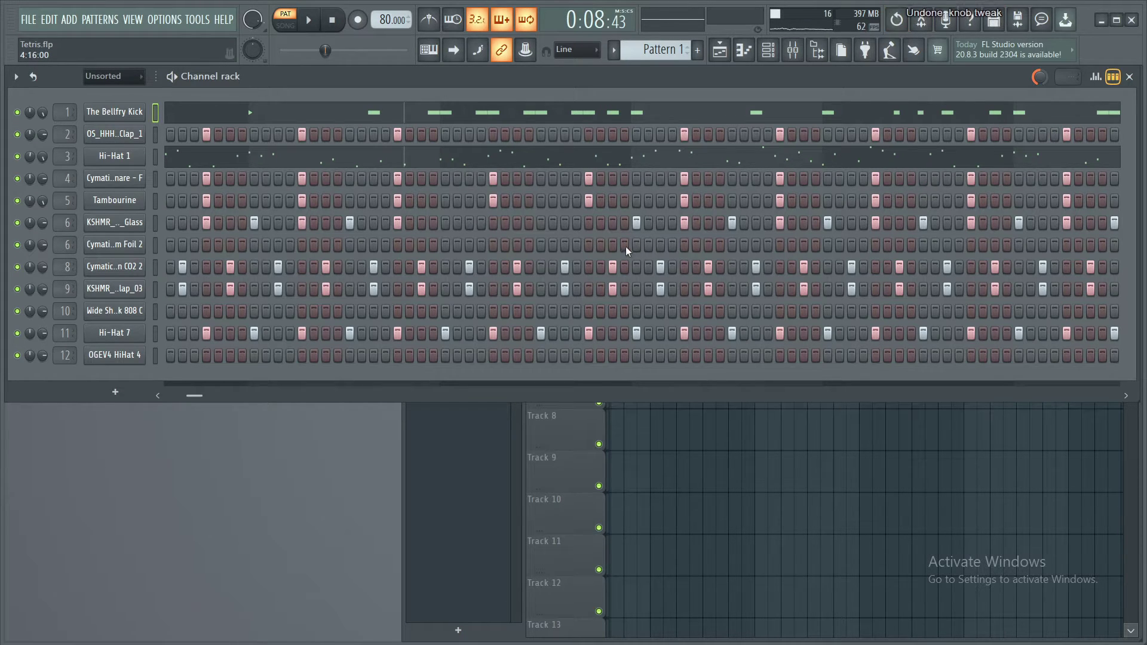
# Play the full drum loop while examining the Bellfry Kick's notes and velocities across the pattern.
pyautogui.press('space')
pyautogui.click(577, 117)
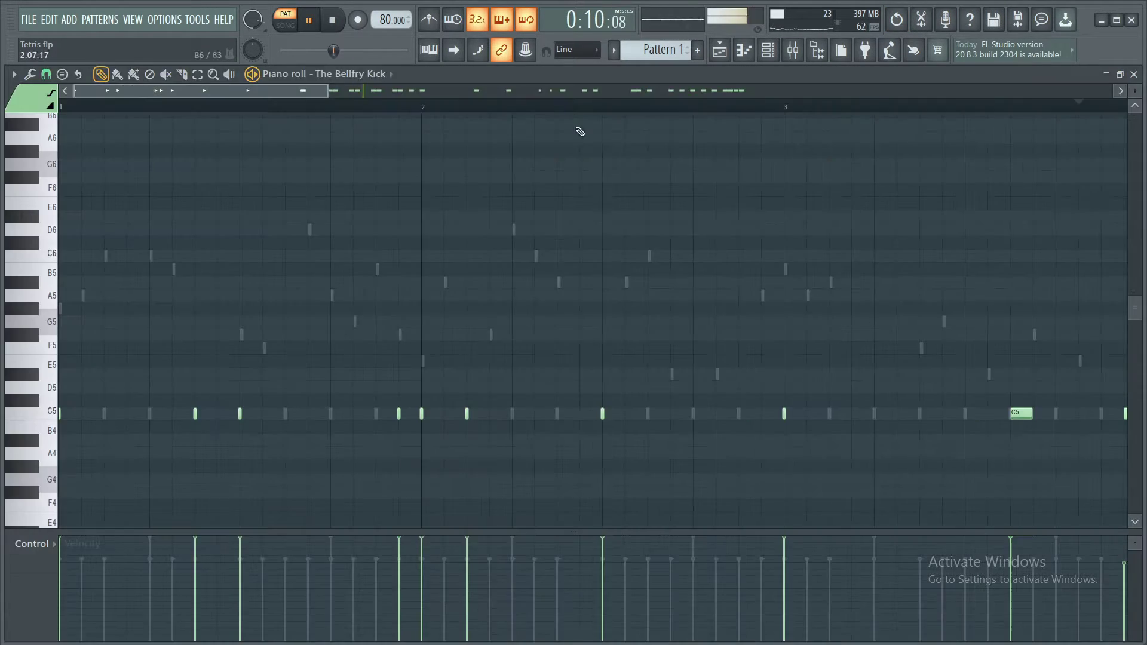
pyautogui.scroll(-5, 675, 418)
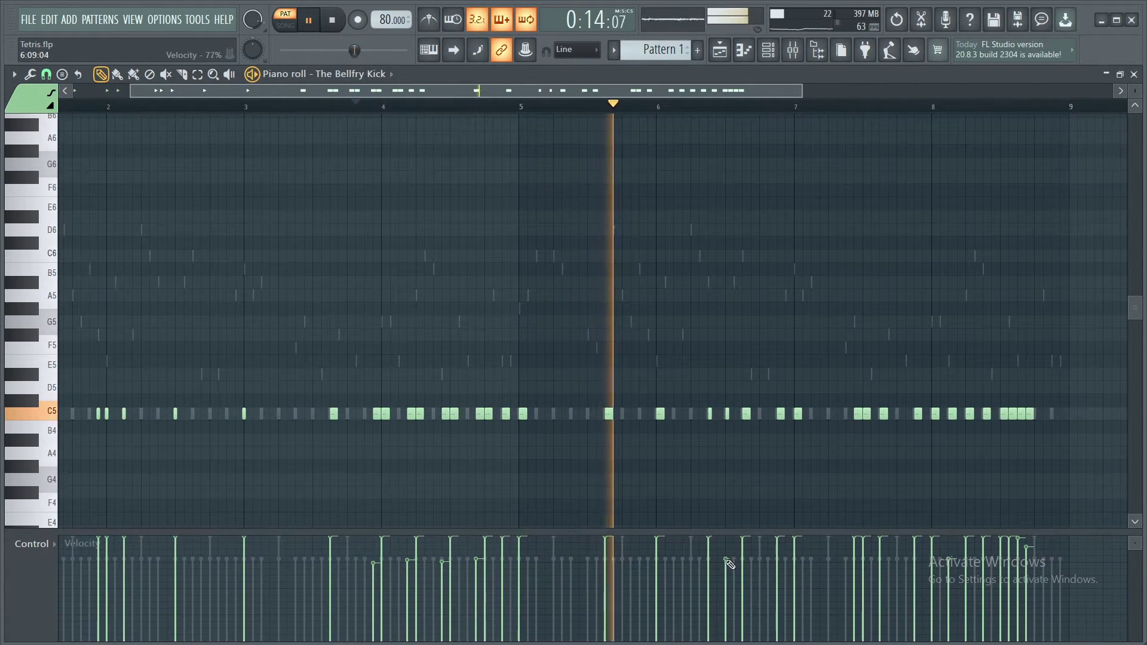
# Stop playback, close the kick's piano roll and bring up Pattern 2's steps in the channel rack.
pyautogui.press('space')
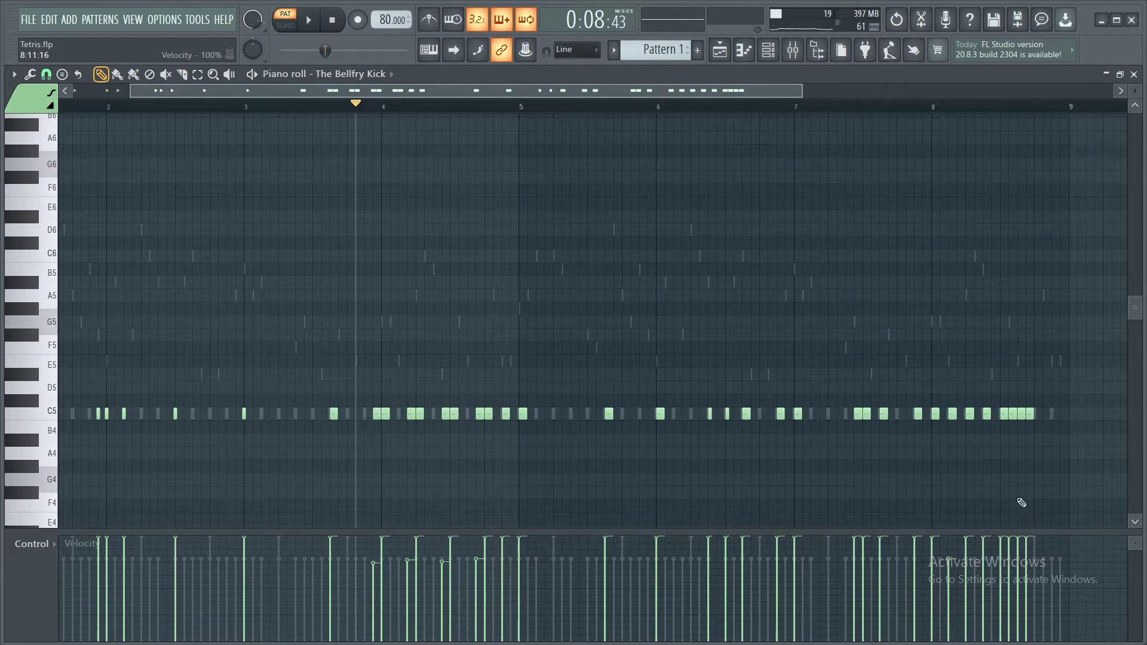
pyautogui.click(1134, 74)
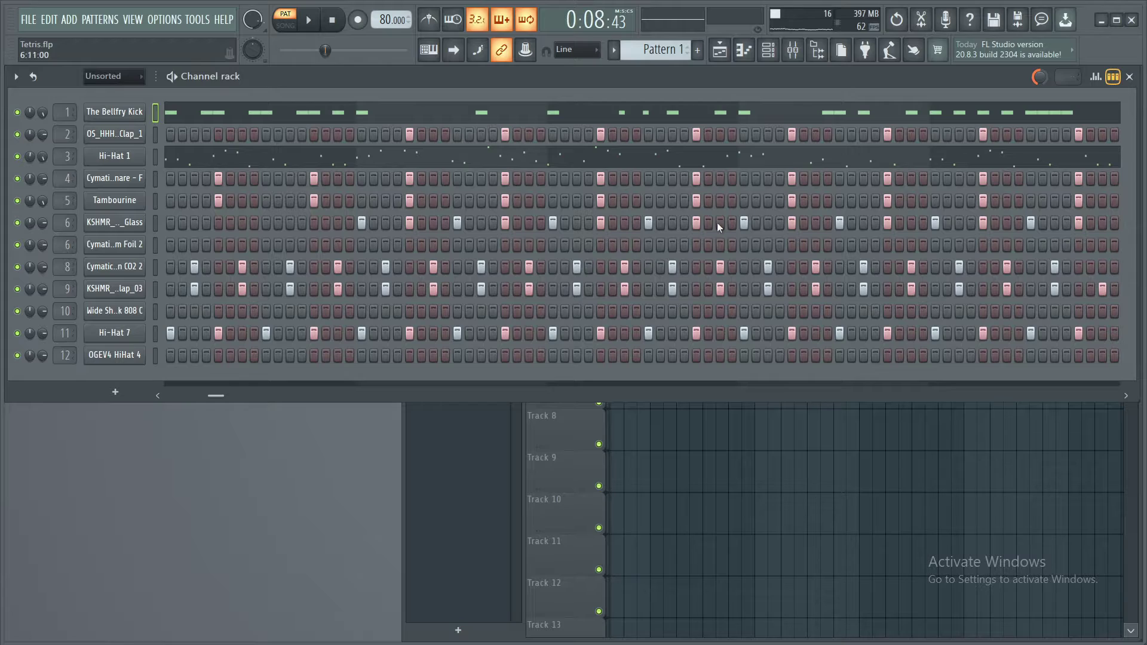
pyautogui.click(1130, 76)
pyautogui.click(442, 156)
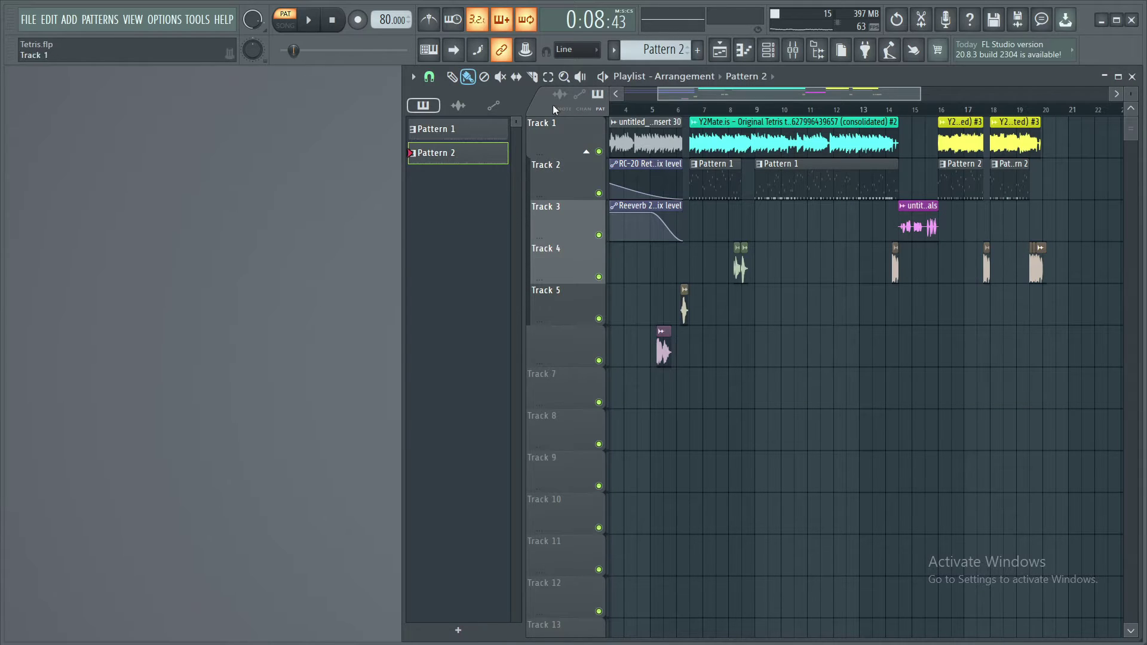
pyautogui.click(769, 49)
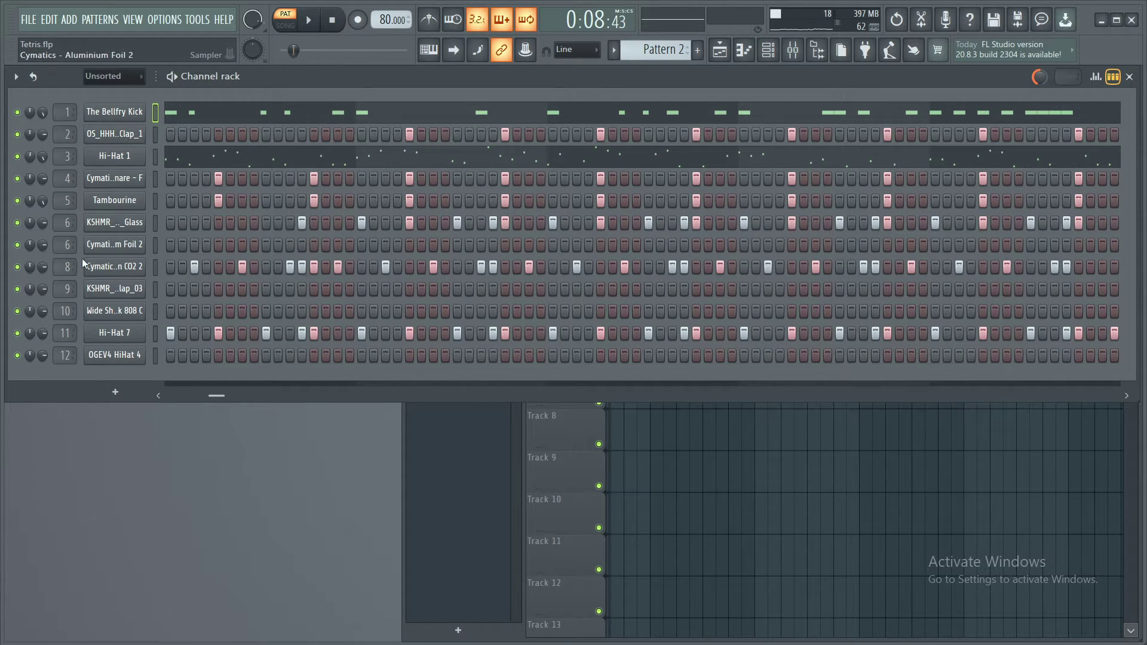
# Solo the Cymatics BB Gun CO2 2 channel and audition its Pattern 2 rhythm from the start.
pyautogui.rightClick(18, 269)
pyautogui.click(32, 276)
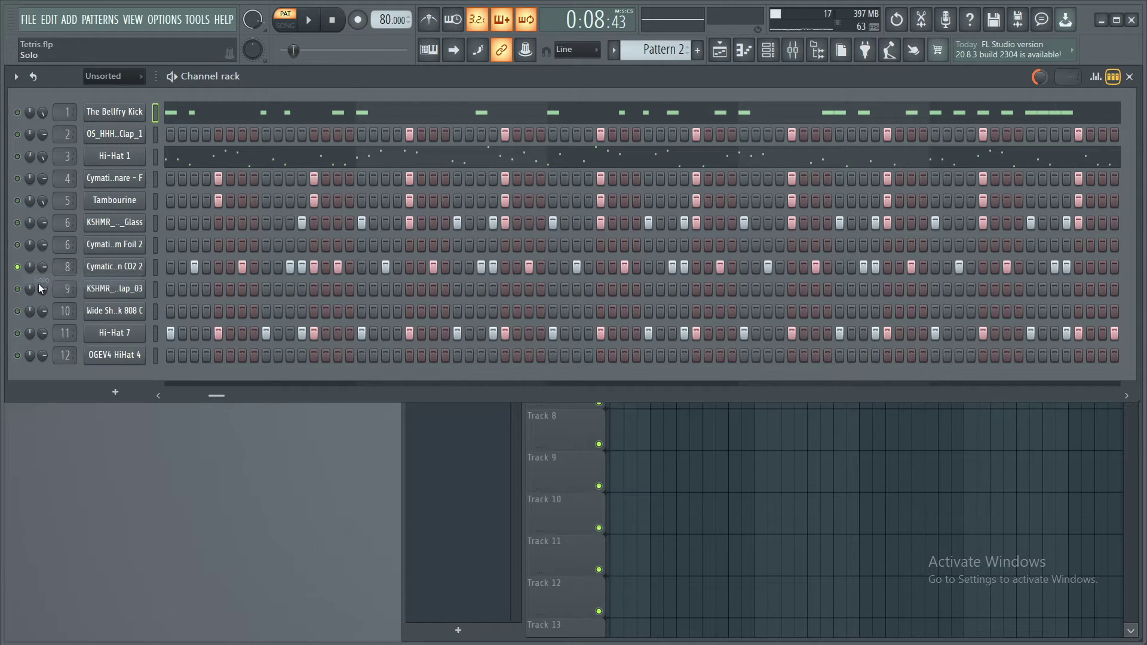
pyautogui.press('space')
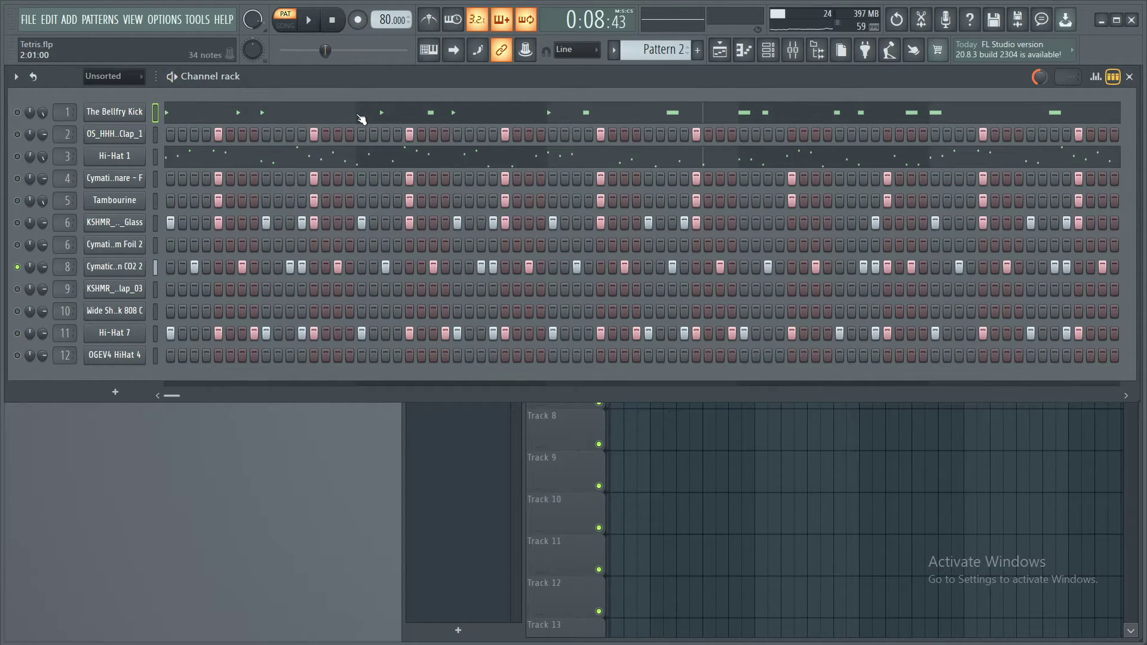
pyautogui.press('space')
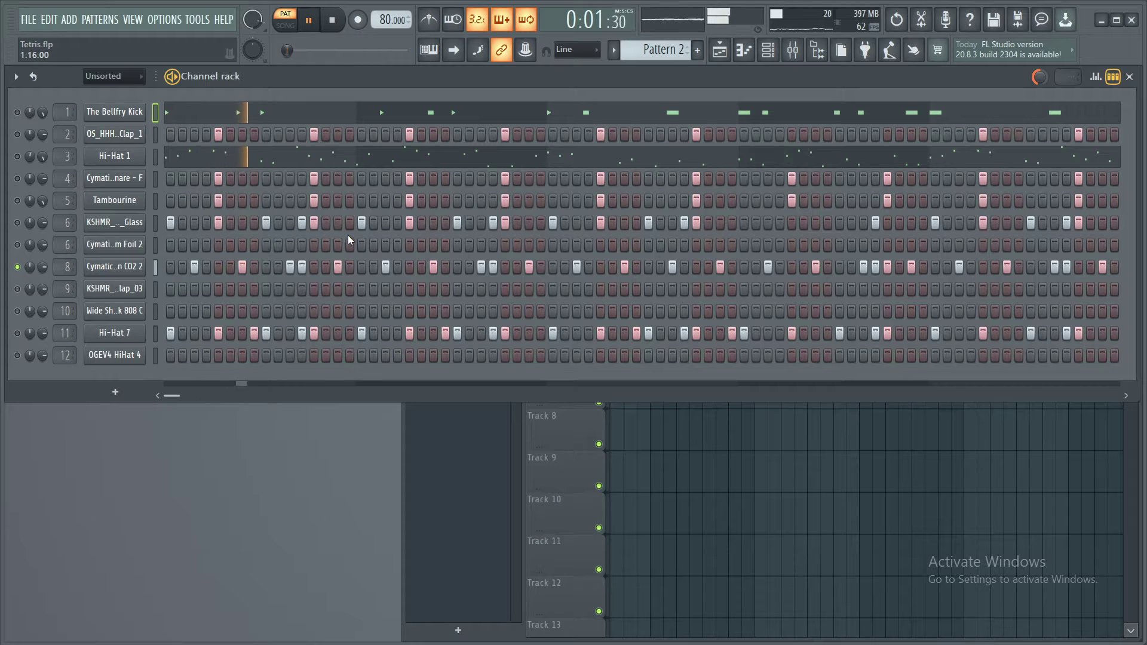
pyautogui.press('space')
# Unmute the KSHMR Glass and Hi-Hat 7 channels beside the CO2 percussion, add the snare, and audition the layers together.
pyautogui.click(18, 222)
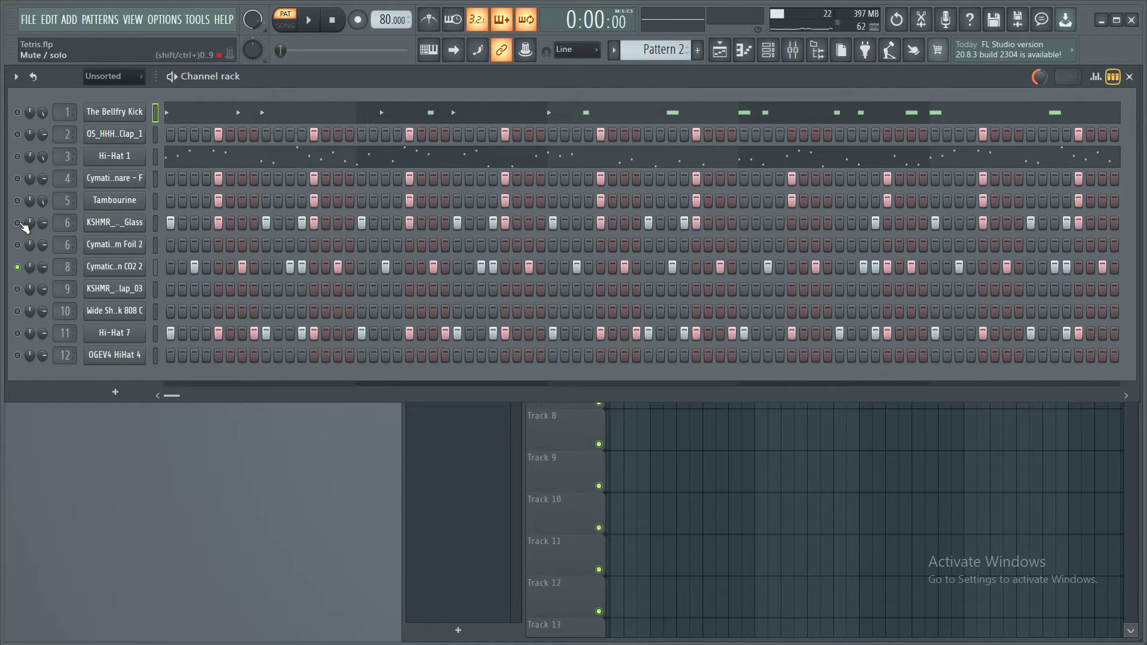
pyautogui.click(19, 333)
pyautogui.press('space')
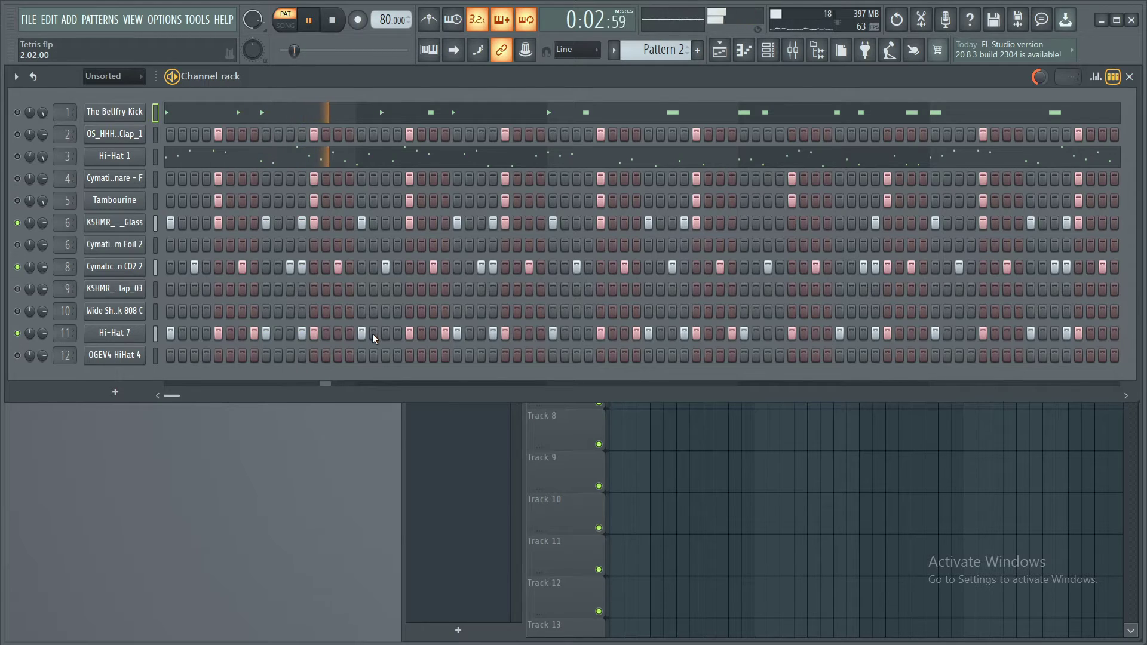
pyautogui.press('space')
pyautogui.press('space')
pyautogui.press('space')
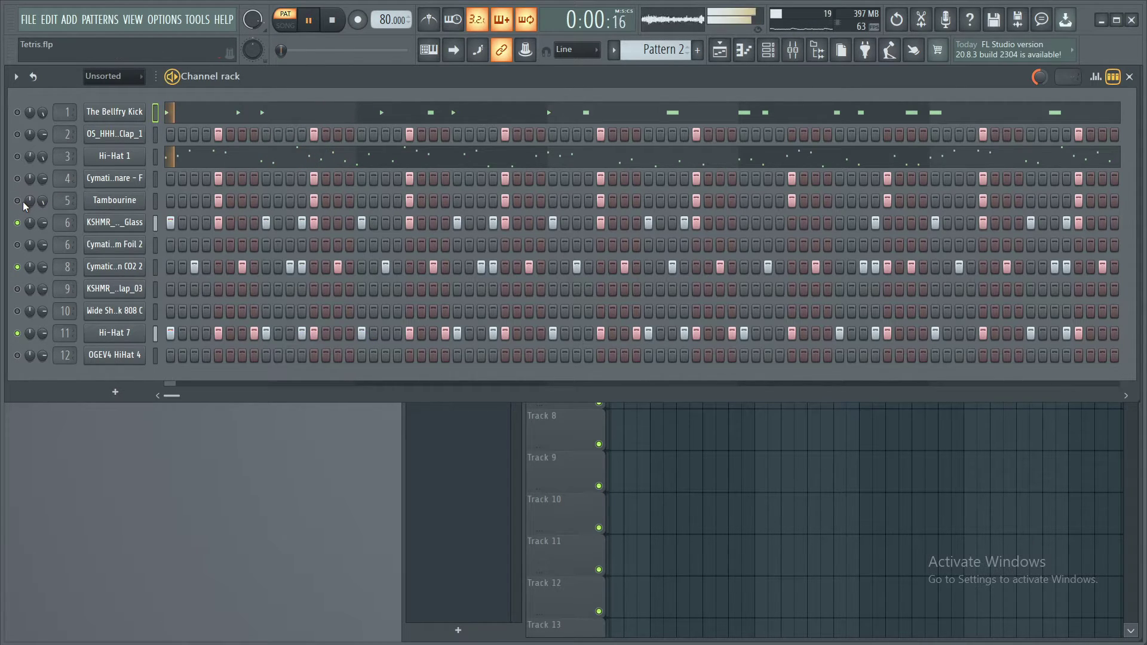
pyautogui.moveTo(30, 179); pyautogui.dragTo(30, 180)
pyautogui.press('space')
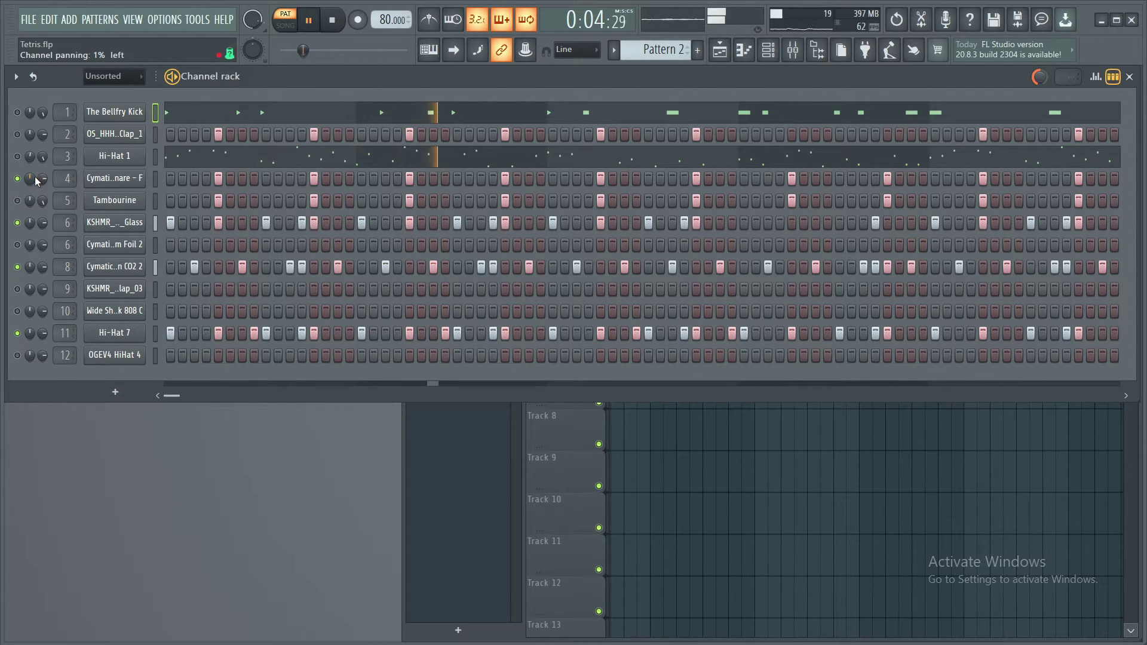
pyautogui.press('space')
# Unmute all channels of Pattern 2 in the channel rack.
pyautogui.rightClick(17, 267)
pyautogui.click(30, 270)
pyautogui.rightClick(16, 270)
pyautogui.click(38, 278)
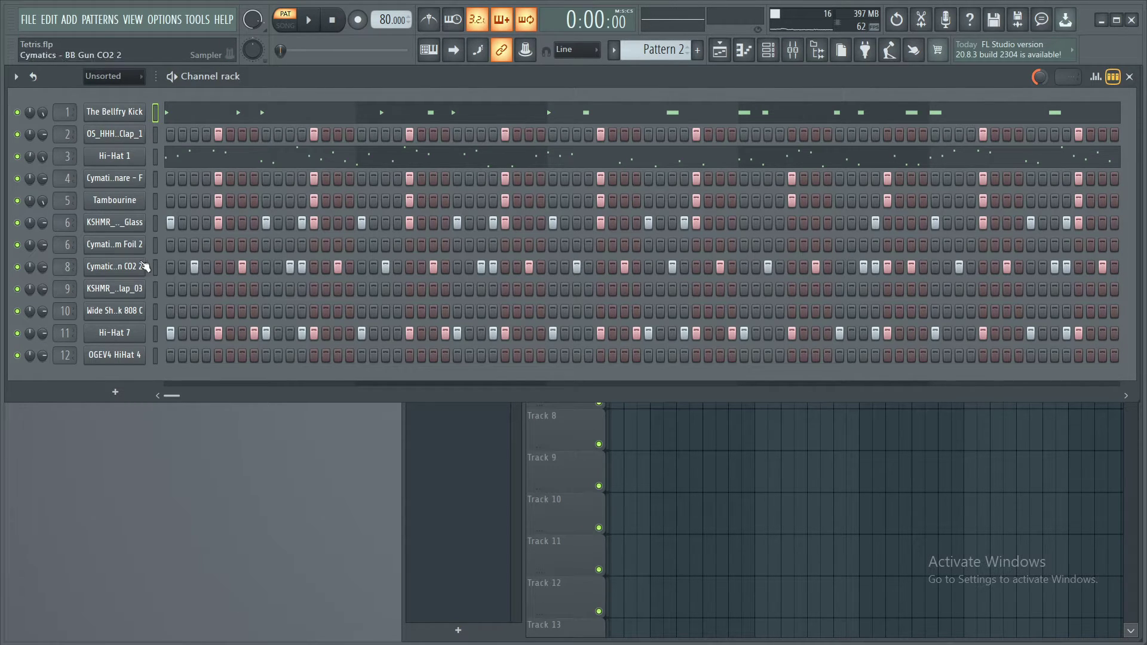
# Narrow the channel rack to 16 steps and resize the playlist so both windows sit side by side.
pyautogui.click(1131, 79)
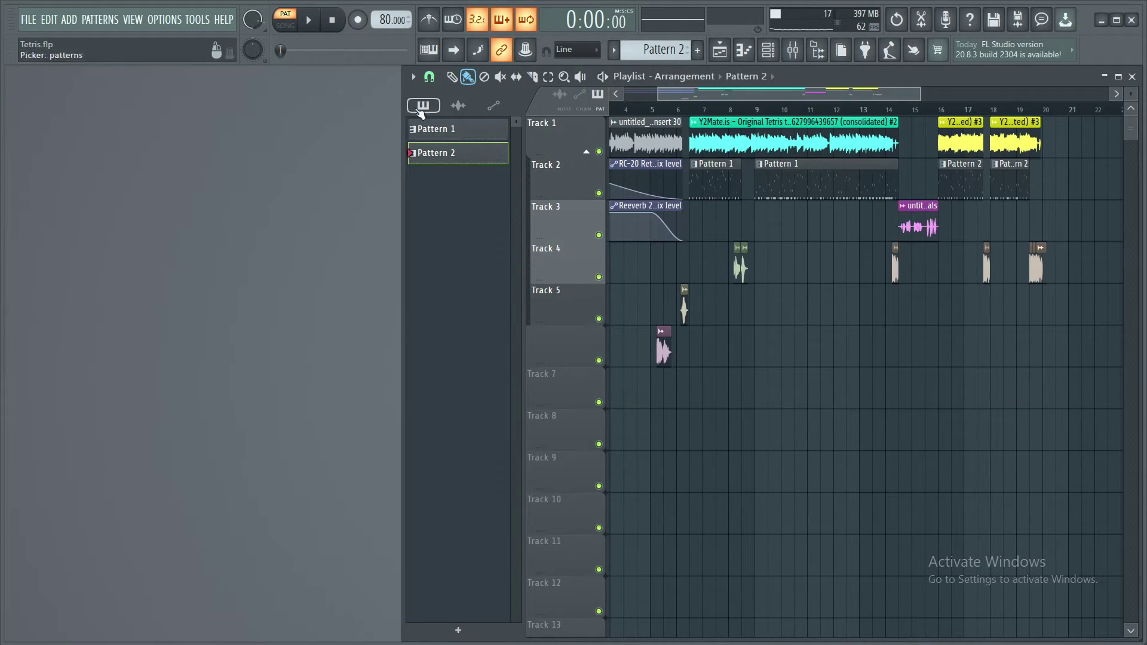
pyautogui.click(769, 50)
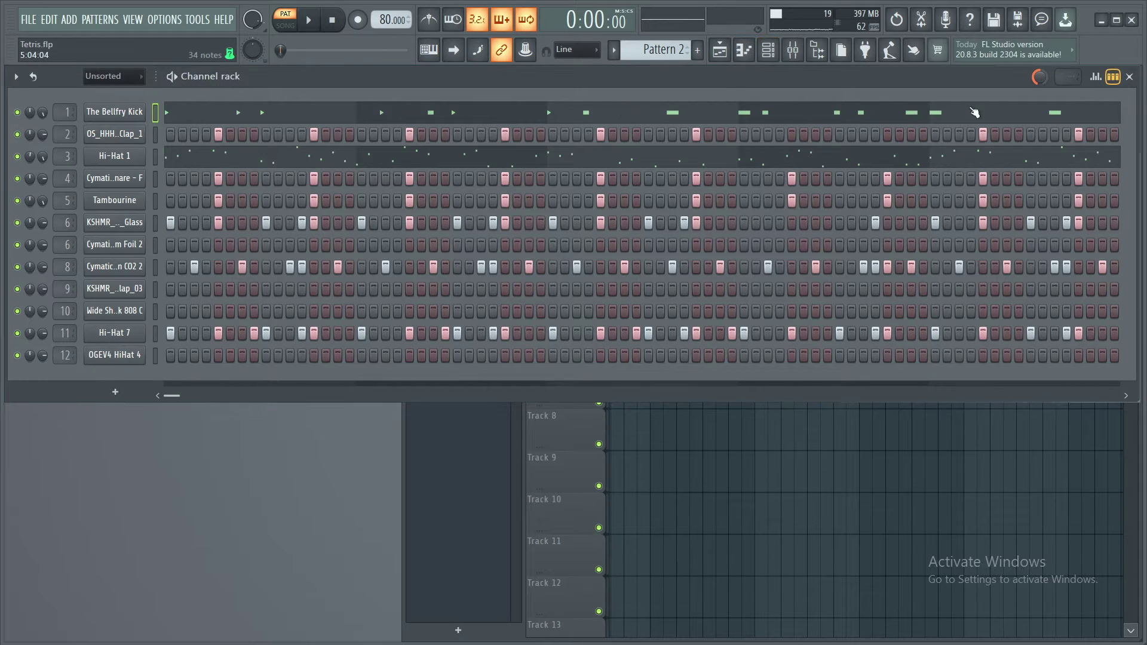
pyautogui.moveTo(1130, 201); pyautogui.dragTo(406, 202)
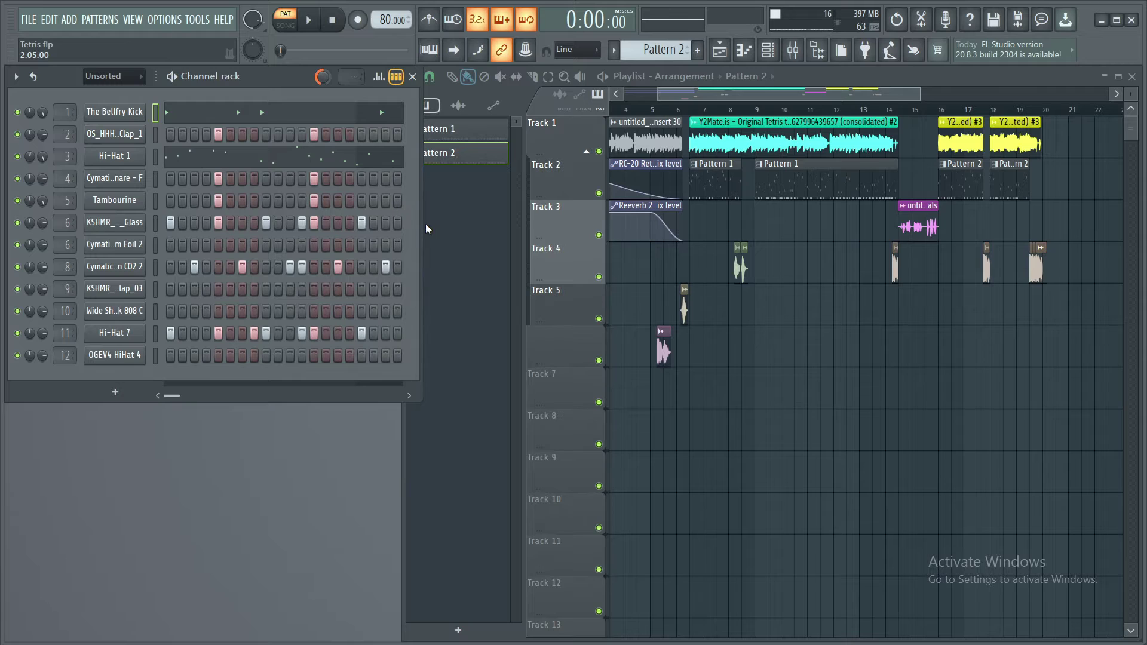
pyautogui.moveTo(401, 456); pyautogui.dragTo(420, 454)
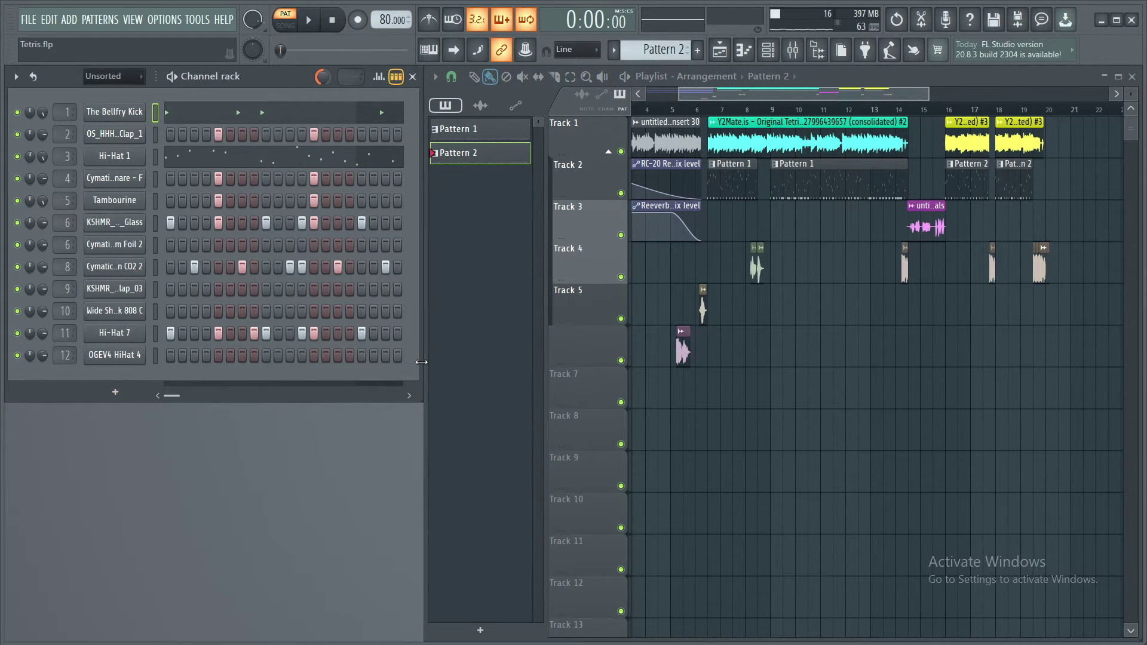
pyautogui.moveTo(422, 362); pyautogui.dragTo(381, 366)
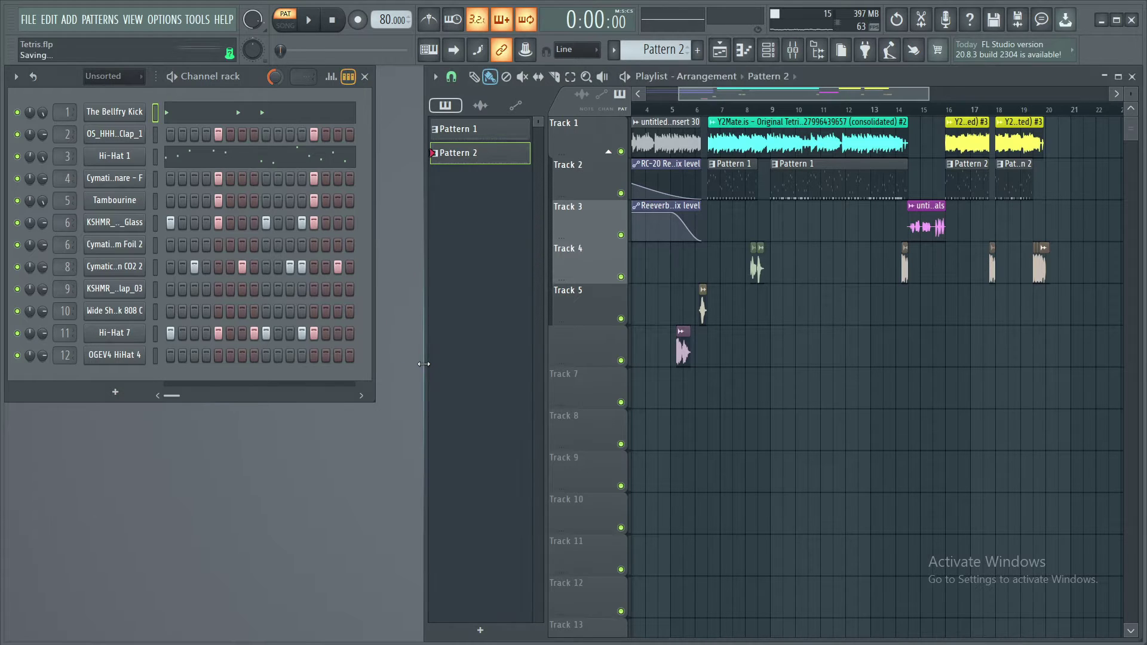
pyautogui.moveTo(420, 364); pyautogui.dragTo(371, 361)
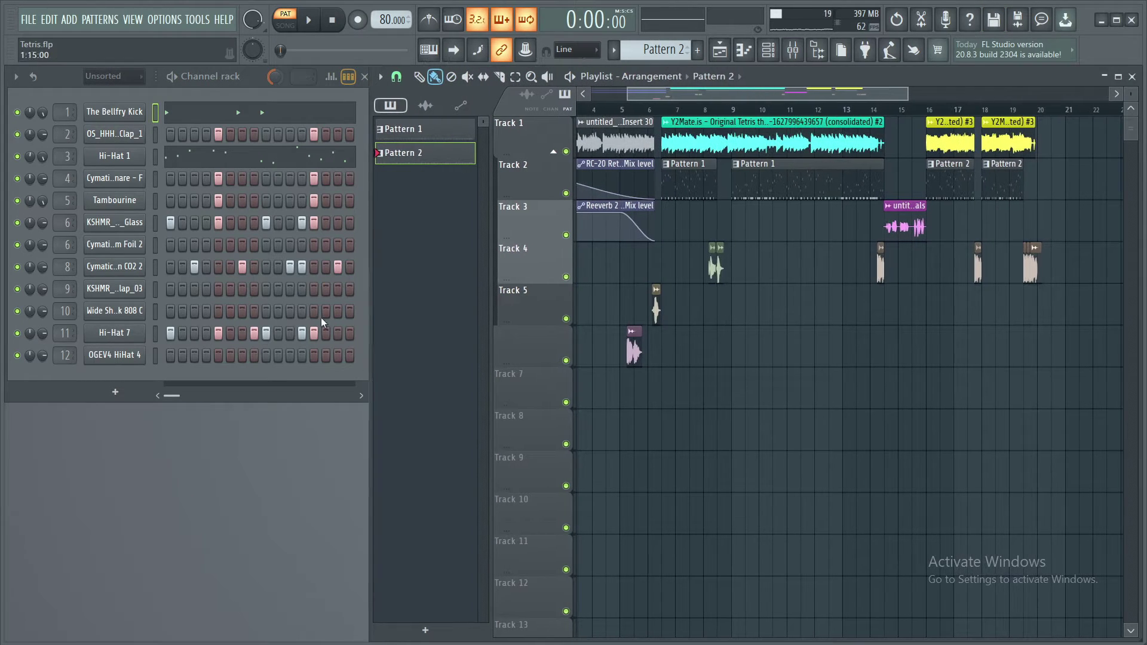
# Check the project info for the start date and total working time, and close the settings.
pyautogui.click(165, 19)
pyautogui.click(202, 136)
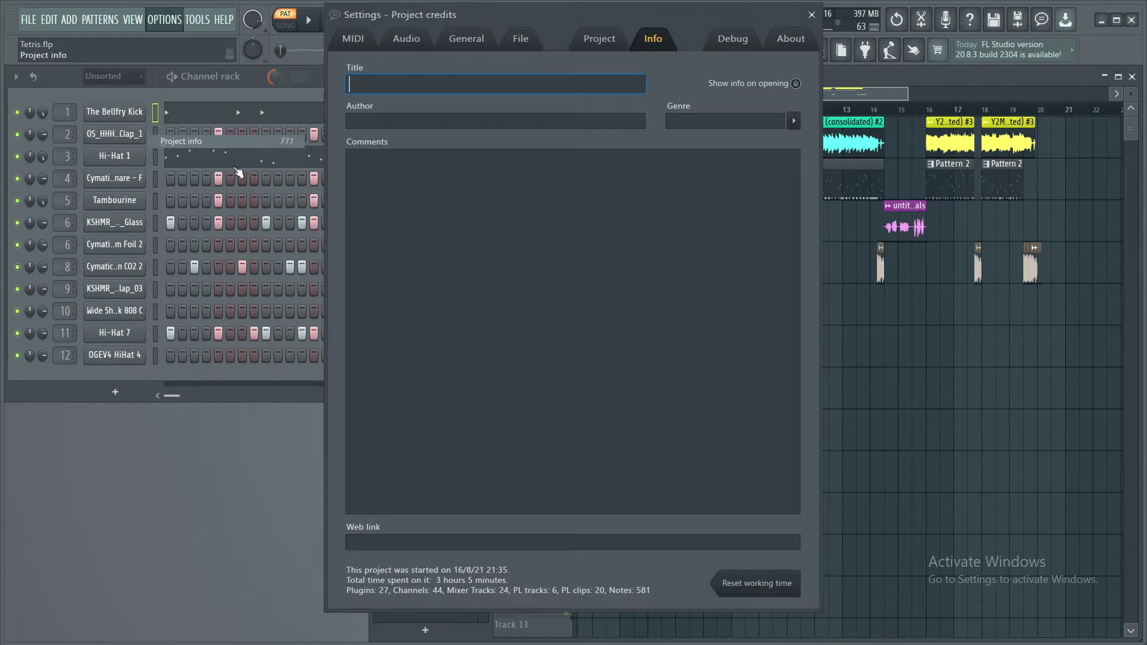
pyautogui.click(811, 14)
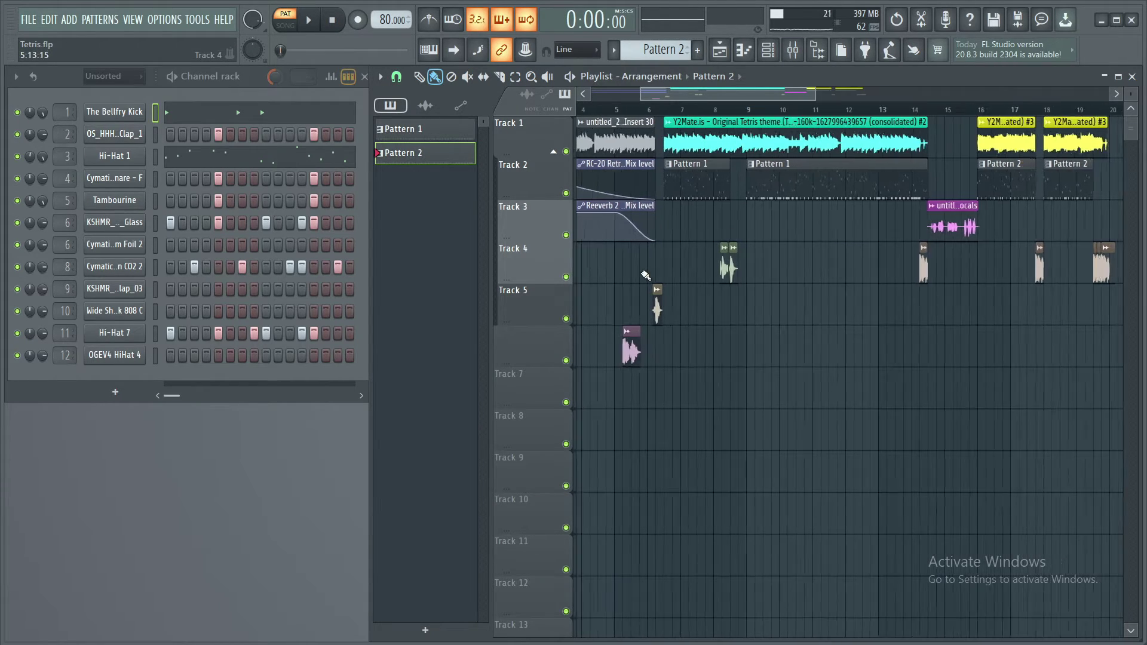
# Solo the mk4-round2 clip's track, play it from just after bar 5, and add Track 5's mk4-fight clip to the audition.
pyautogui.scroll(5, 643, 275)
pyautogui.click(702, 108)
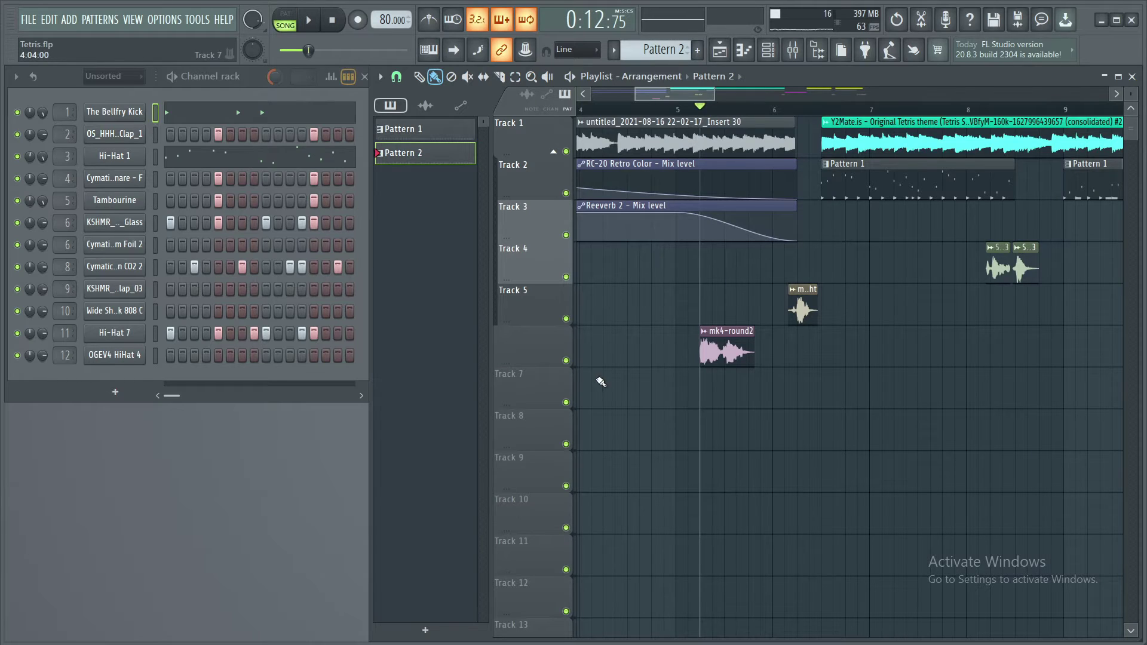
pyautogui.keyDown('ctrl'); pyautogui.click(565, 360); pyautogui.keyUp('ctrl')
pyautogui.press('space')
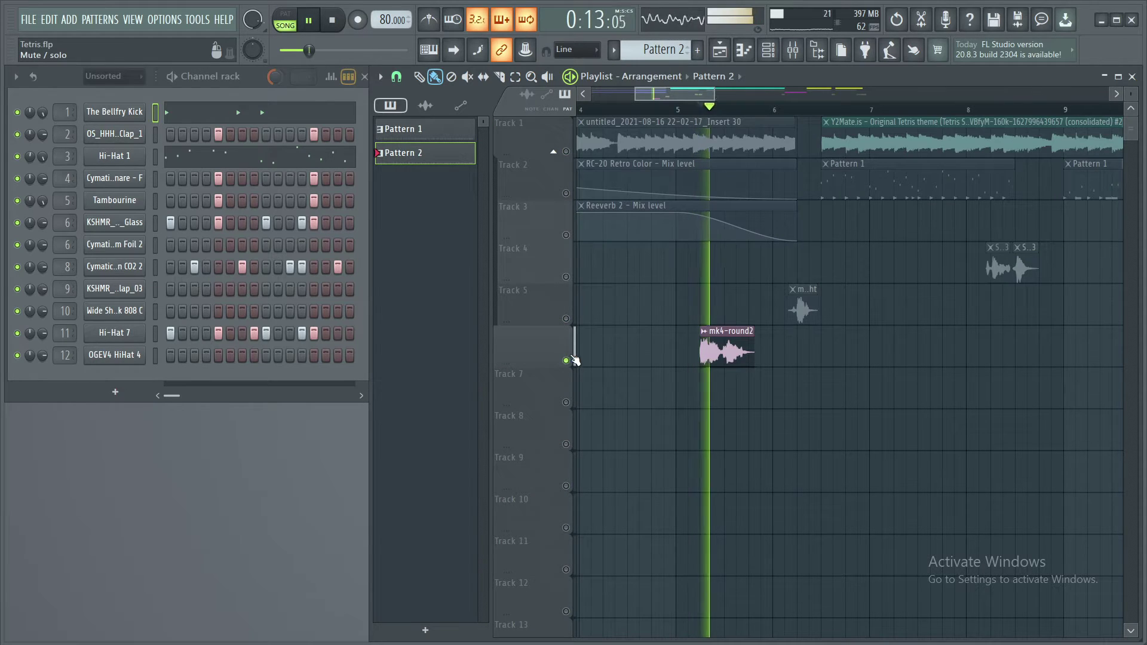
pyautogui.click(566, 319)
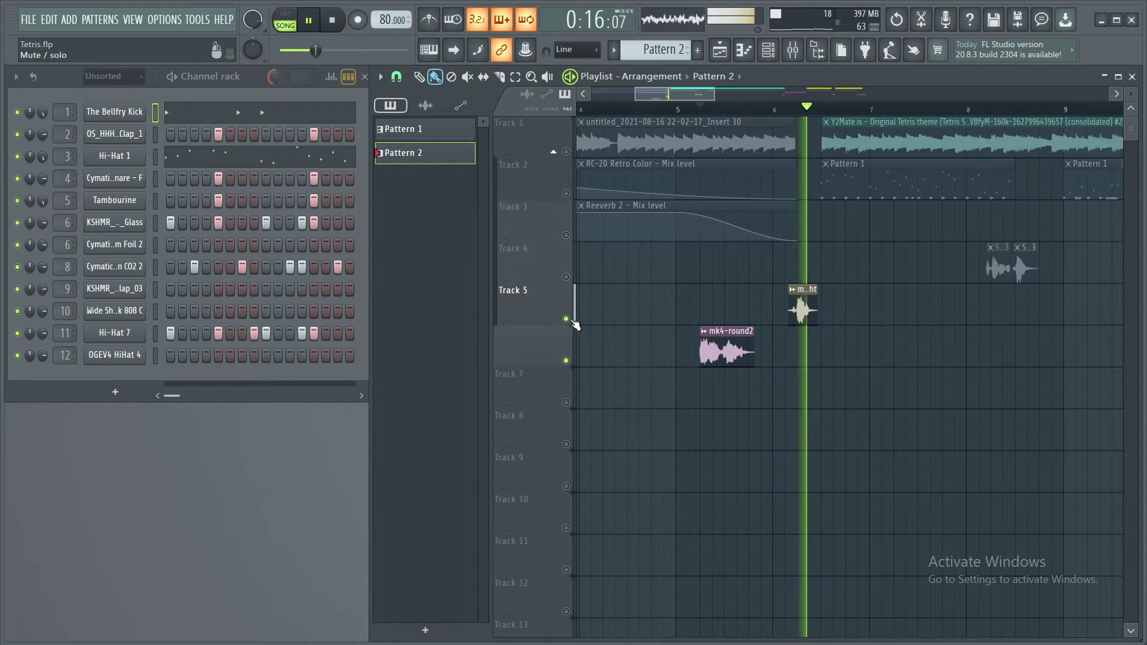
pyautogui.press('space')
# Unmute Track 4 and play its two short clips from bar 8.
pyautogui.hscroll(3, 702, 249)
pyautogui.click(755, 108)
pyautogui.click(565, 276)
pyautogui.press('space')
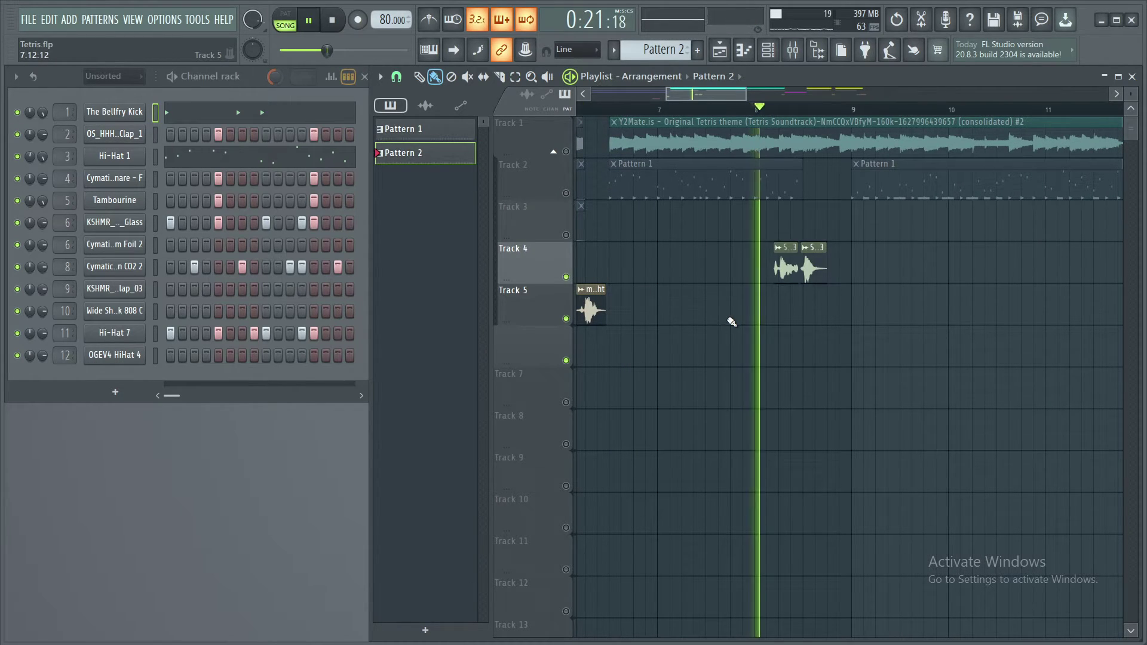
pyautogui.press('space')
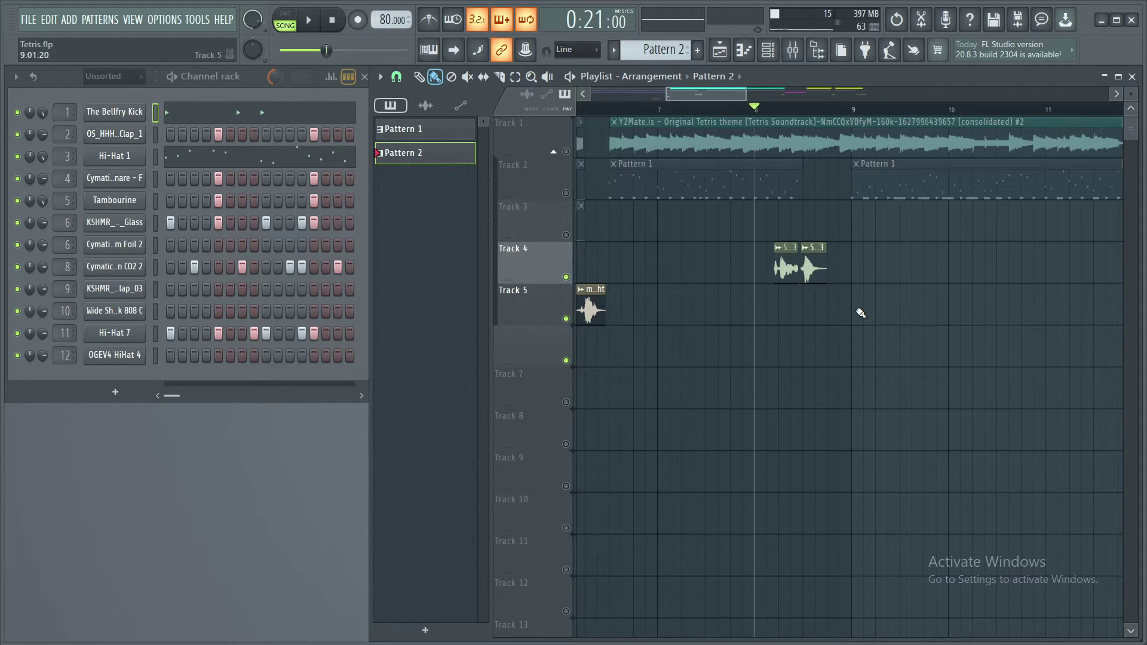
# Examine the remaining Track 4 clips from bar 14 onward, moving the playhead around the end of the long Pattern 1 section.
pyautogui.scroll(-6, 813, 361)
pyautogui.scroll(4, 884, 386)
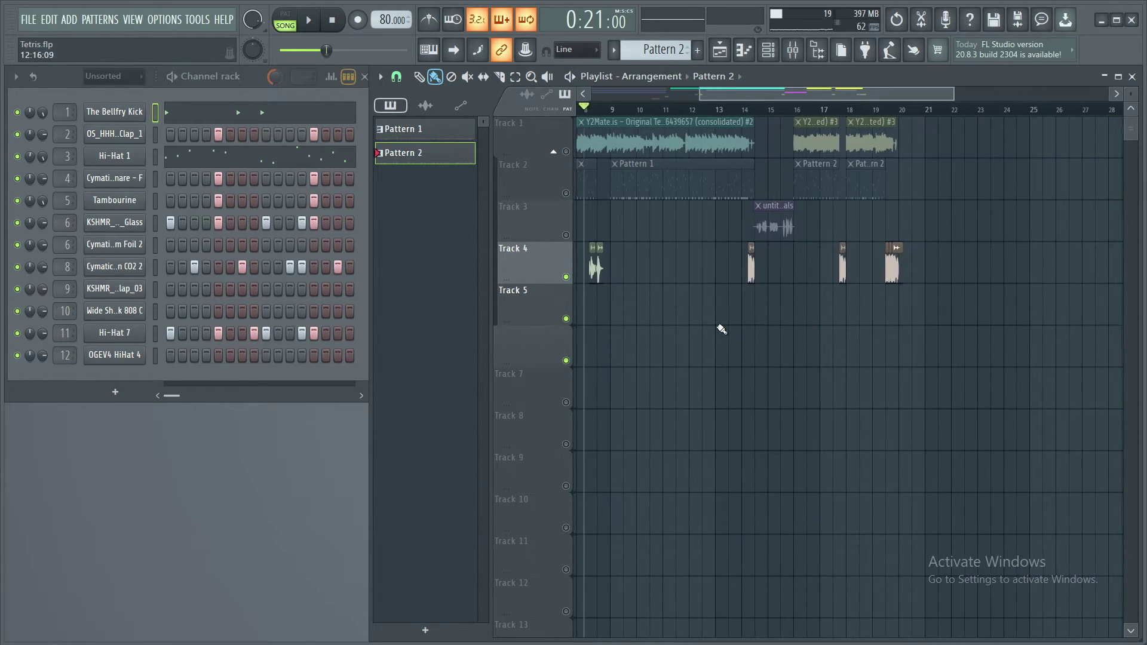
pyautogui.scroll(4, 776, 112)
pyautogui.moveTo(804, 112); pyautogui.dragTo(757, 112)
pyautogui.scroll(-3, 902, 281)
pyautogui.moveTo(846, 109)
pyautogui.mouseDown()
pyautogui.moveTo(771, 111)
pyautogui.moveTo(858, 115)
pyautogui.mouseUp()
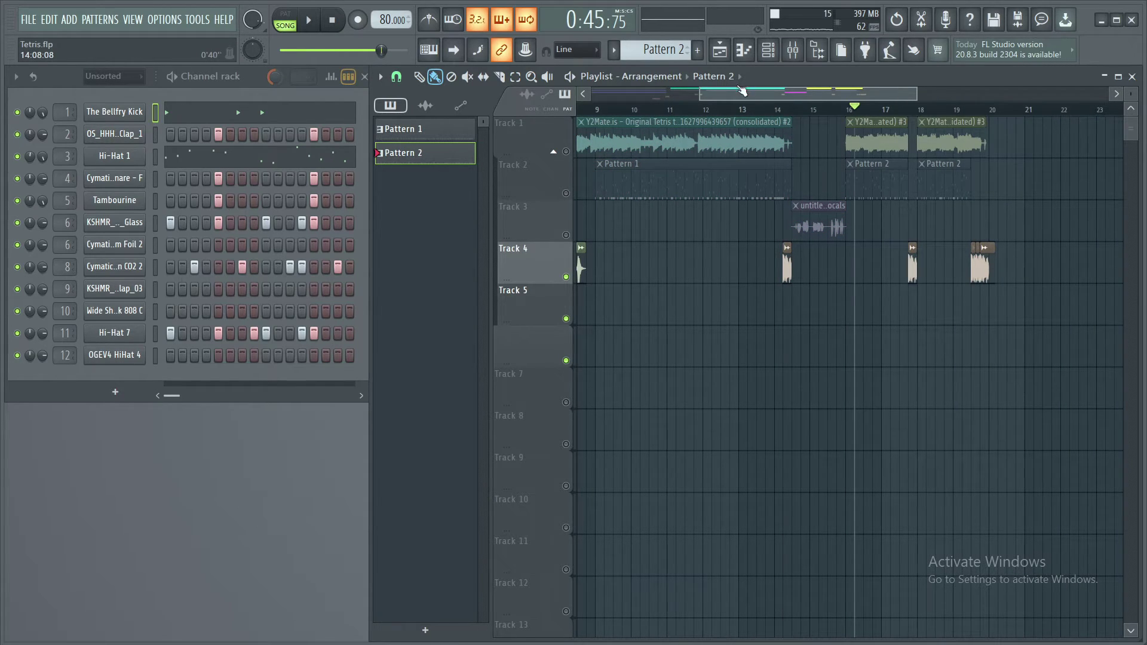
pyautogui.moveTo(791, 113); pyautogui.dragTo(843, 122)
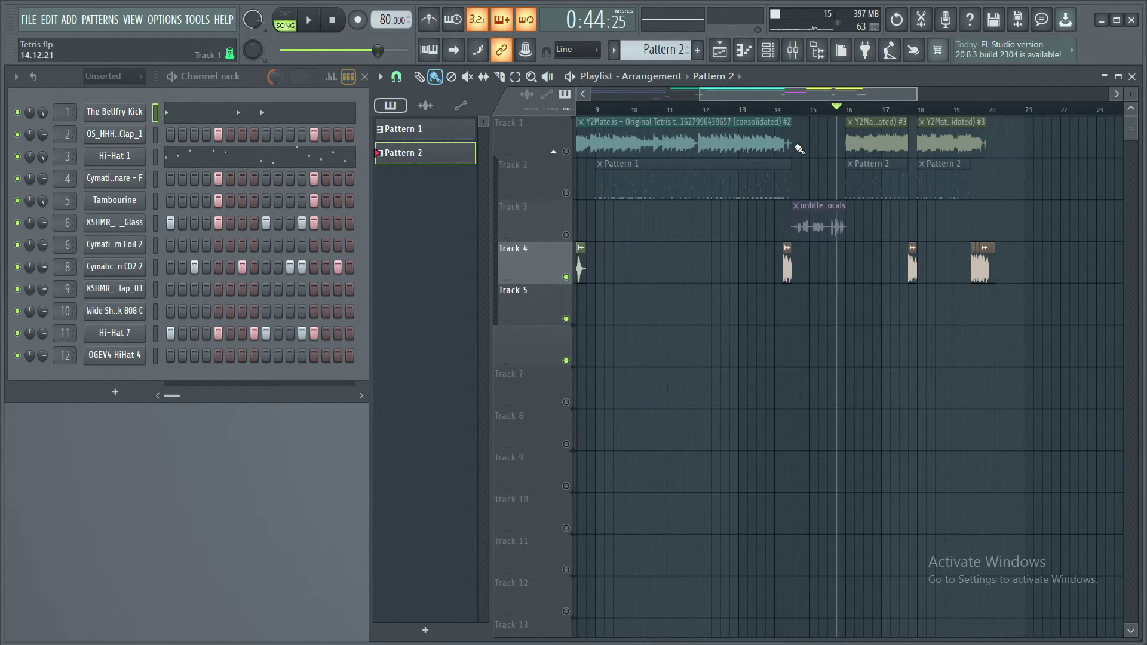
pyautogui.click(754, 108)
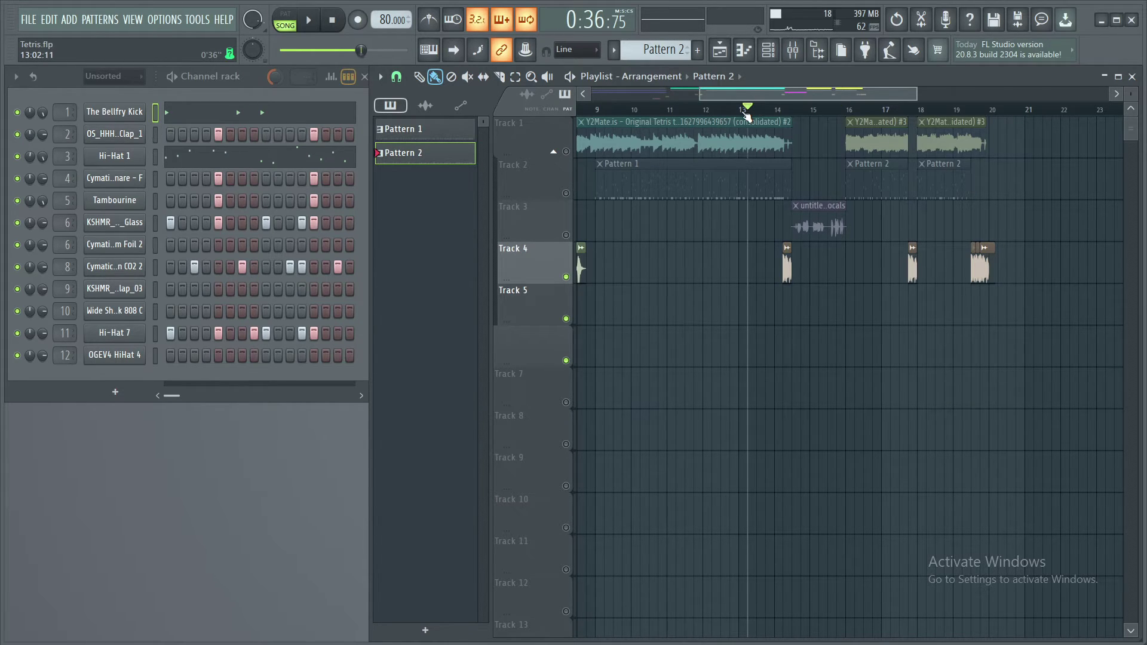
# Unmute Track 3 and audition the Male RnB Vocals clip with Track 4's fill from bar 14.
pyautogui.scroll(5, 746, 113)
pyautogui.press('space')
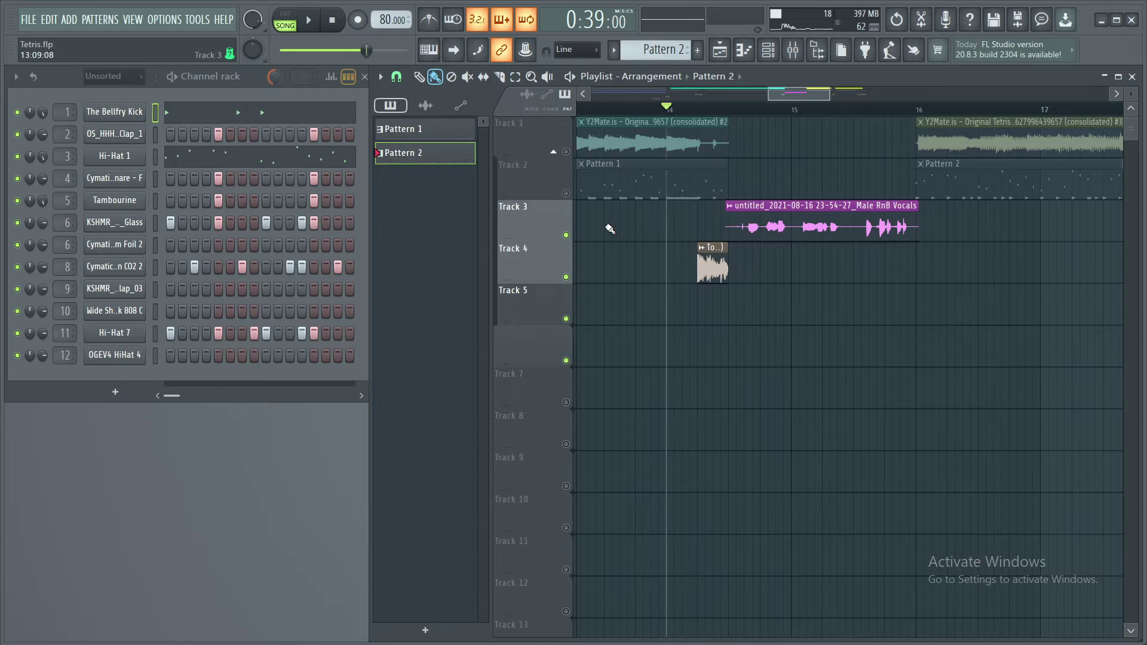
pyautogui.click(565, 235)
pyautogui.press('space')
pyautogui.click(566, 235)
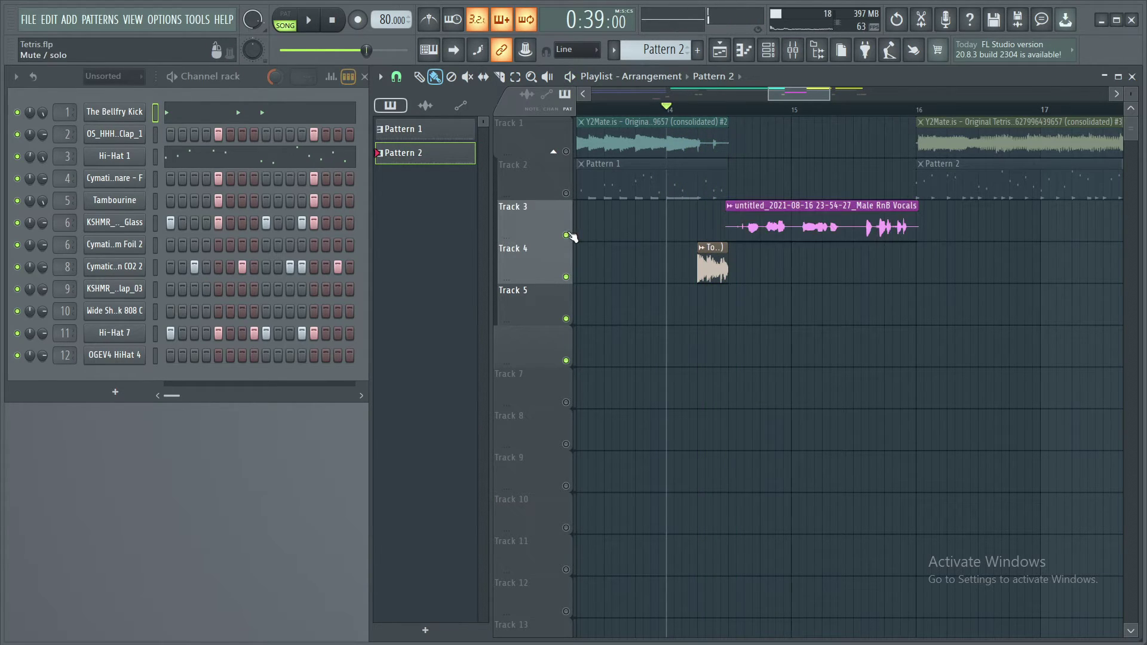
pyautogui.click(566, 277)
pyautogui.press('space')
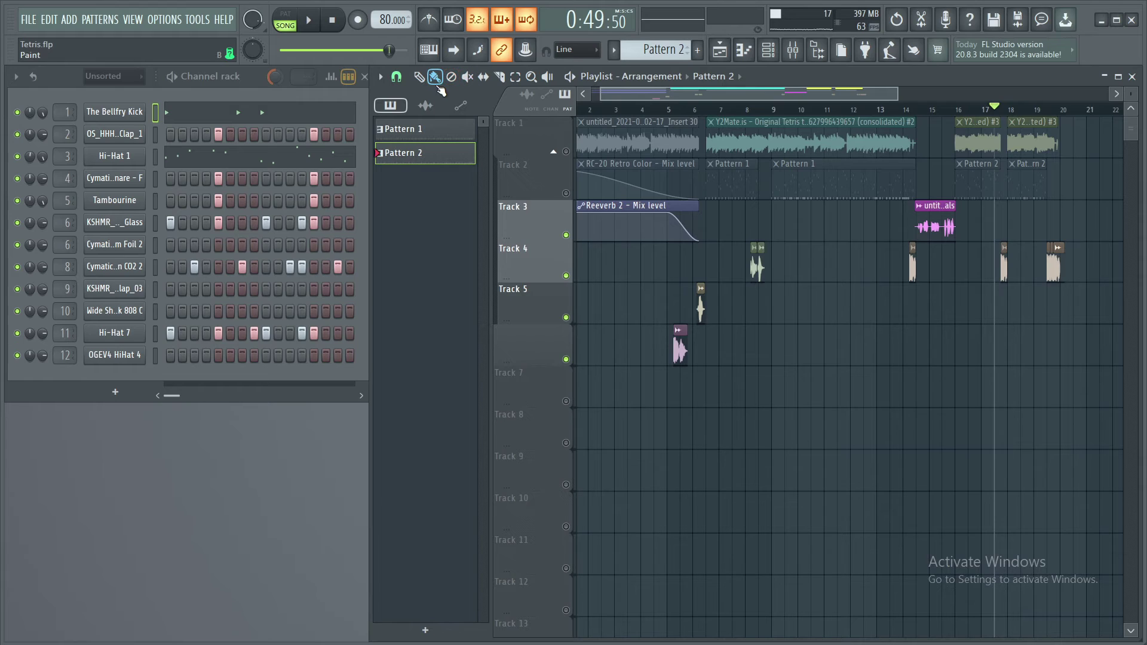
# Try the Impact 5 audio clip on Track 5 at bar 17, audition the spot and remove the clip.
pyautogui.click(425, 105)
pyautogui.scroll(-5, 427, 270)
pyautogui.moveTo(428, 194); pyautogui.dragTo(985, 312)
pyautogui.scroll(3, 1009, 312)
pyautogui.click(862, 110)
pyautogui.press('space')
pyautogui.click(852, 111)
pyautogui.press('space')
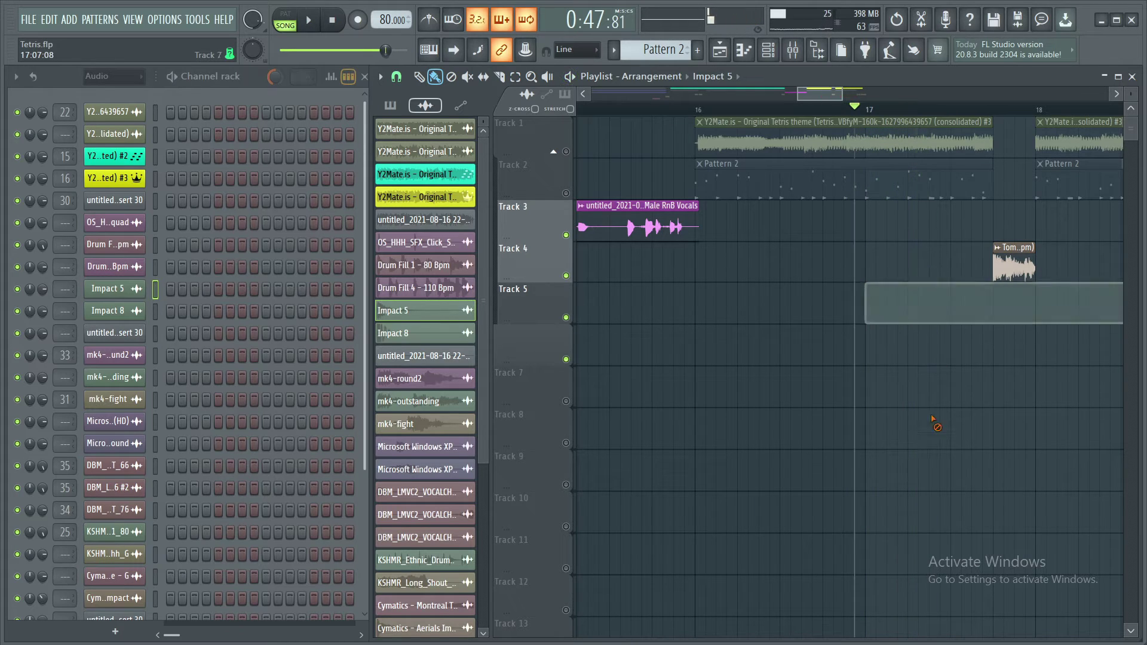
pyautogui.rightClick(902, 308)
# Unmute all playlist tracks so the full arrangement is active.
pyautogui.scroll(-4, 825, 400)
pyautogui.hscroll(-4, 784, 378)
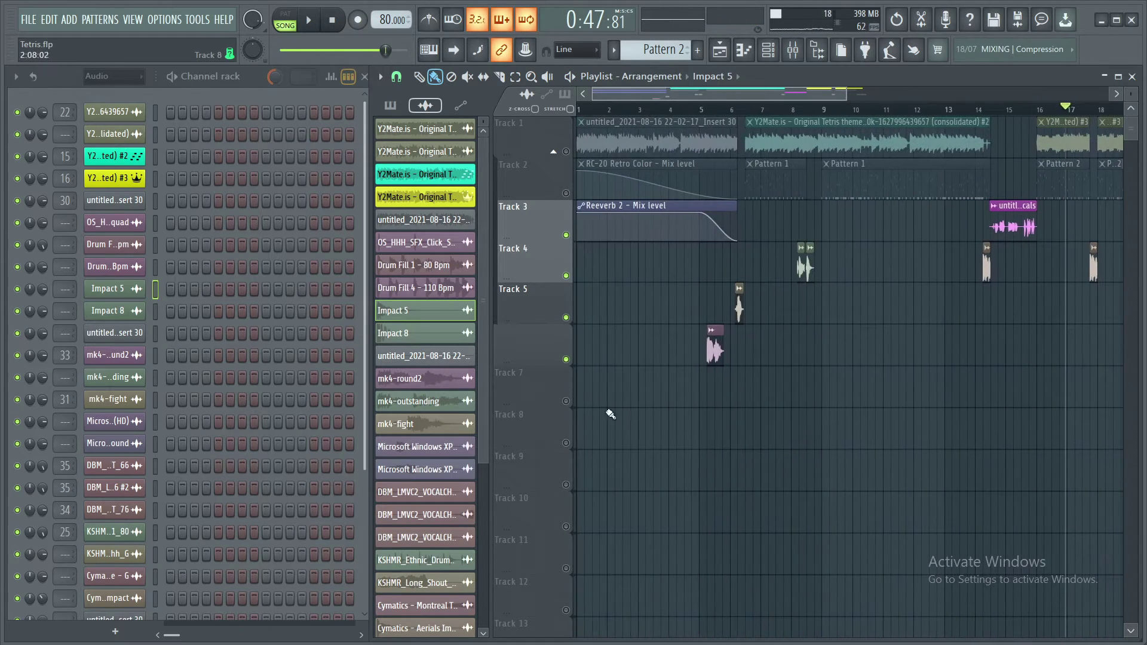
pyautogui.rightClick(567, 294)
pyautogui.click(542, 365)
pyautogui.rightClick(566, 359)
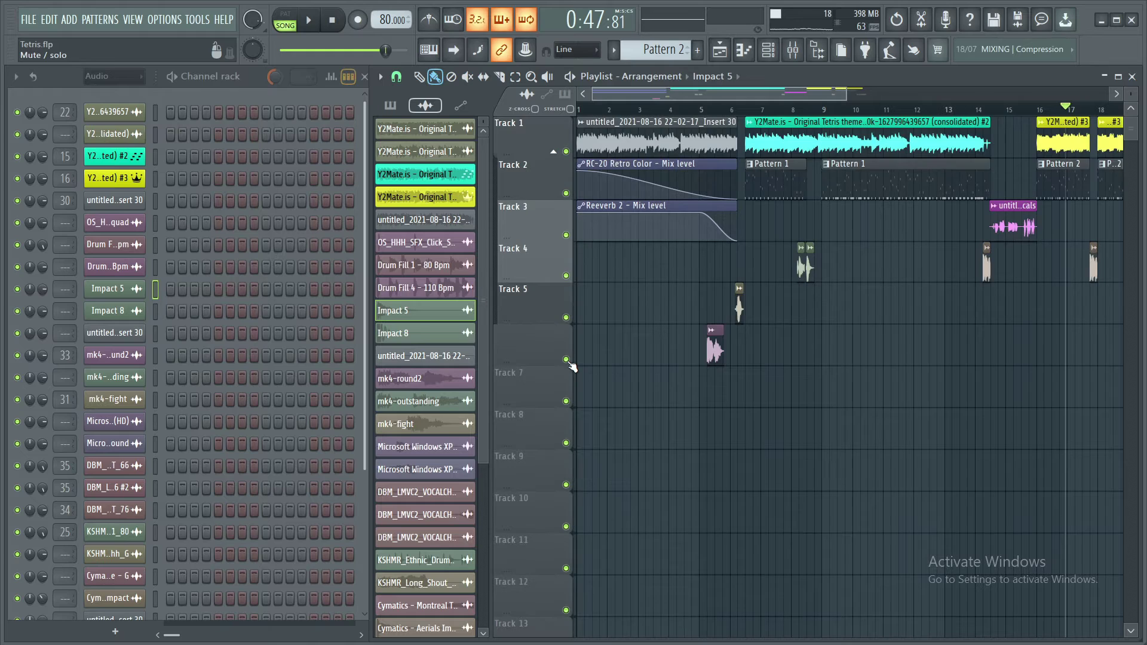
# Open the mixer, select insert 15 and open its Fruity parametric EQ 2 for inspection.
pyautogui.scroll(-1, 845, 456)
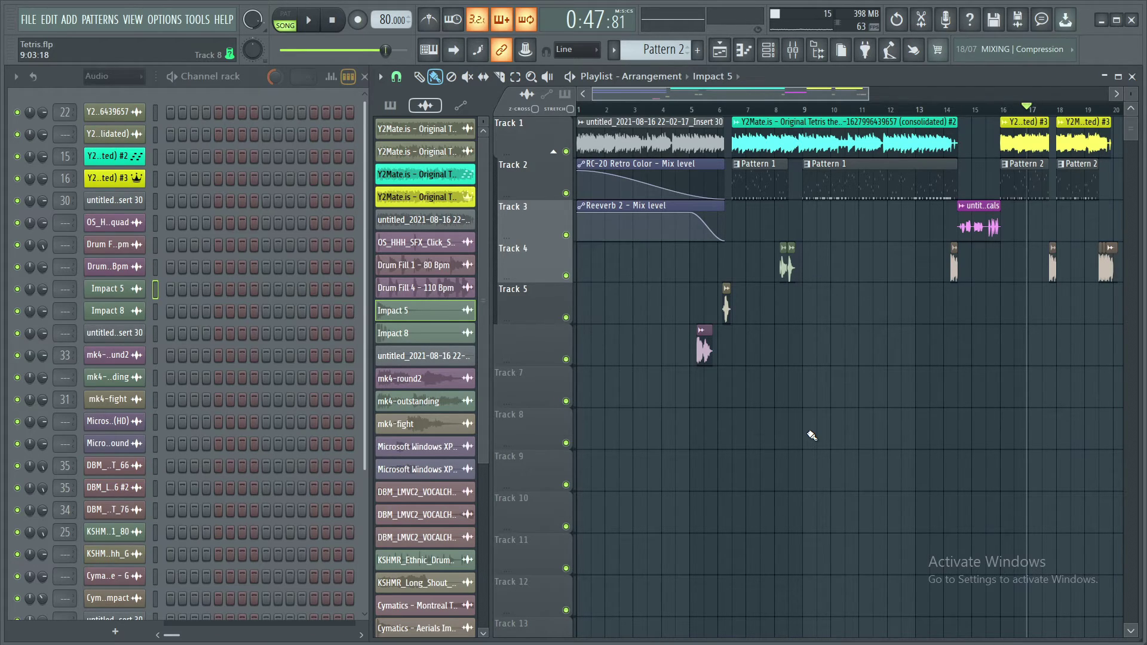
pyautogui.click(793, 50)
pyautogui.hscroll(-5, 419, 95)
pyautogui.click(363, 95)
pyautogui.moveTo(362, 102); pyautogui.dragTo(562, 98)
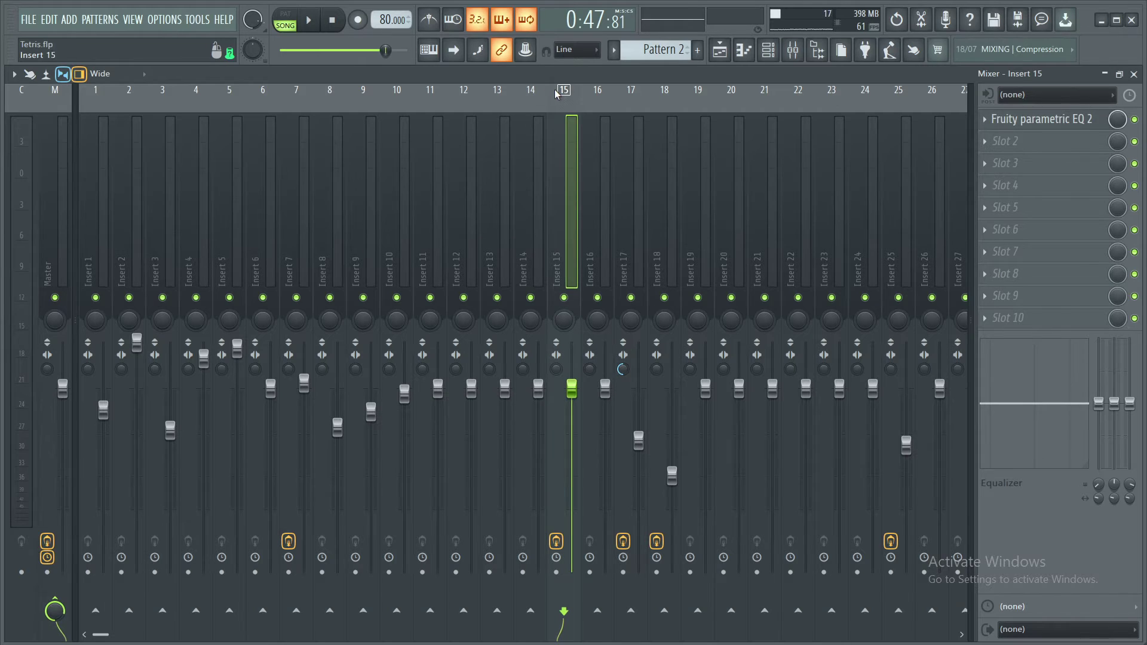
pyautogui.click(1067, 123)
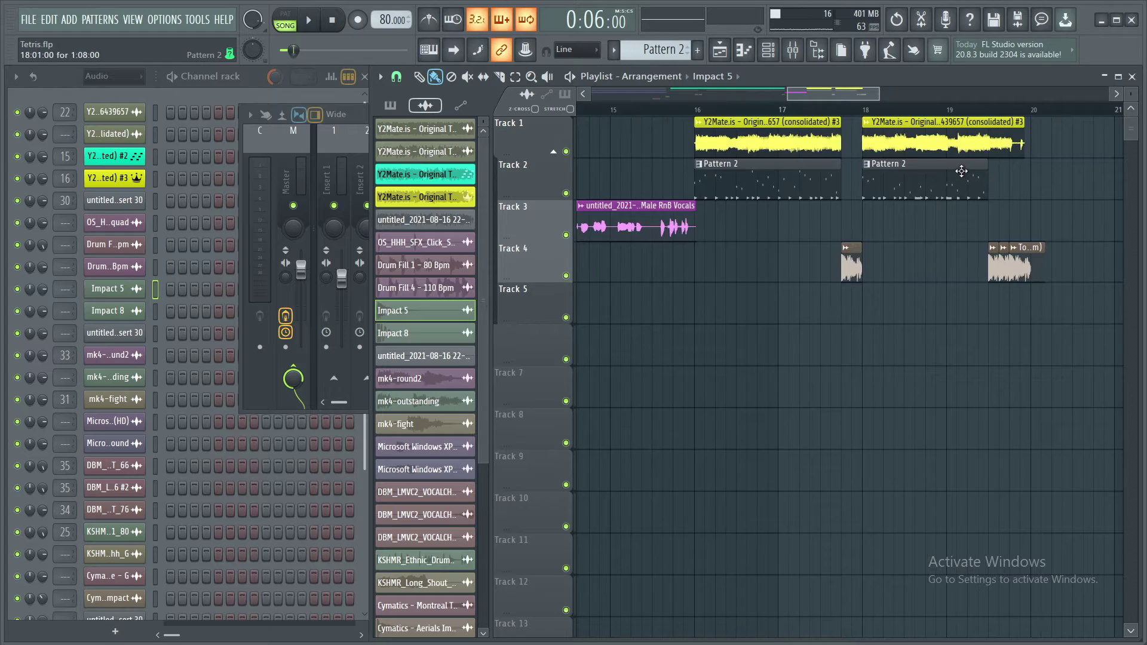
# Move the playhead to bar 20 and examine Track 4's Tomfoolery fills at the arrangement's end, reviewing the playlist back to the intro.
pyautogui.hscroll(-5, 956, 144)
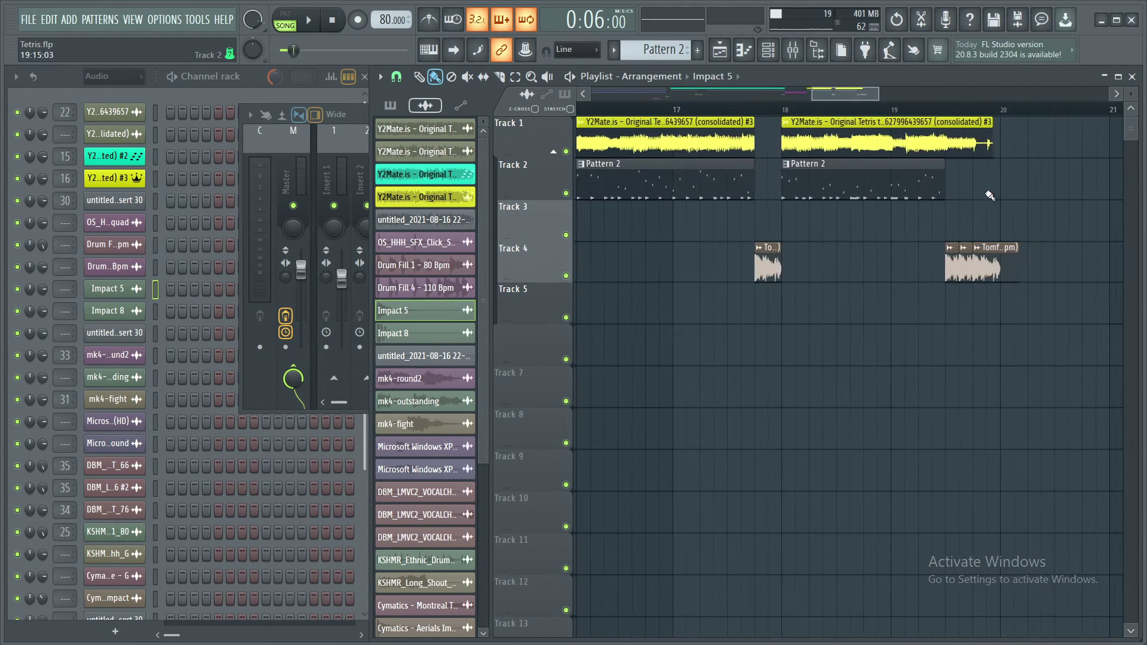
pyautogui.click(937, 110)
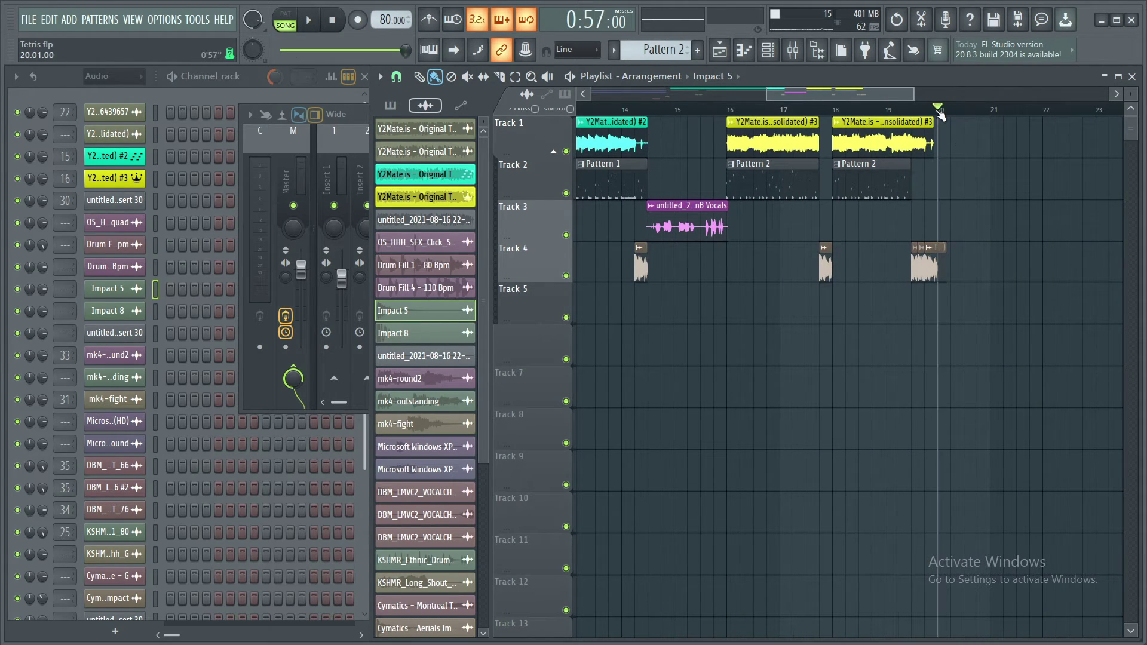
pyautogui.scroll(-2, 783, 272)
pyautogui.scroll(2, 784, 273)
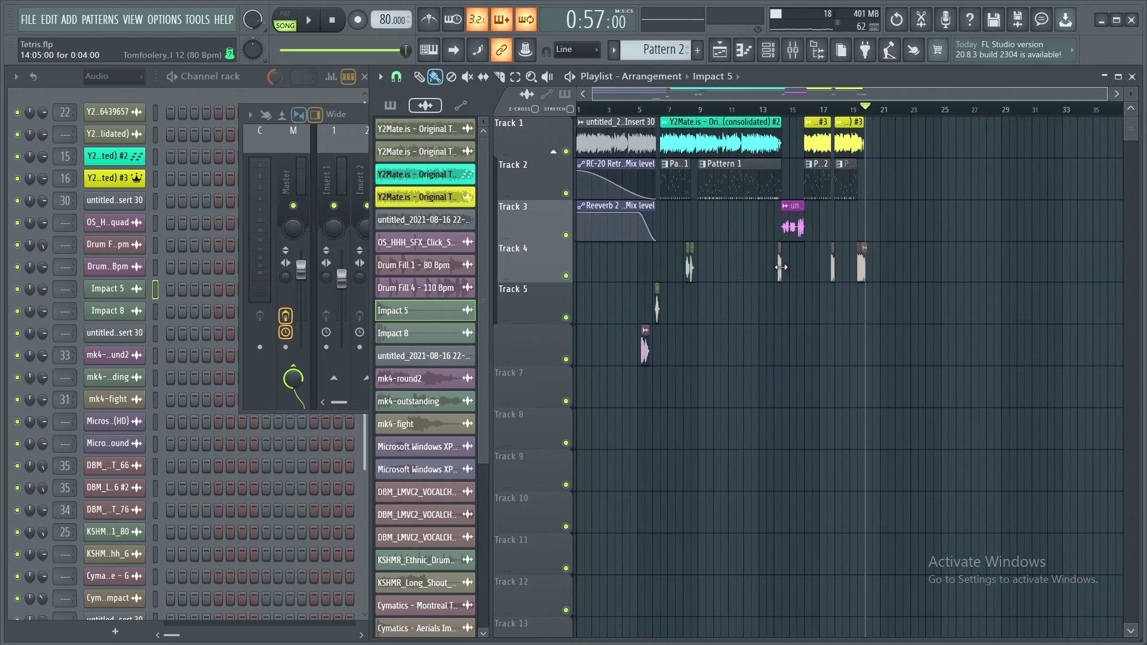
pyautogui.scroll(2, 910, 197)
pyautogui.click(1031, 109)
pyautogui.scroll(-1, 873, 271)
pyautogui.scroll(-3, 874, 271)
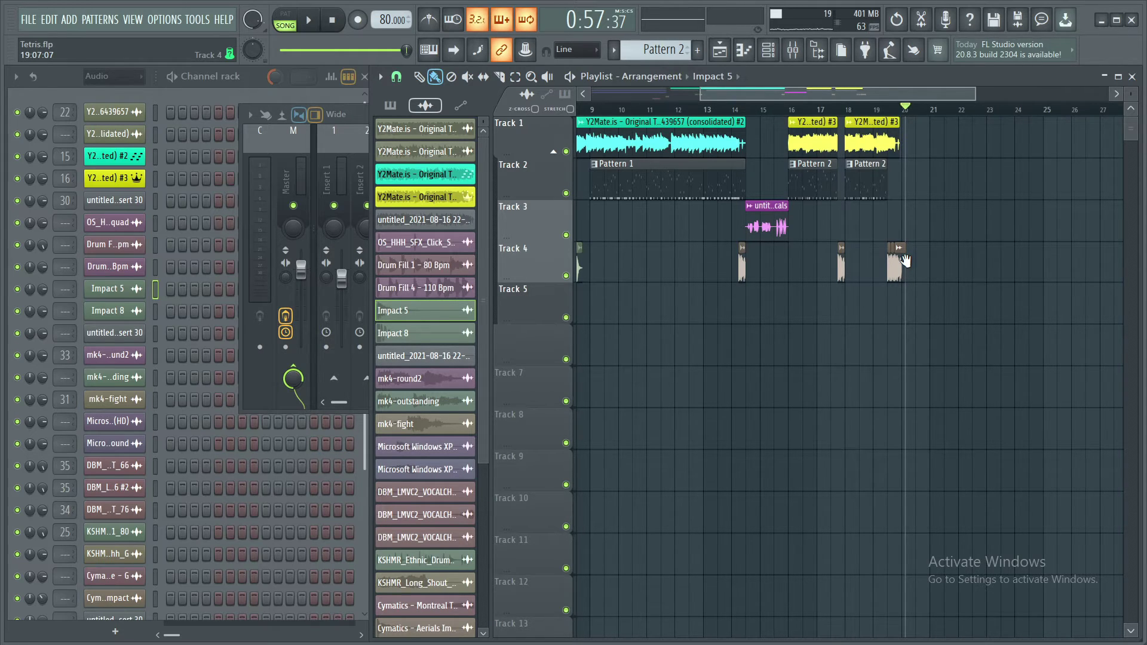
pyautogui.hscroll(-2, 905, 261)
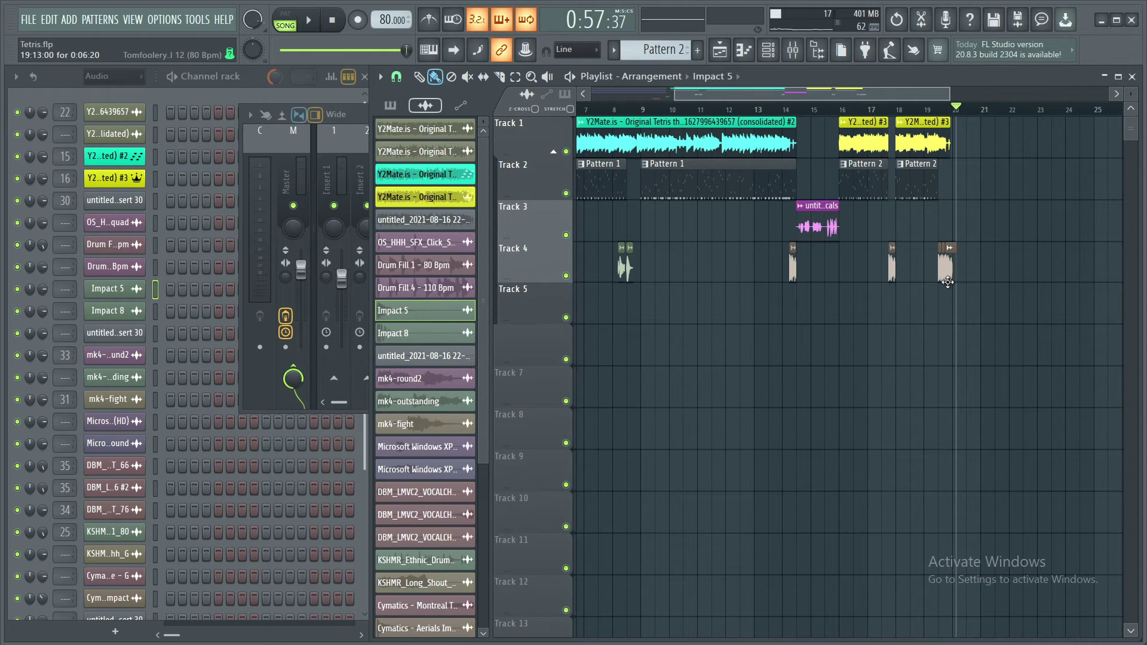
pyautogui.hscroll(-6, 948, 282)
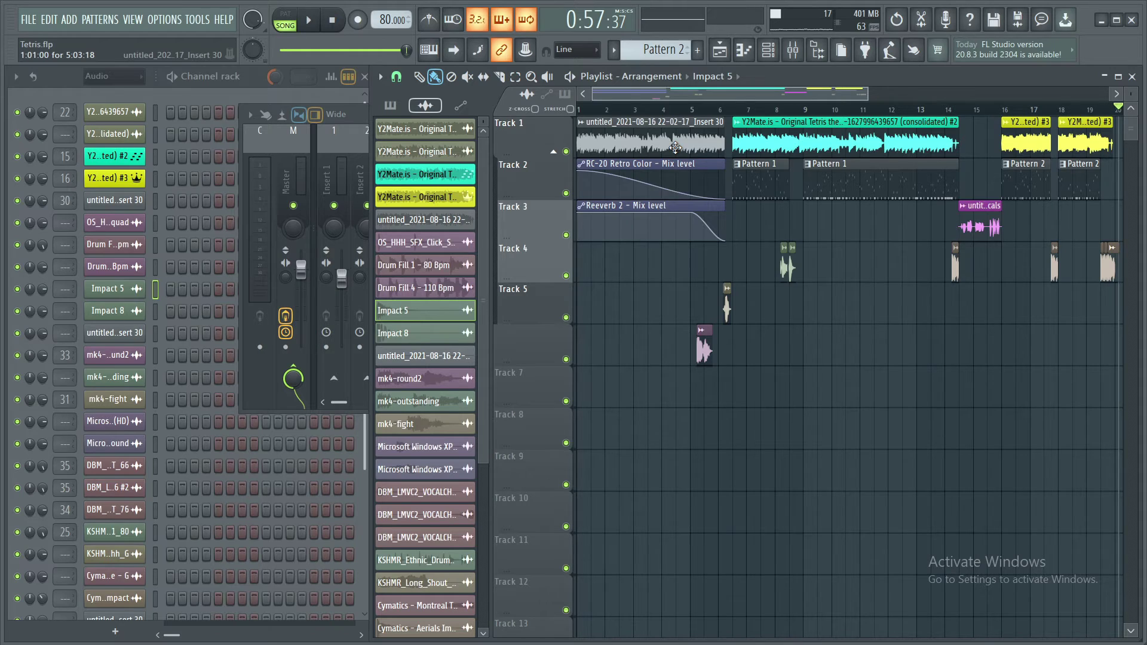
pyautogui.hscroll(3, 832, 261)
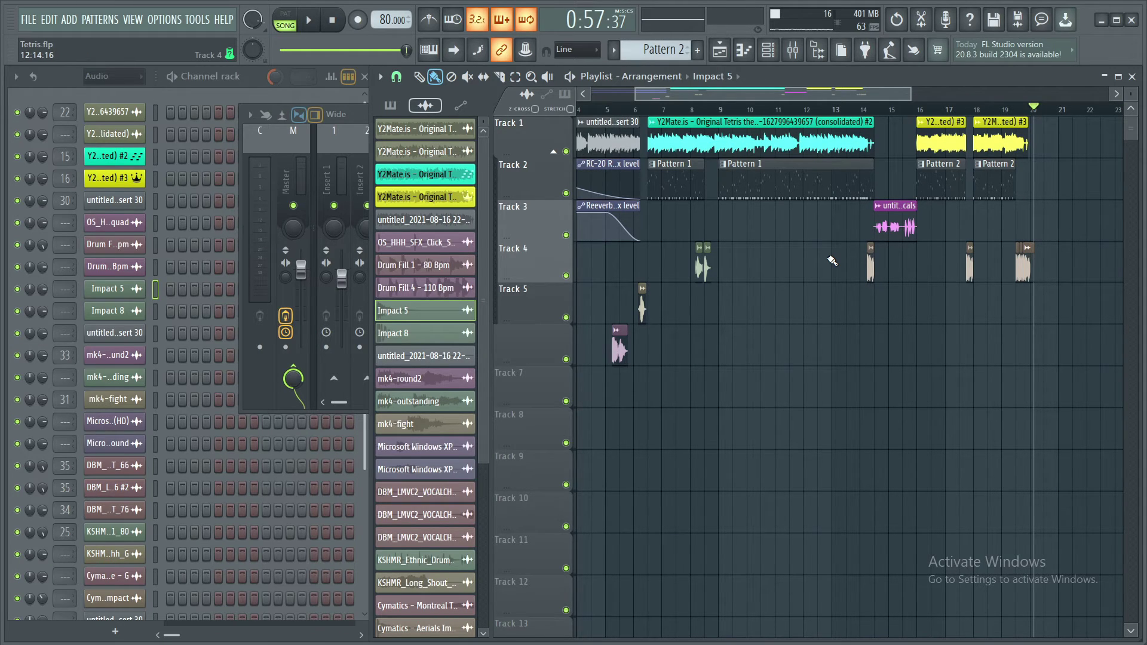